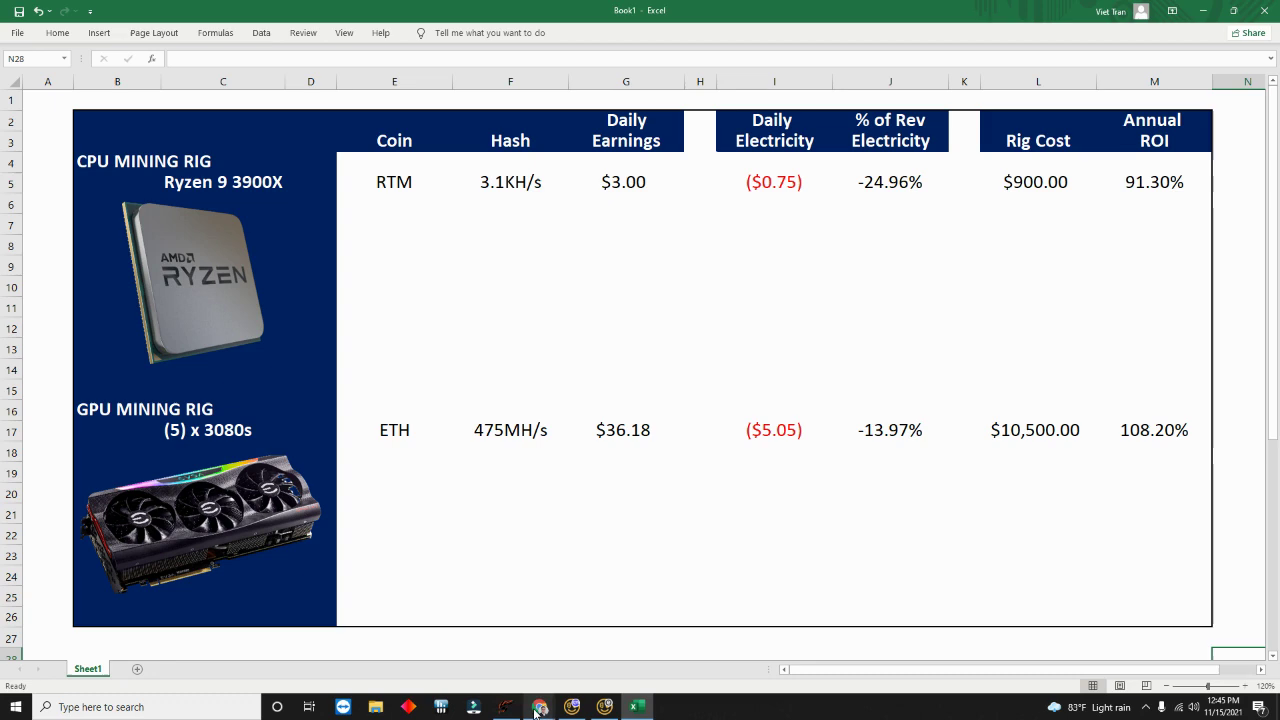
Switch to Chrome and look through the CryptoLife3000 channel's GPU mining, CPU mining, re-padding and product review videos.
mouse_move(540, 710)
left_click(550, 670)
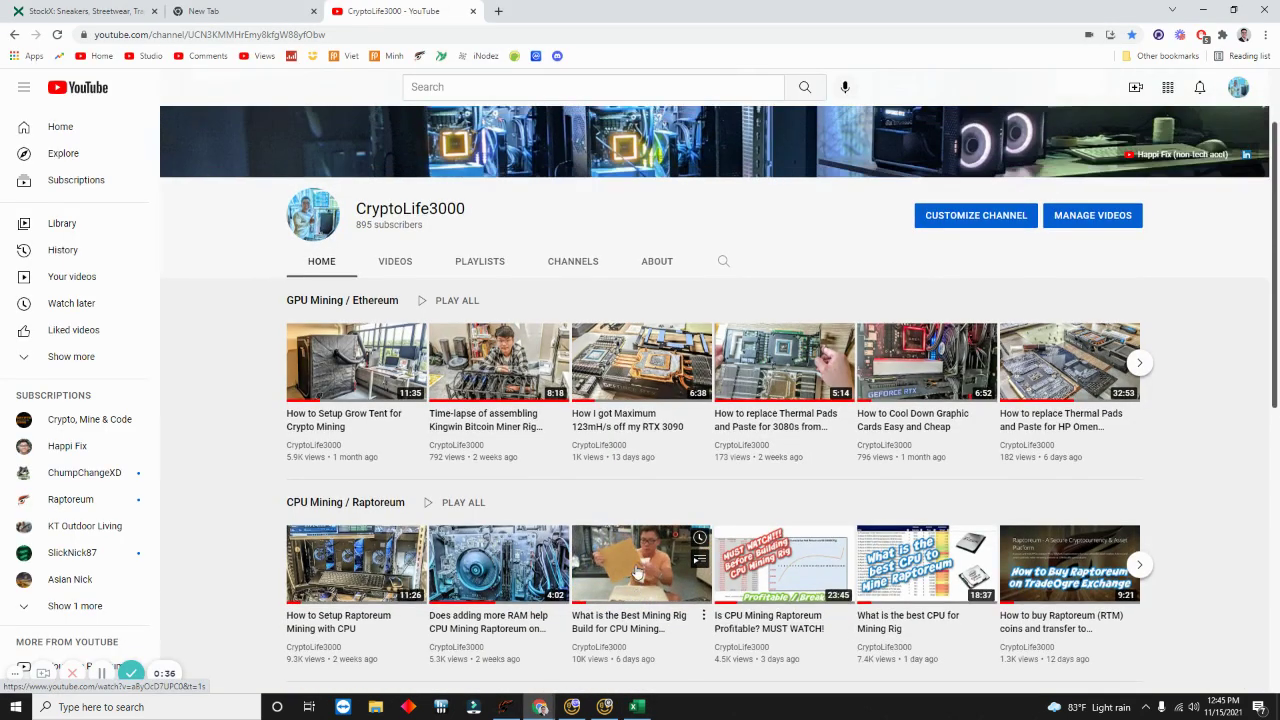
scroll(622, 590, "up", 1)
scroll(636, 570, "down", 2)
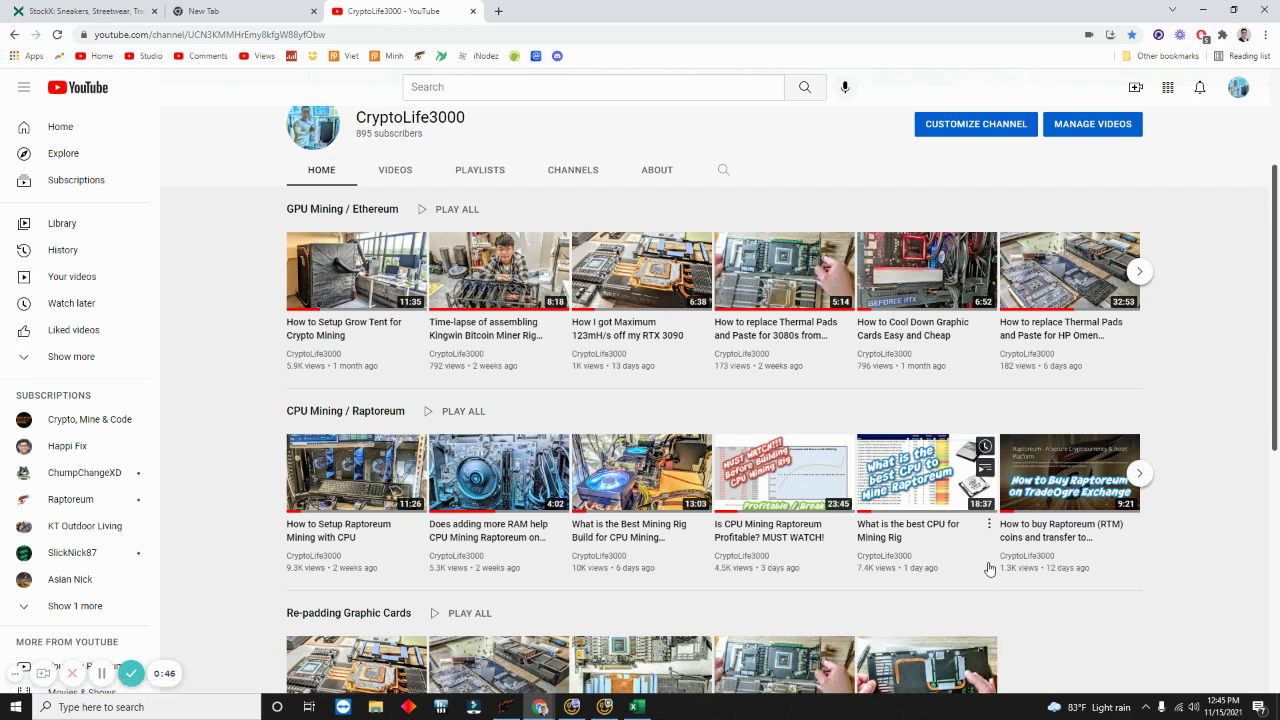
scroll(960, 540, "down", 2)
scroll(962, 541, "down", 3)
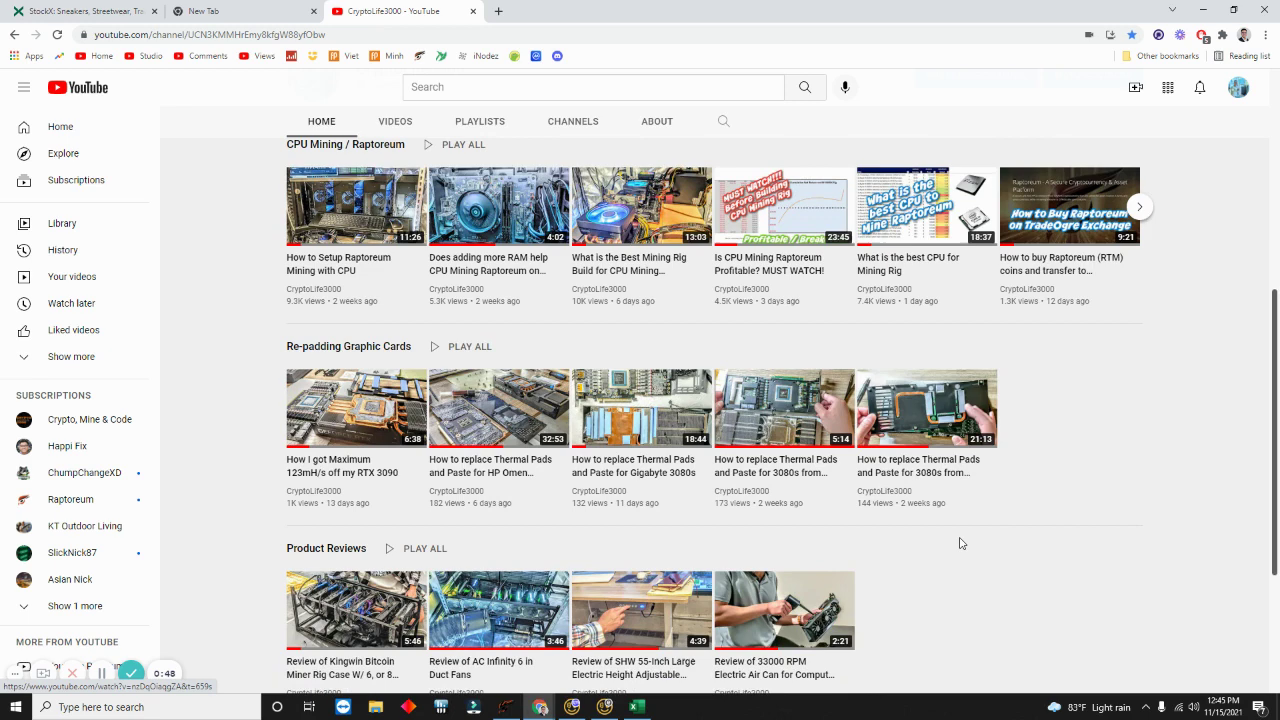
scroll(955, 548, "up", 3)
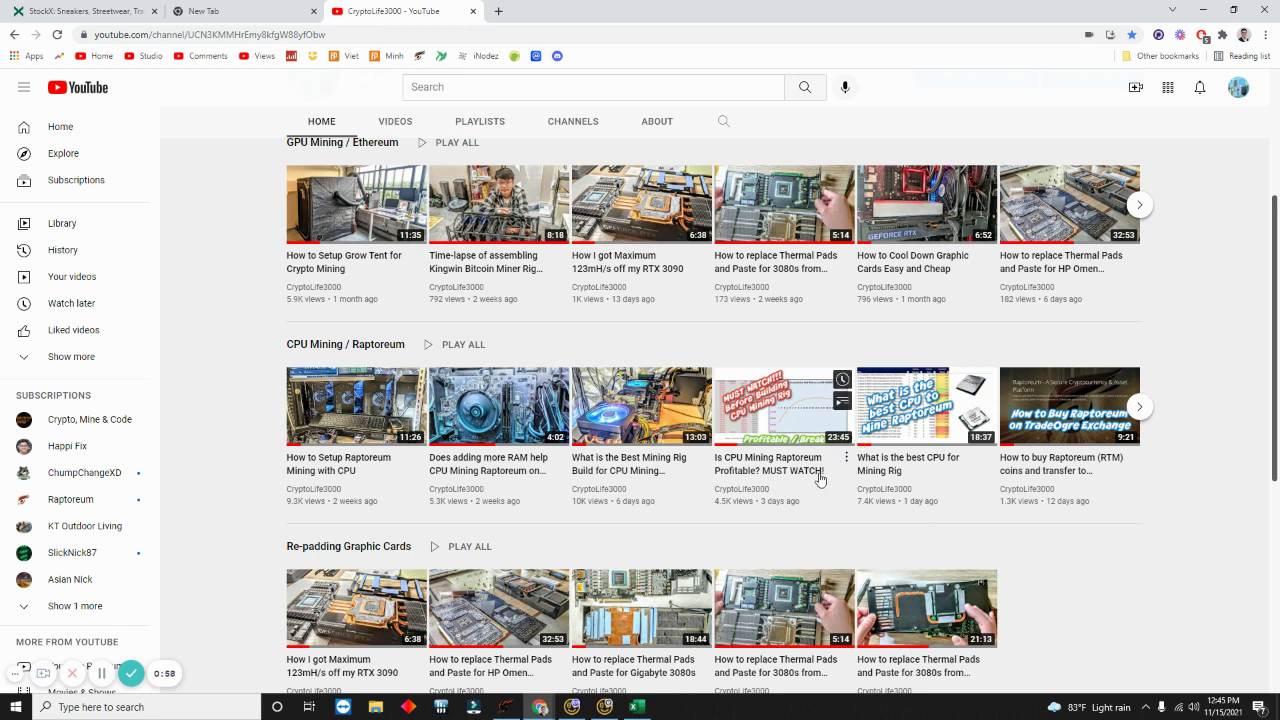
scroll(754, 507, "up", 1)
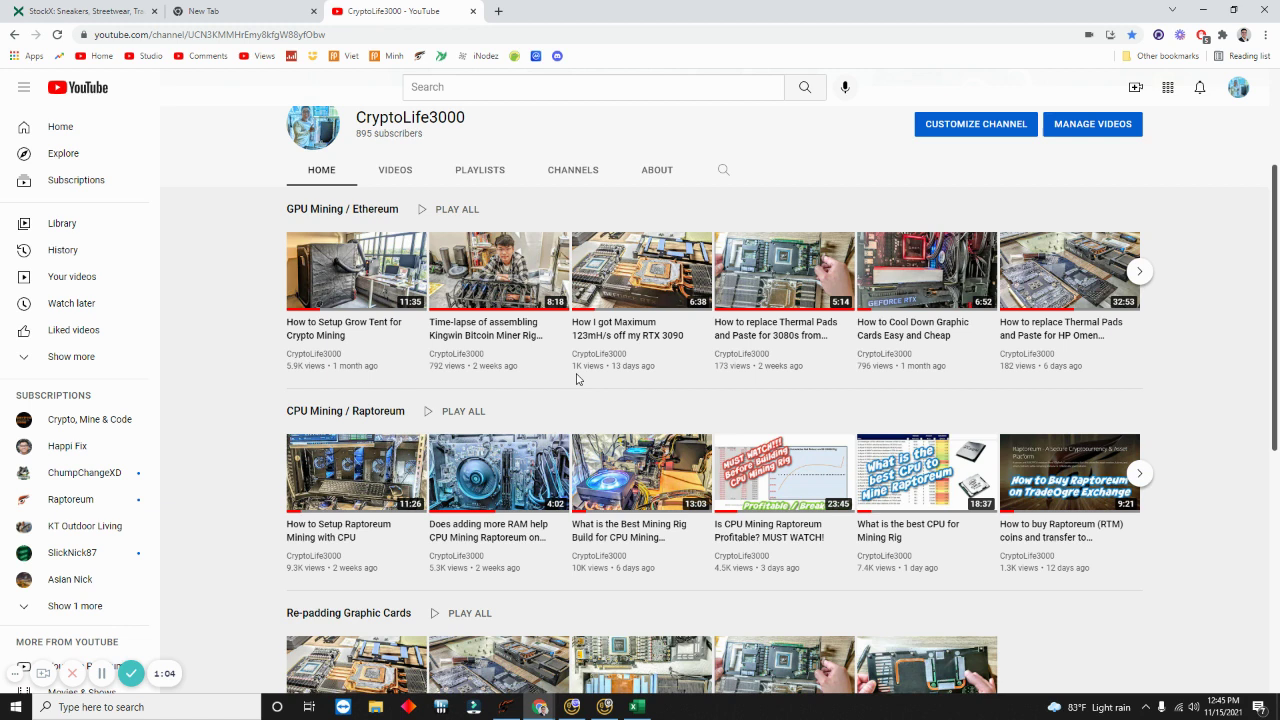
mouse_move(481, 284)
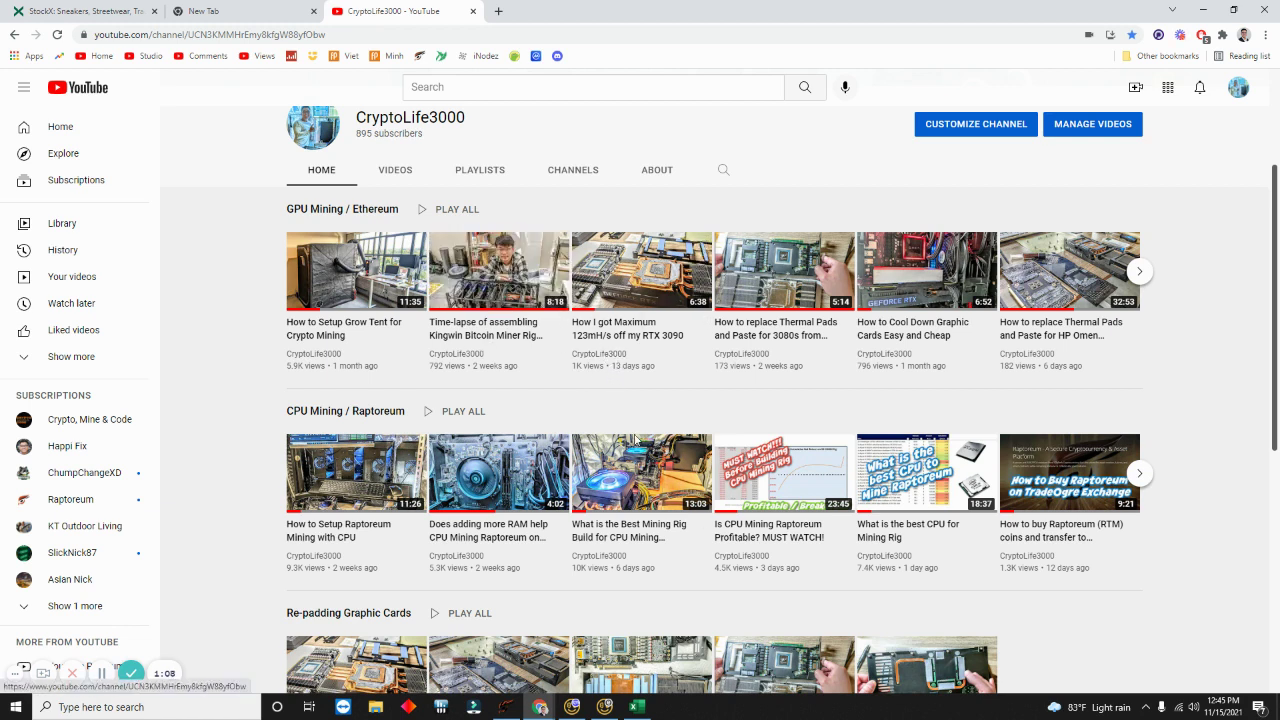
mouse_move(634, 442)
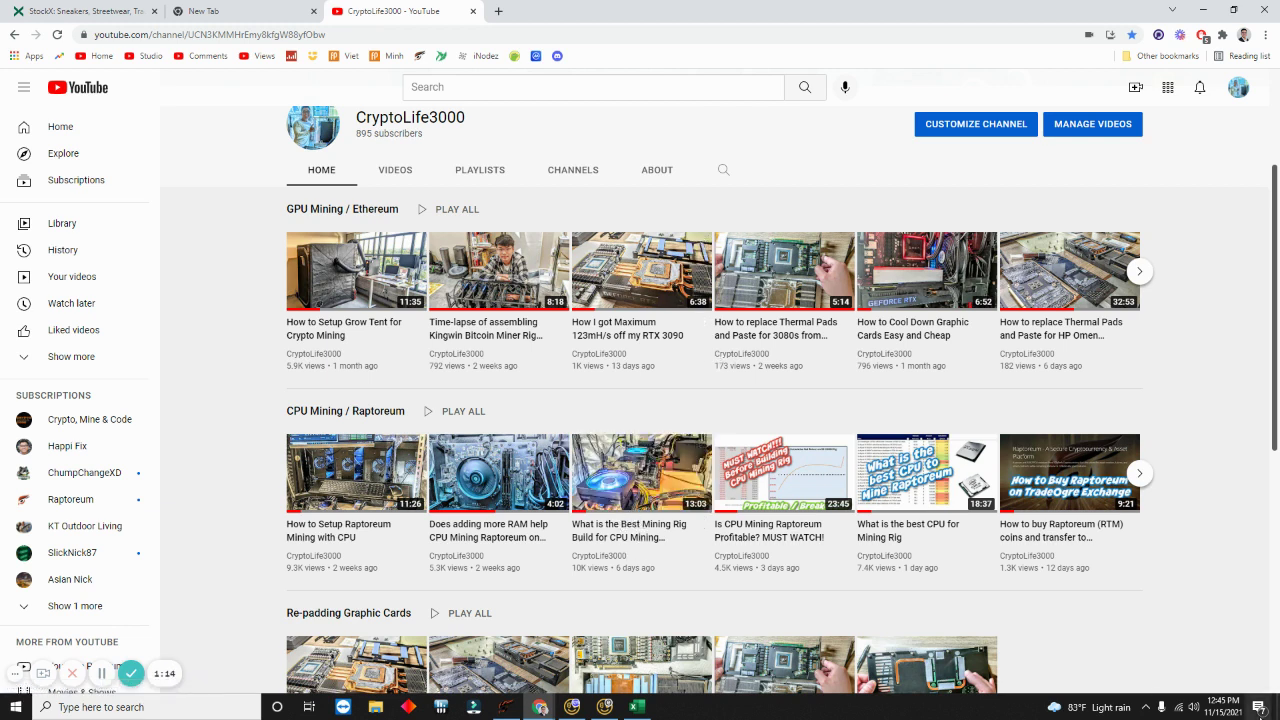
left_click(1204, 10)
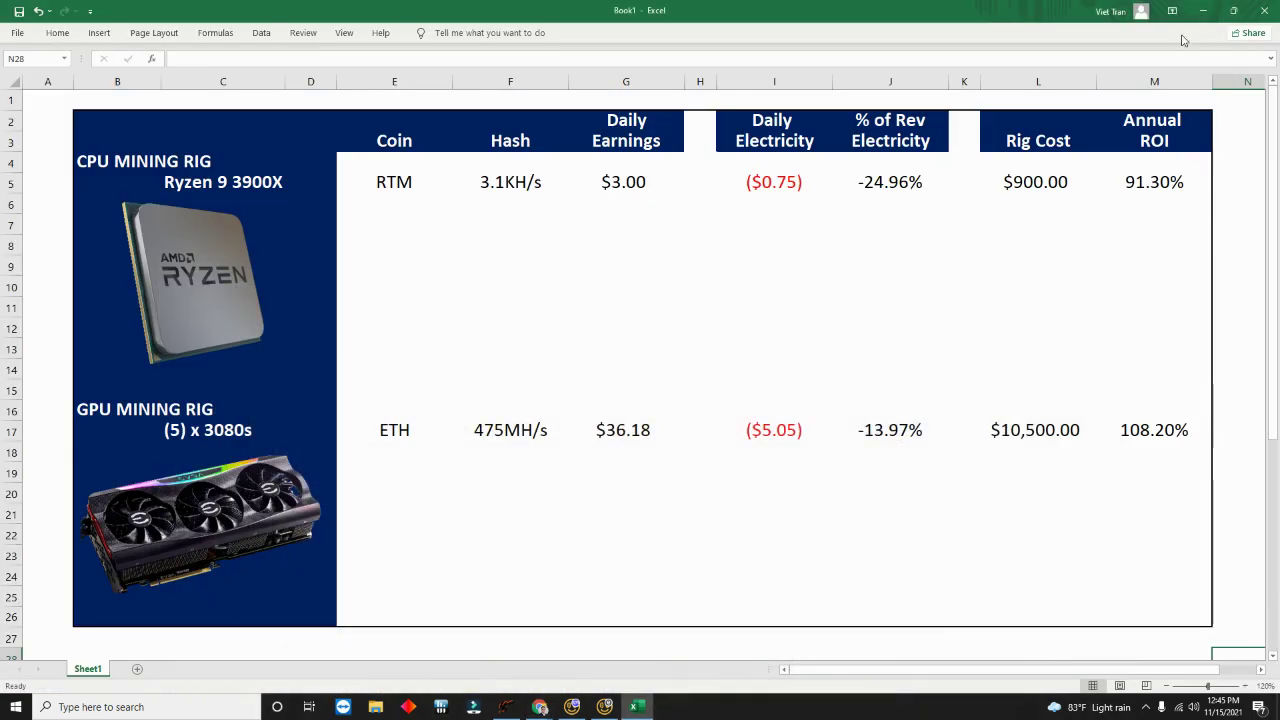
In the Excel comparison sheet, review the coins mined by the CPU and GPU rigs and the CPU rig's hash rate.
left_click(789, 330)
left_click(446, 311)
left_click(252, 207)
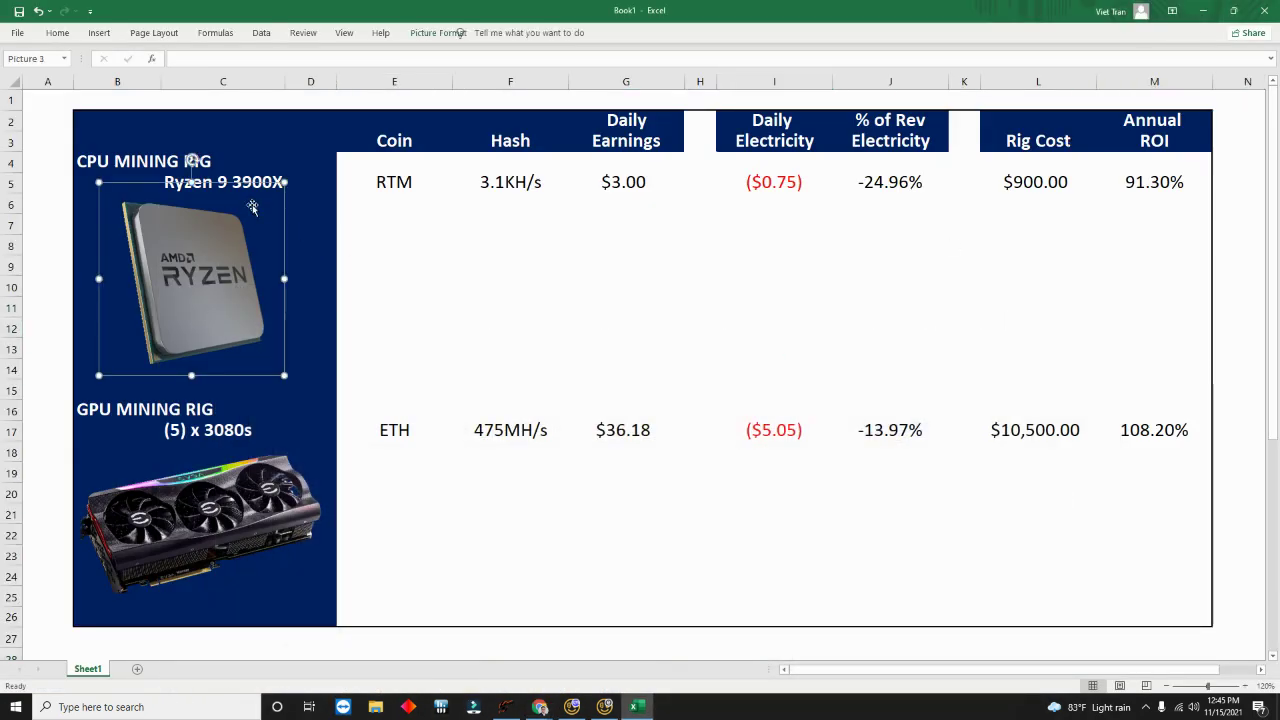
left_click(318, 244)
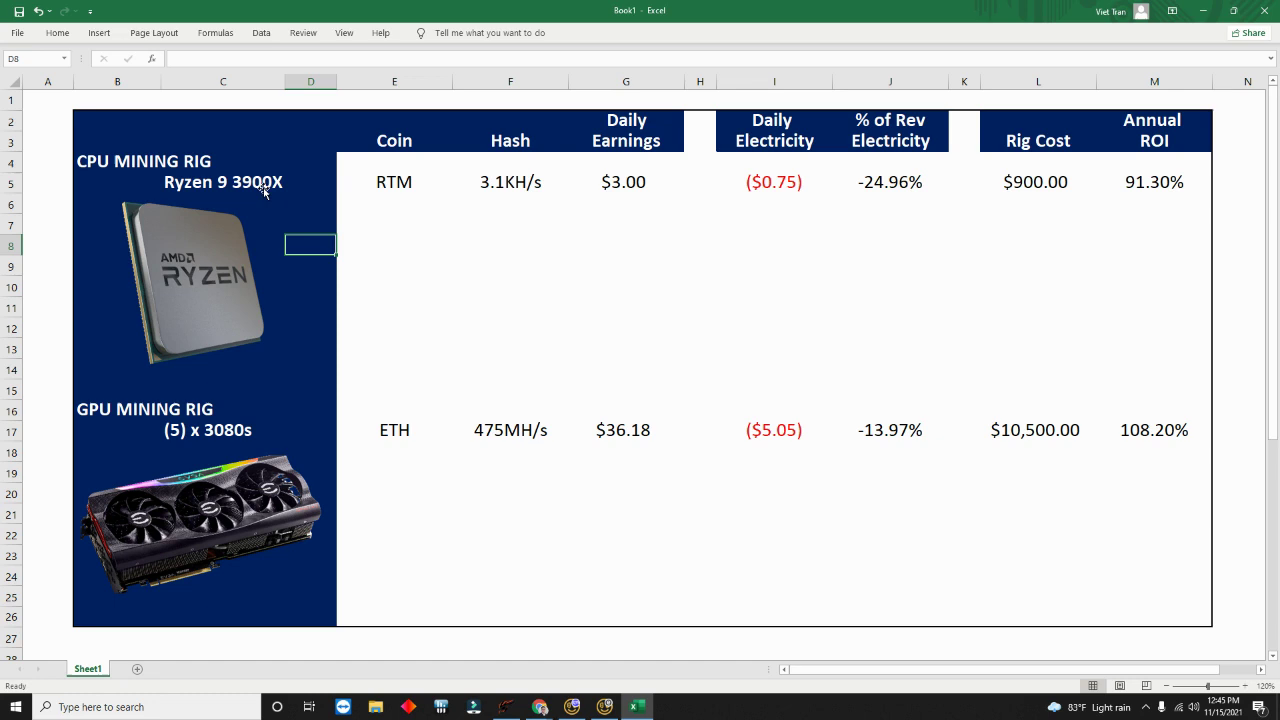
left_click(374, 184)
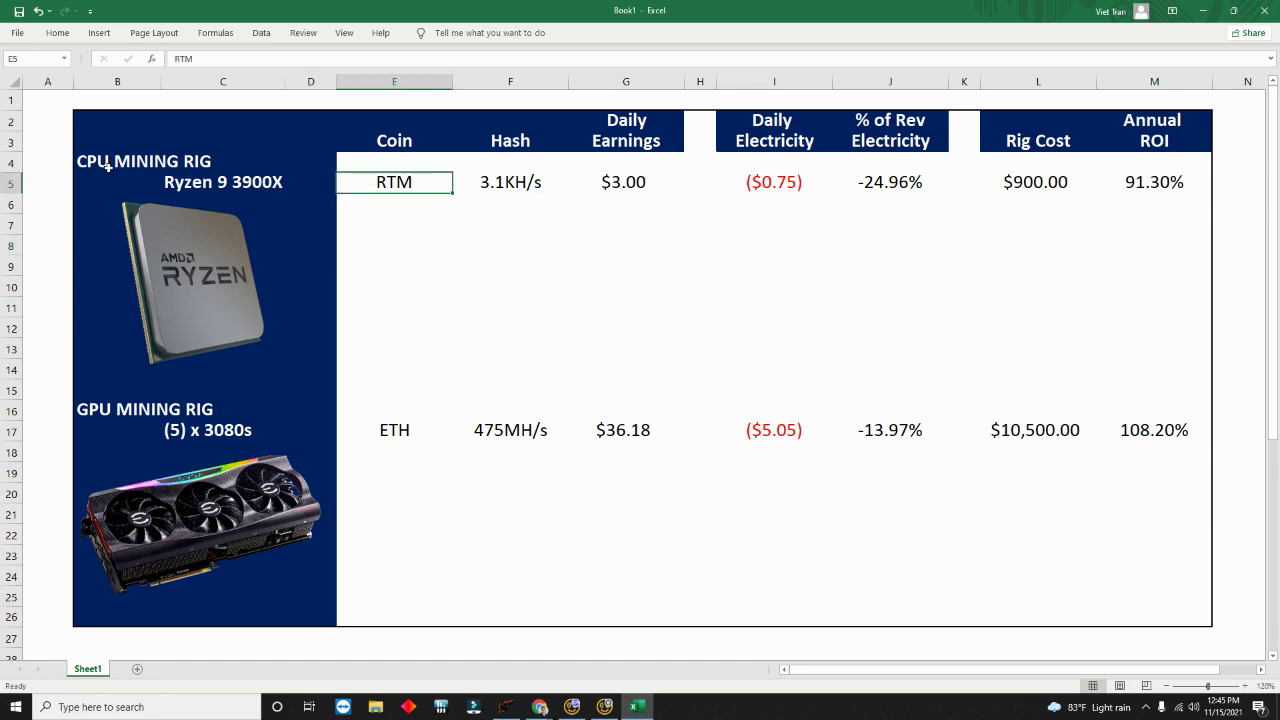
left_click(250, 188)
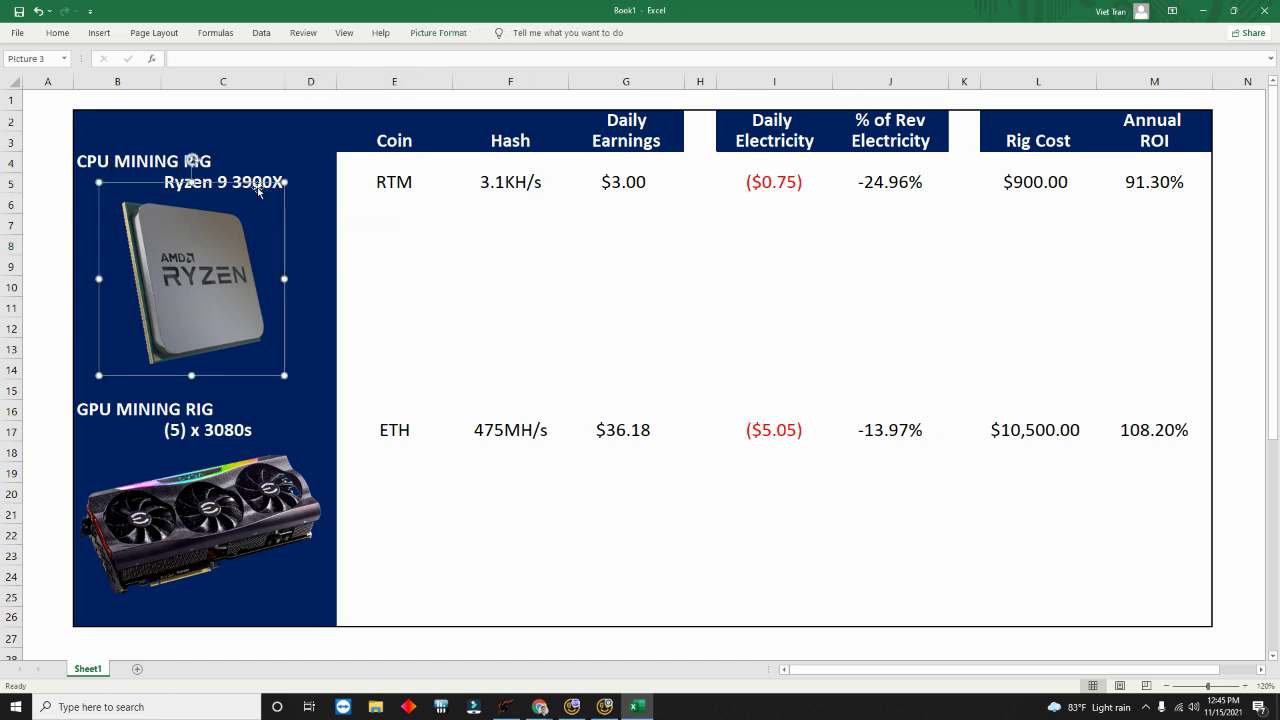
left_click(290, 199)
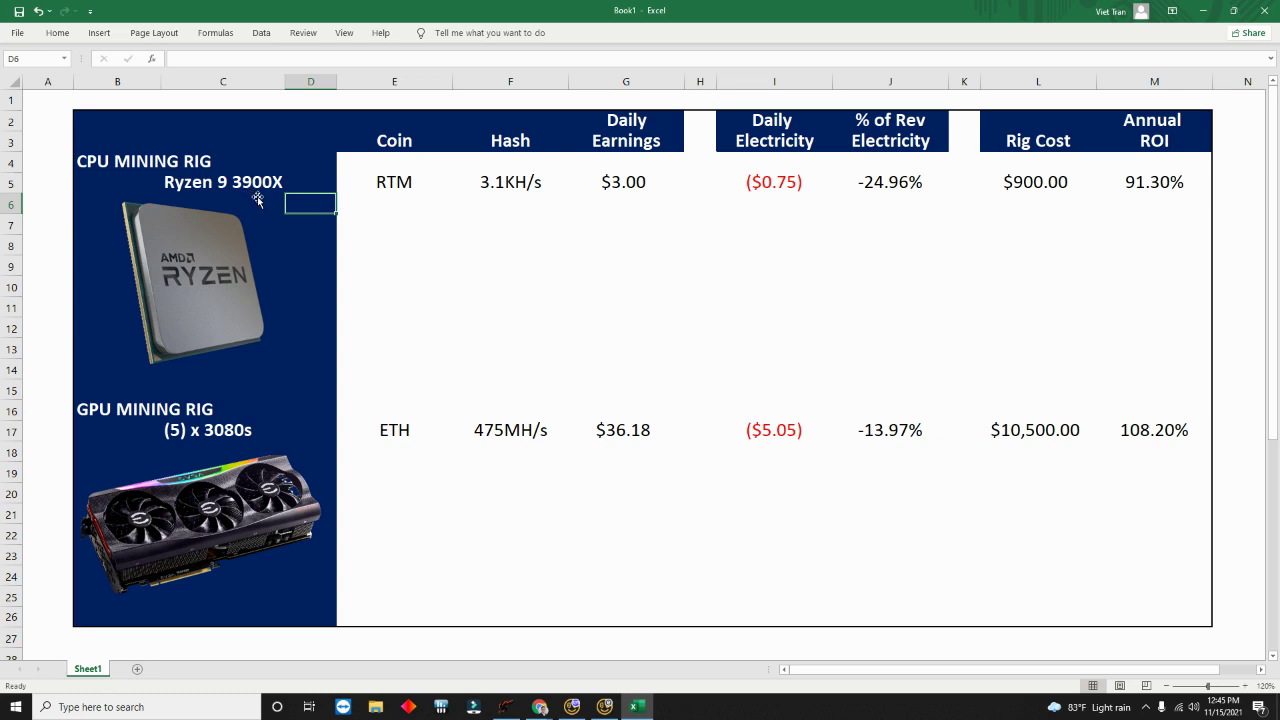
left_click(385, 180)
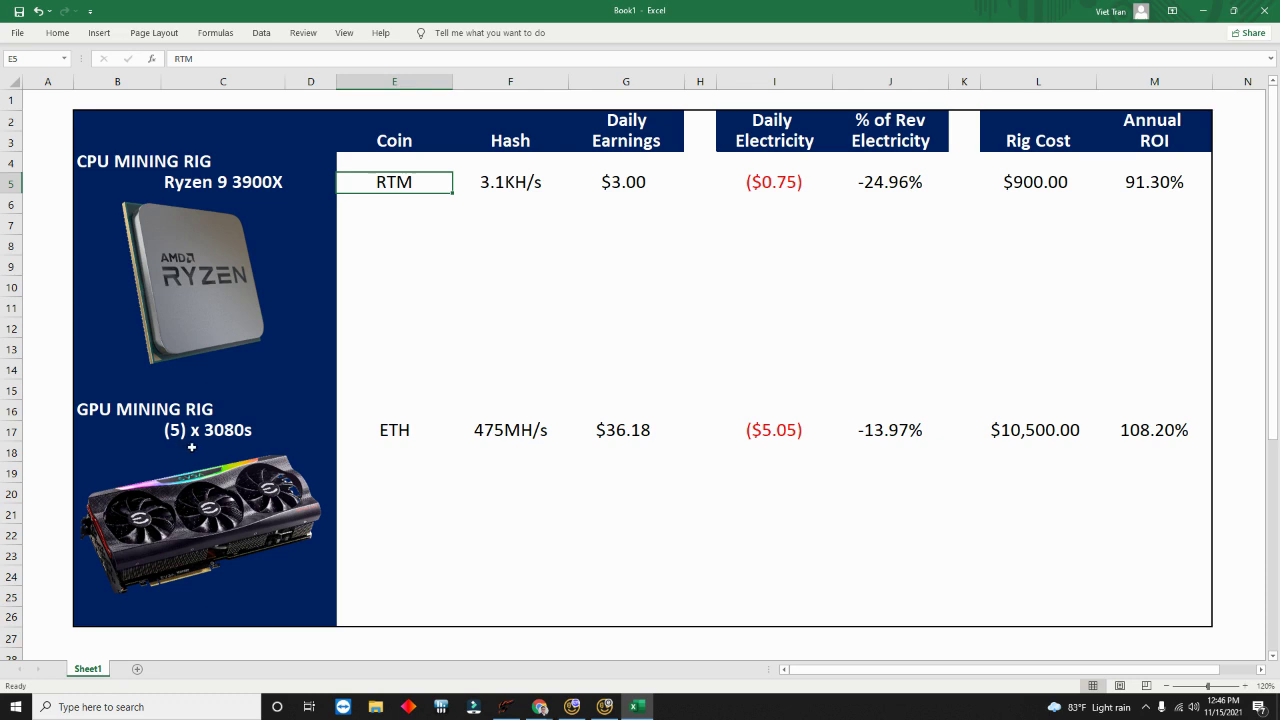
left_click(410, 430)
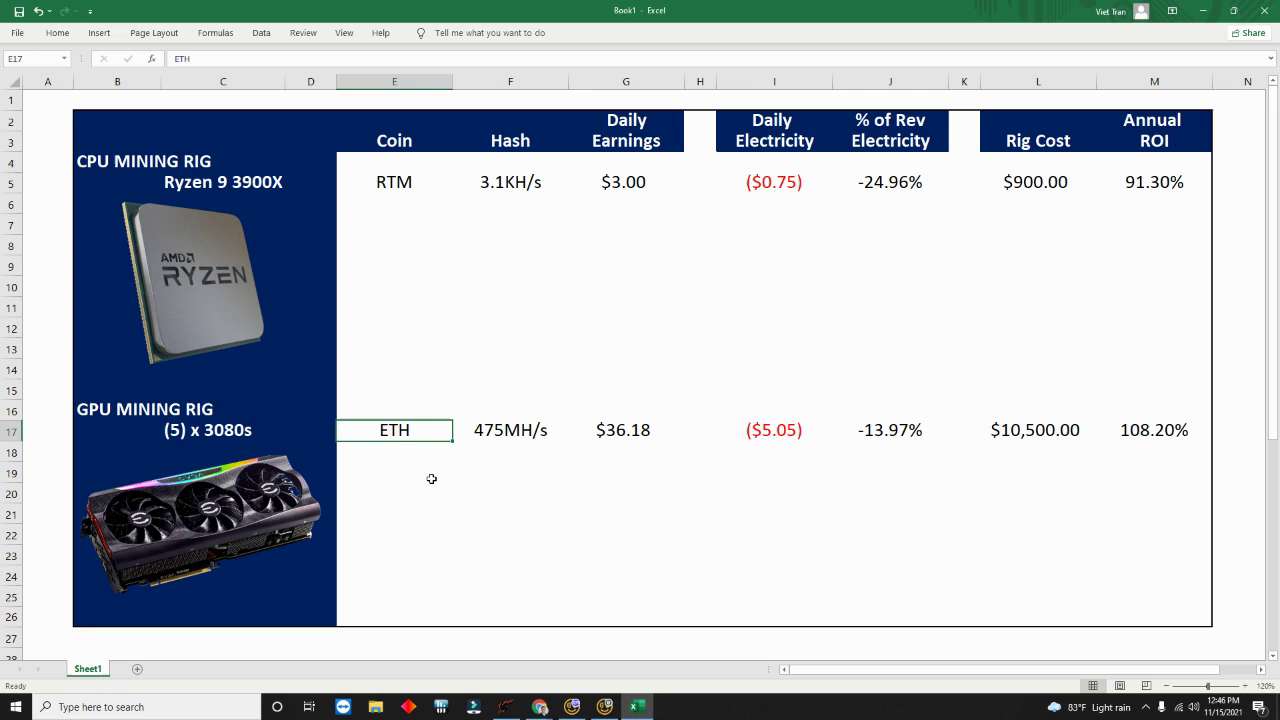
left_click(512, 518)
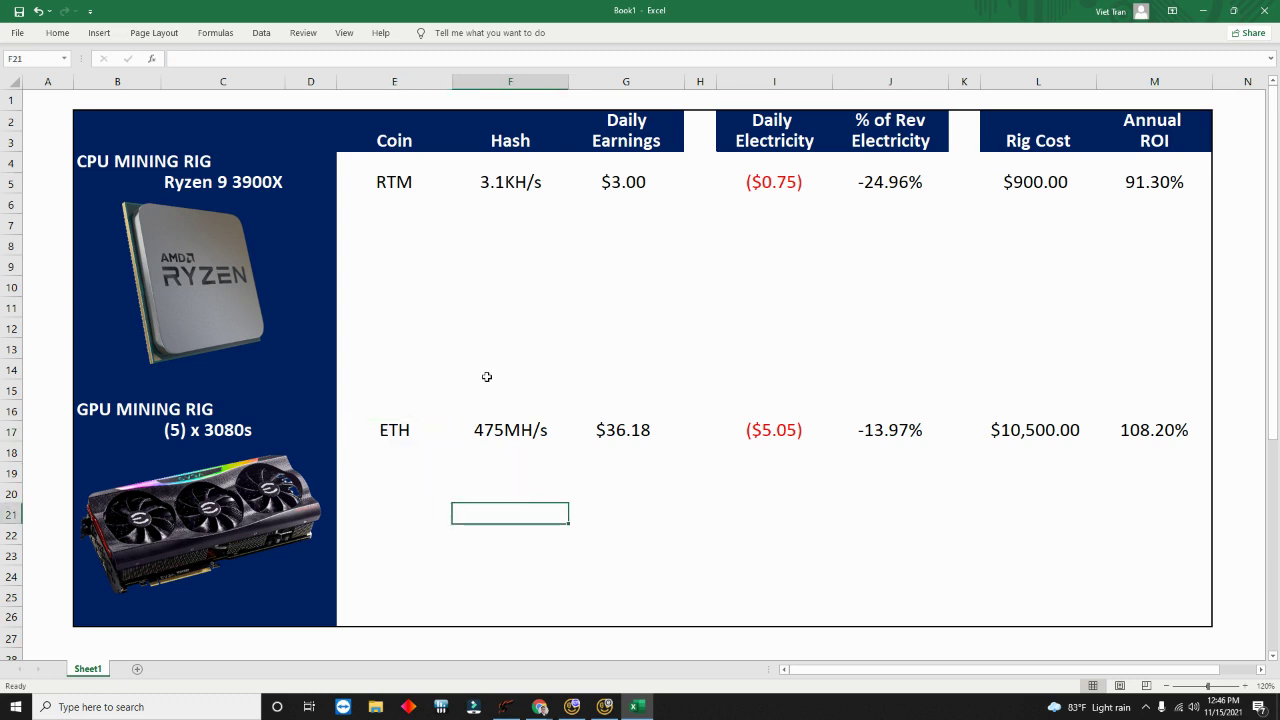
left_click(488, 189)
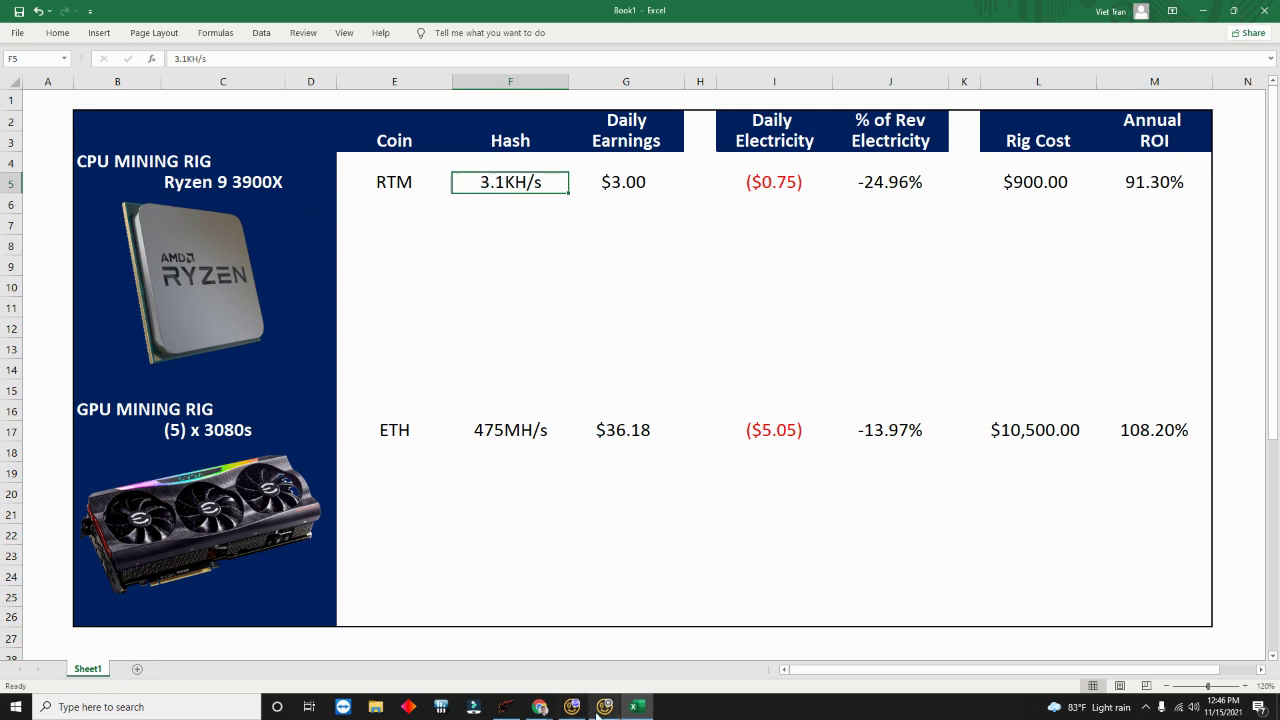
Bring up both Flockpool miner dashboards in Chrome and arrange them side by side, widening the one listing the AMD workers.
mouse_move(540, 706)
left_click(467, 640)
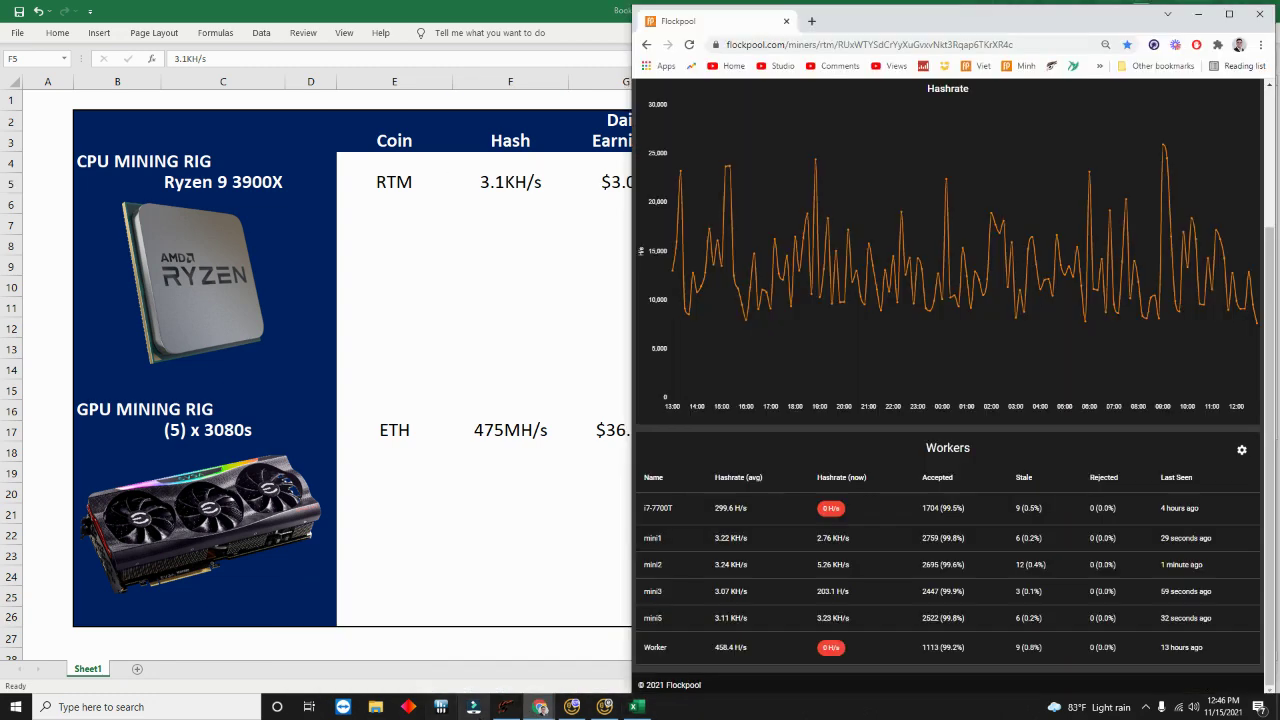
left_click(348, 672)
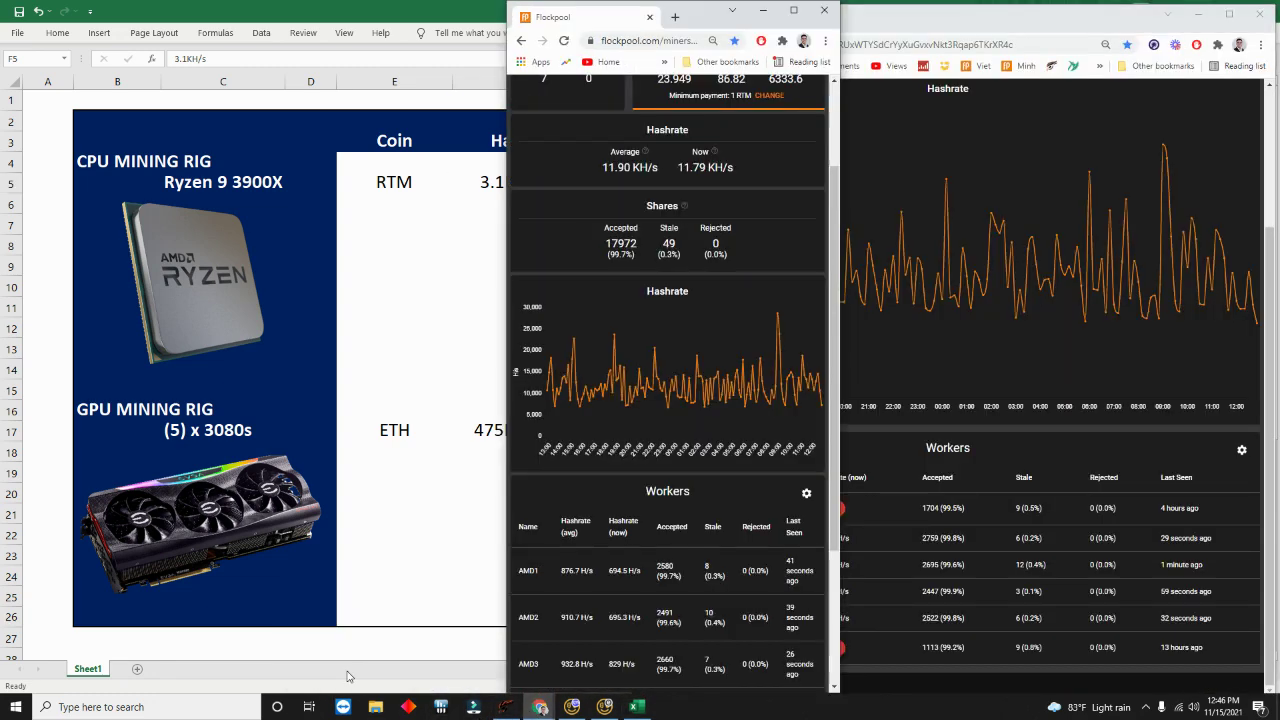
left_click_drag(698, 17, 196, 17)
left_click_drag(341, 90, 608, 126)
Examine the balance, overall hashrate and worker list on the Flockpool dashboard with the AMD workers.
scroll(505, 435, "down", 1)
scroll(505, 435, "up", 2)
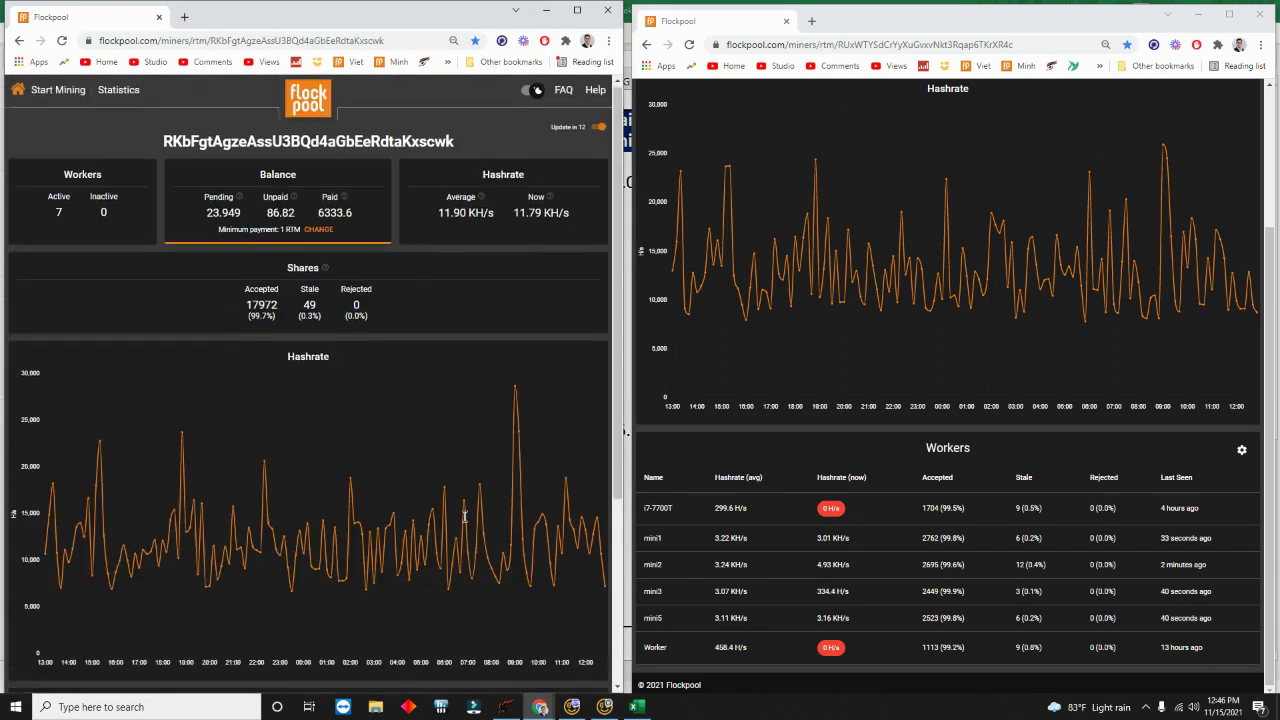
scroll(505, 435, "down", 2)
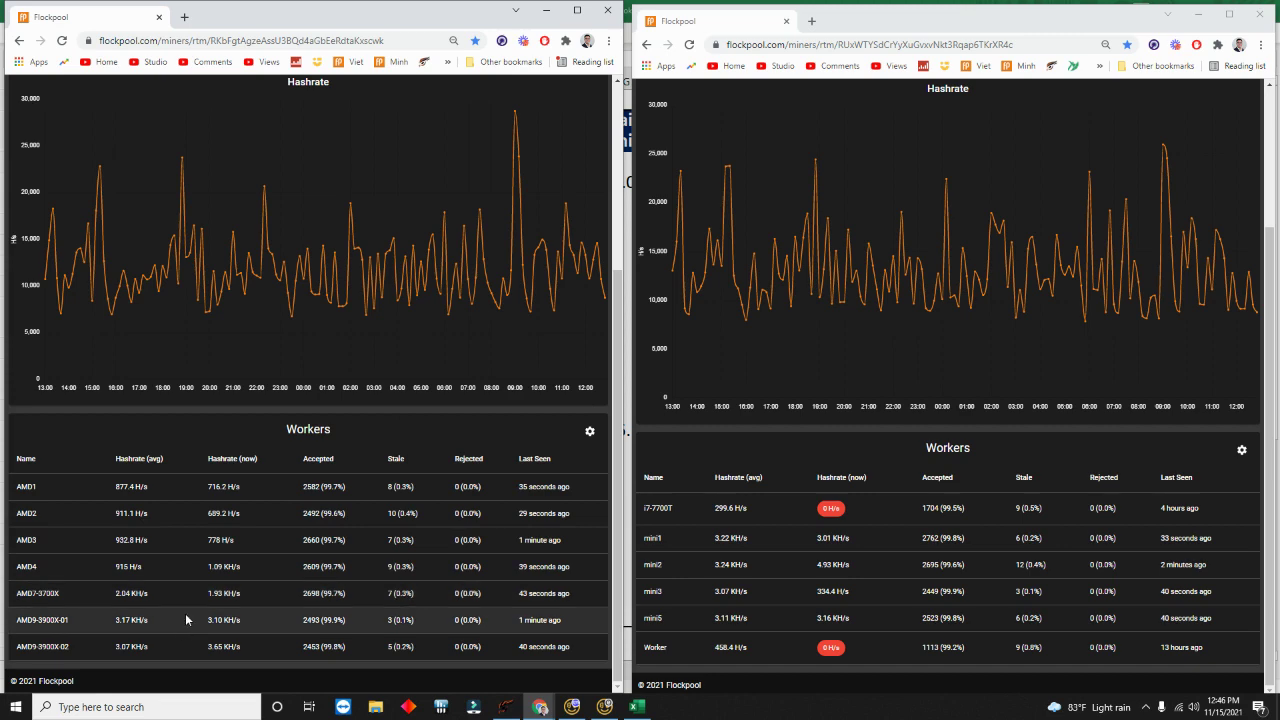
scroll(185, 620, "up", 5)
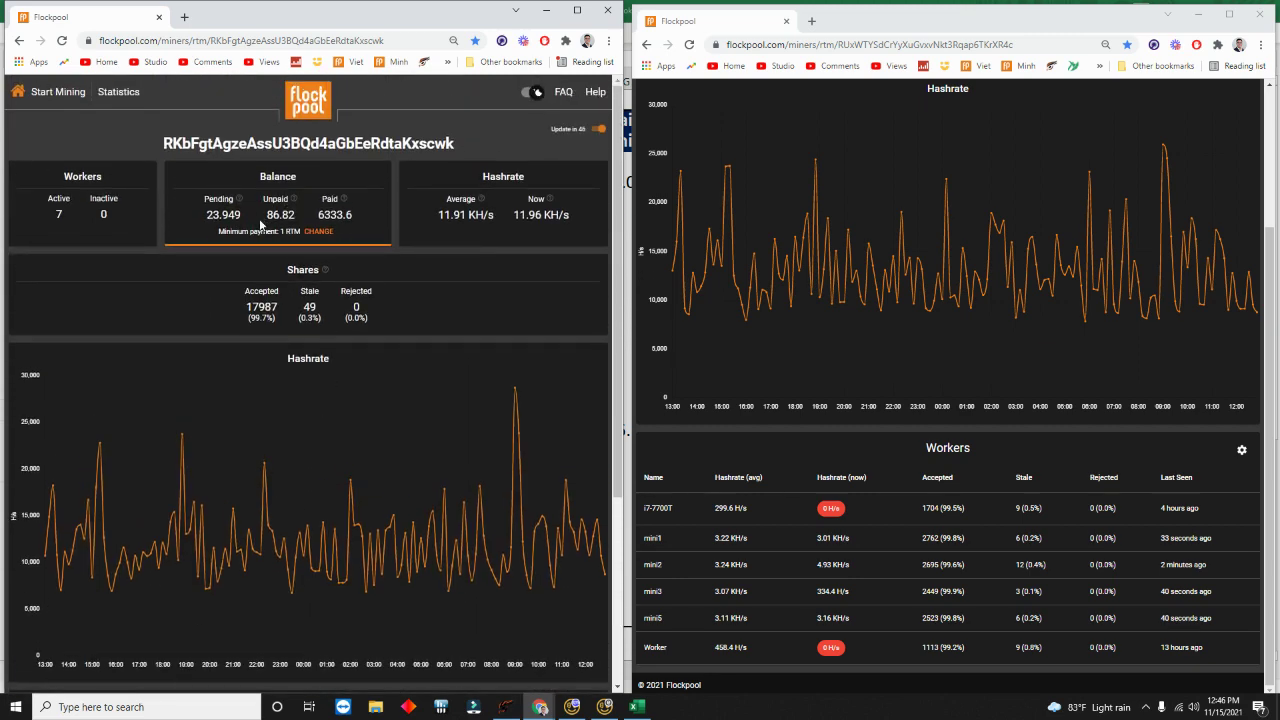
scroll(290, 232, "down", 3)
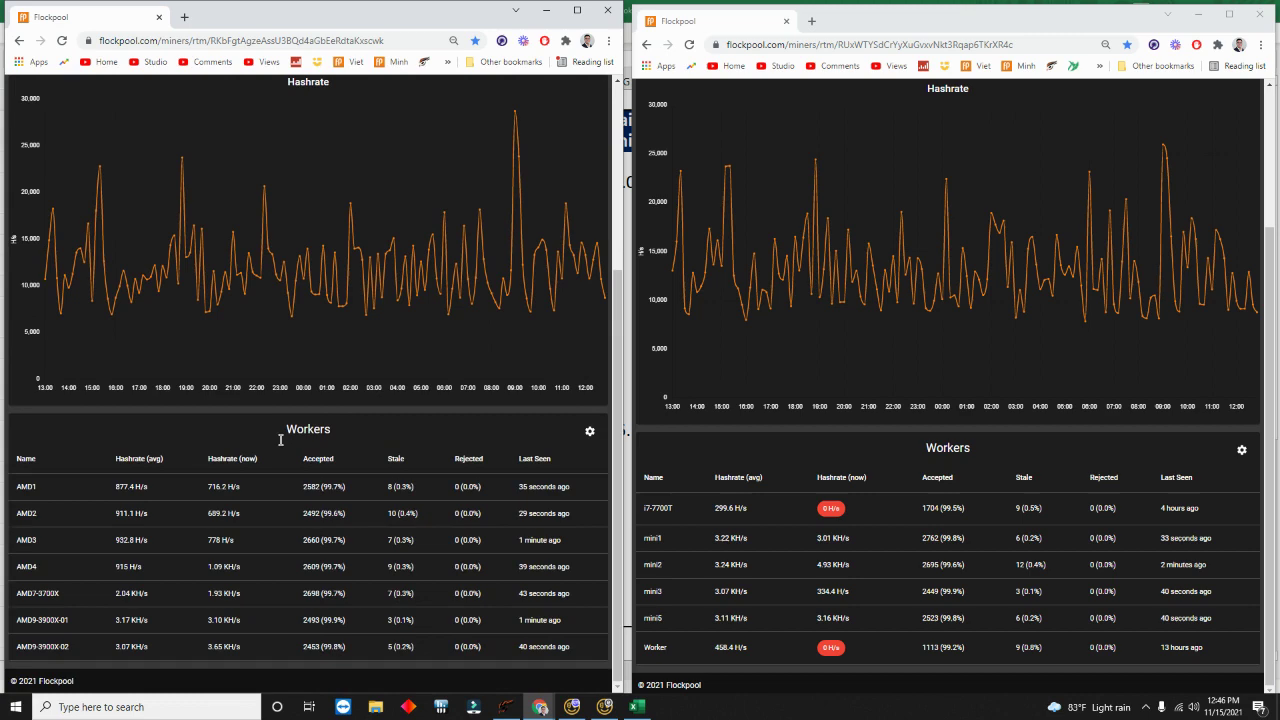
Check the recent CPU mining payouts in the Raptoreum Core wallet, and minimize the wallet.
left_click(506, 706)
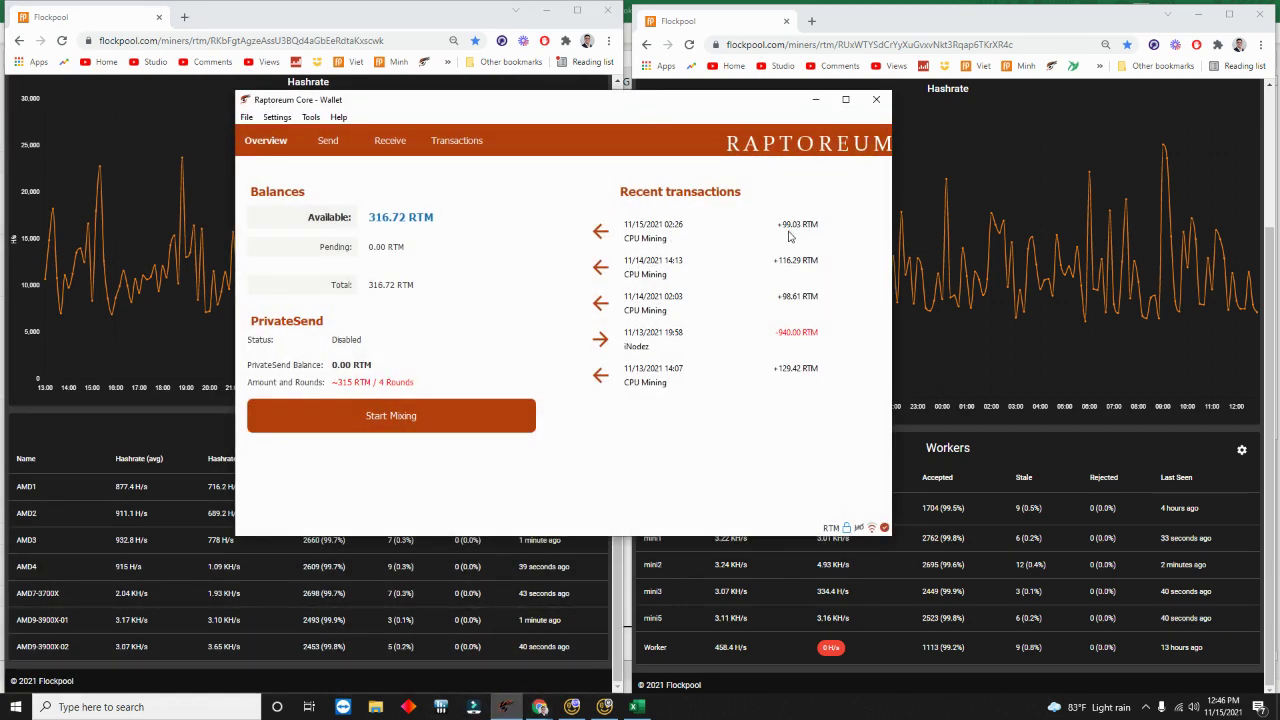
mouse_move(788, 236)
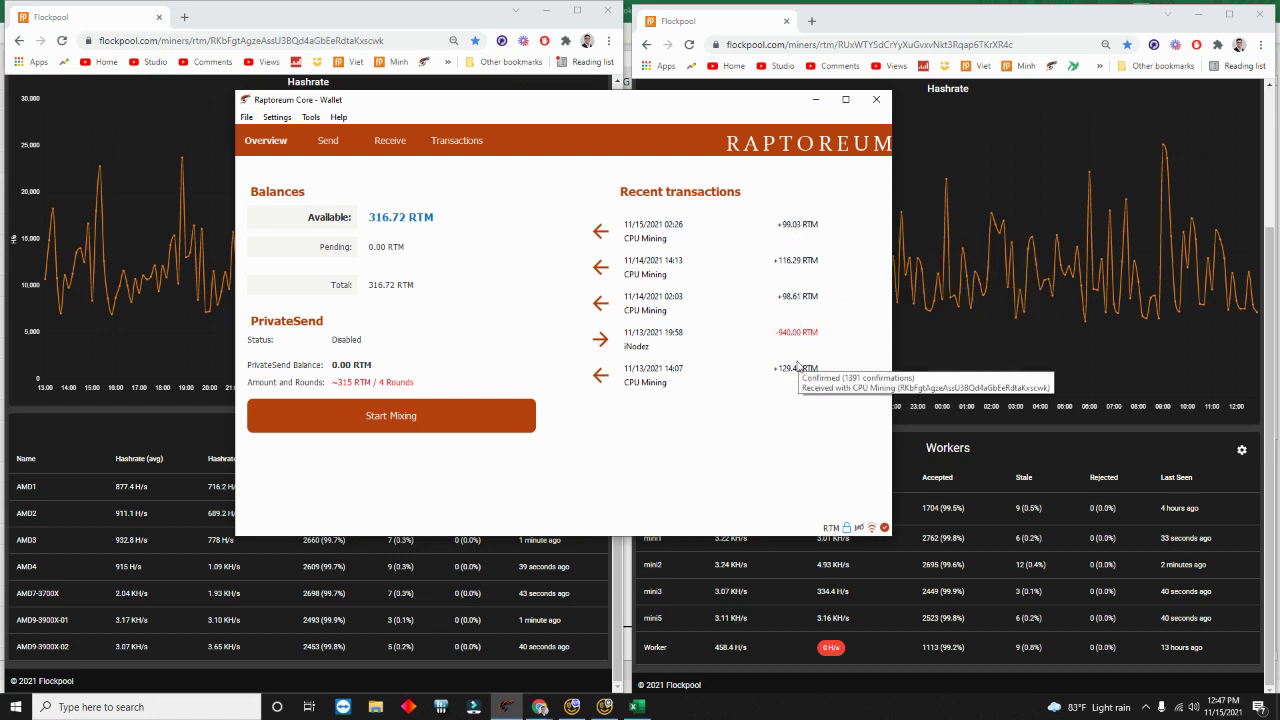
left_click(816, 103)
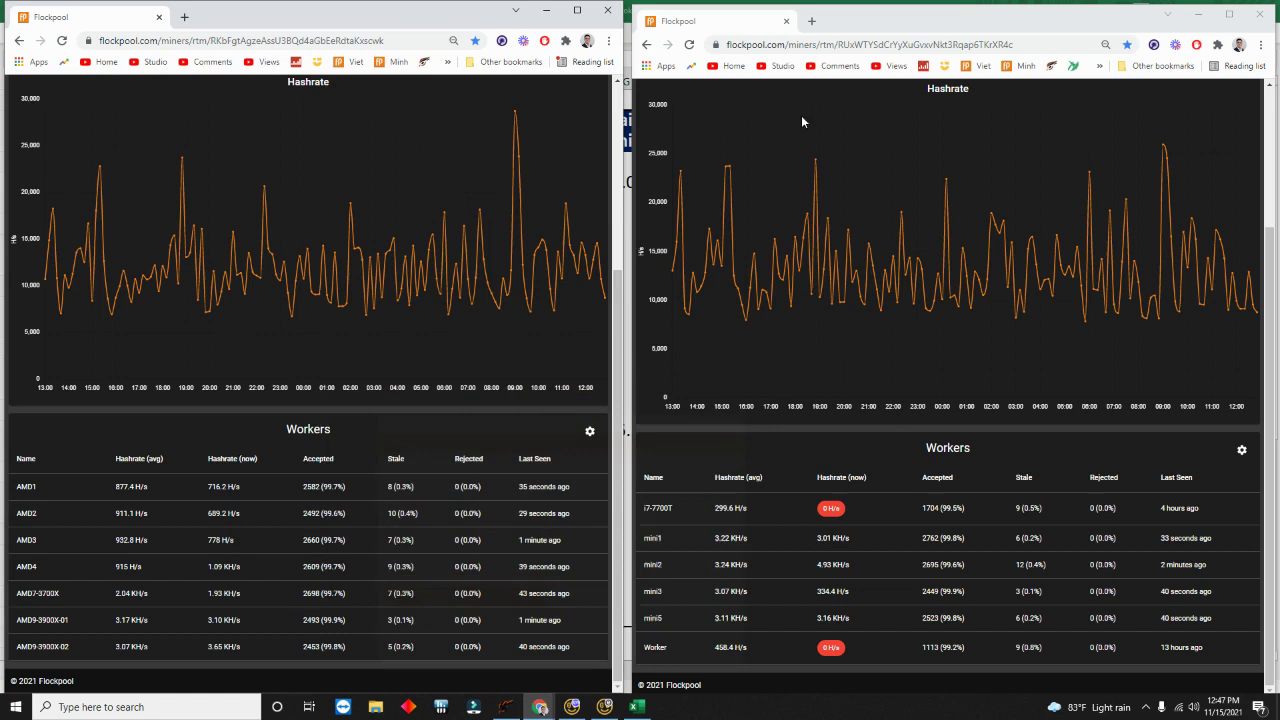
Compare the AMD miner's average total hashrate with its individual workers on Flockpool, and minimize both dashboards.
scroll(392, 417, "up", 3)
scroll(207, 133, "up", 2)
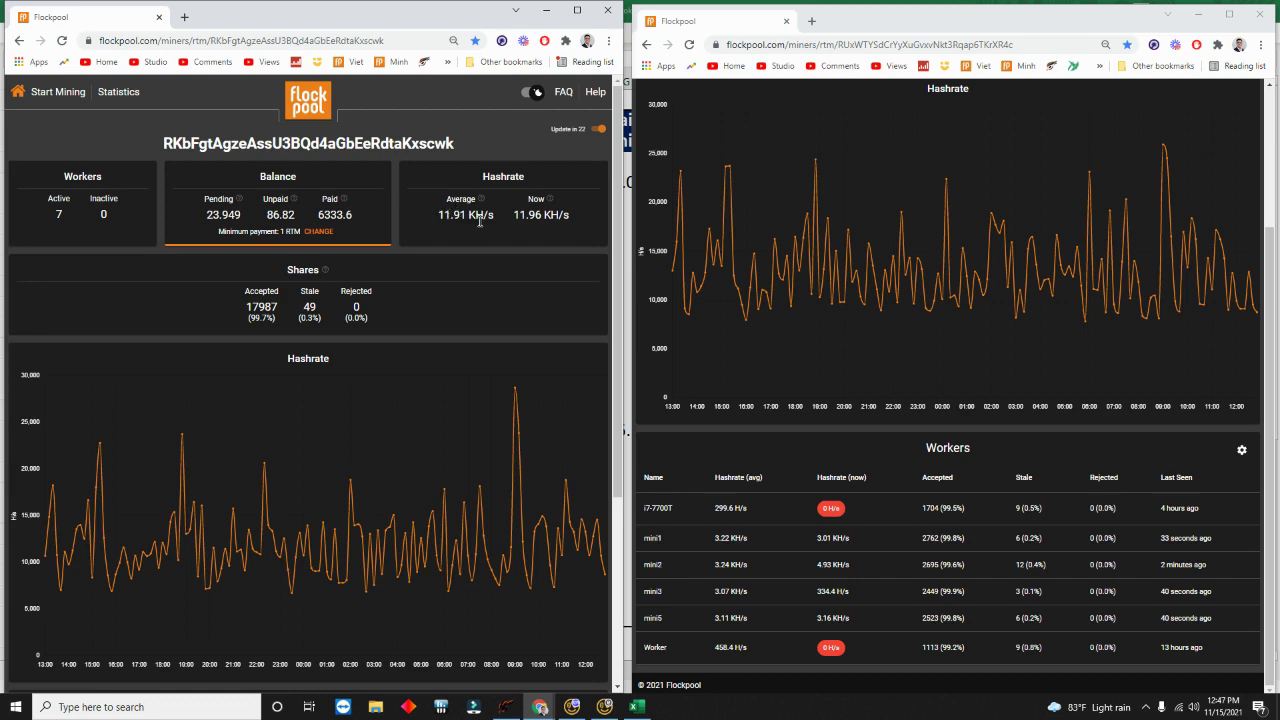
scroll(346, 386, "down", 3)
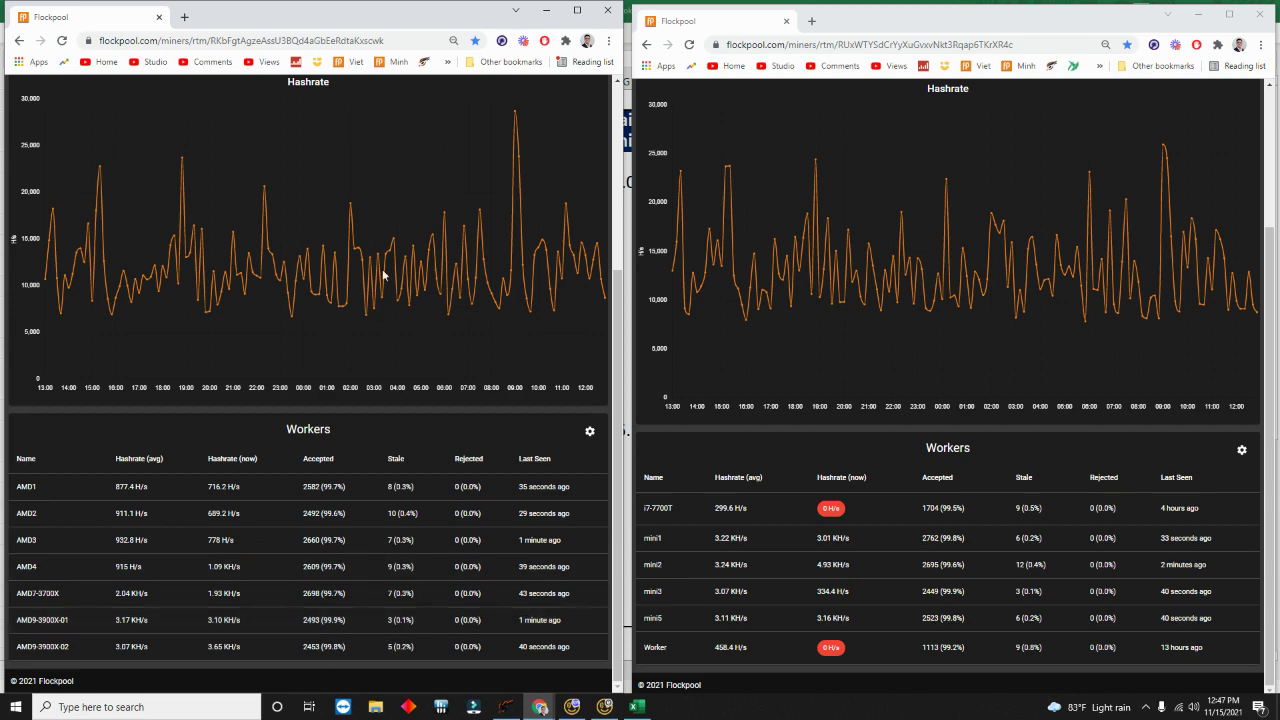
left_click(545, 10)
left_click(1198, 13)
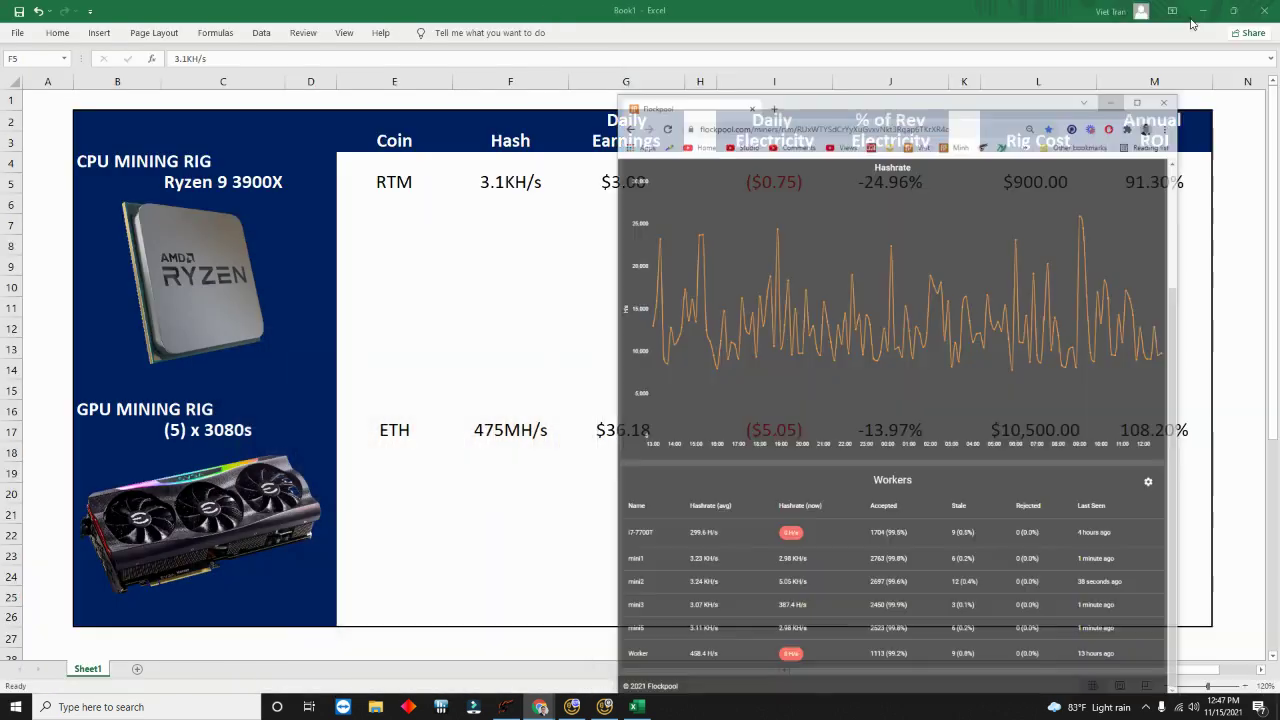
In the Excel sheet, inspect the CPU rig's hash rate and the formula behind its daily earnings.
left_click(505, 287)
left_click(423, 191)
left_click(498, 186)
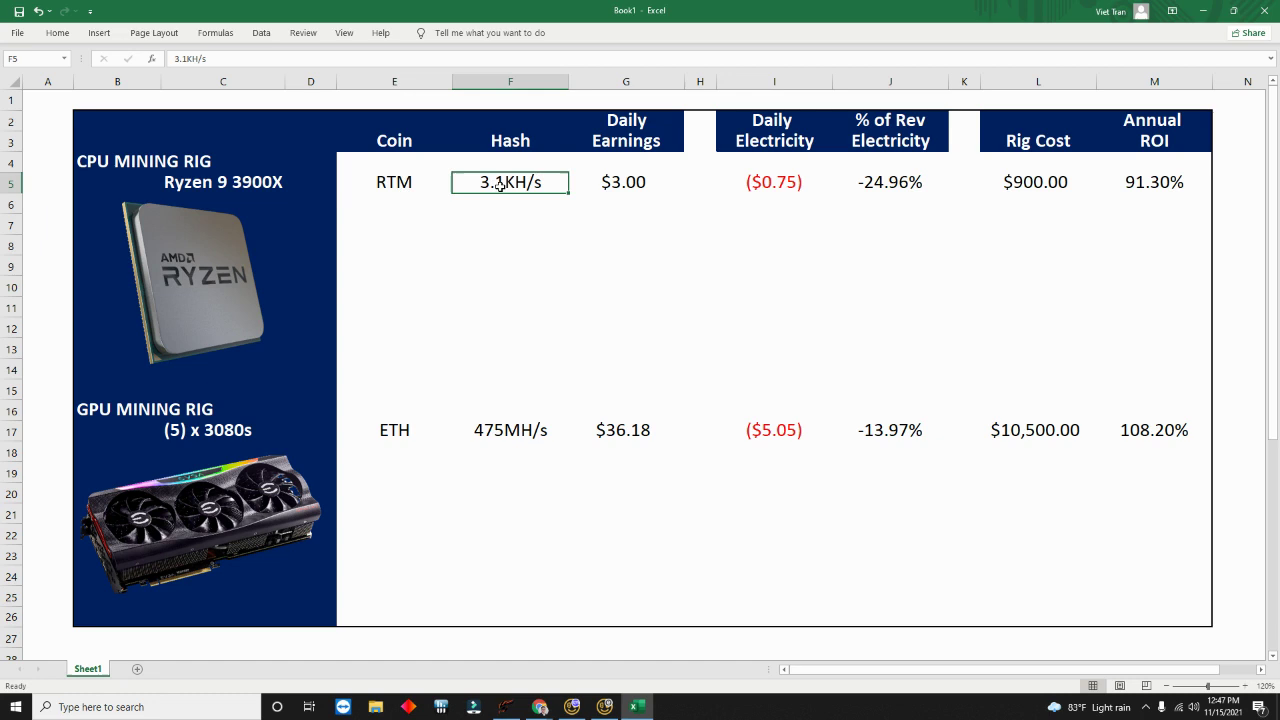
left_click(617, 179)
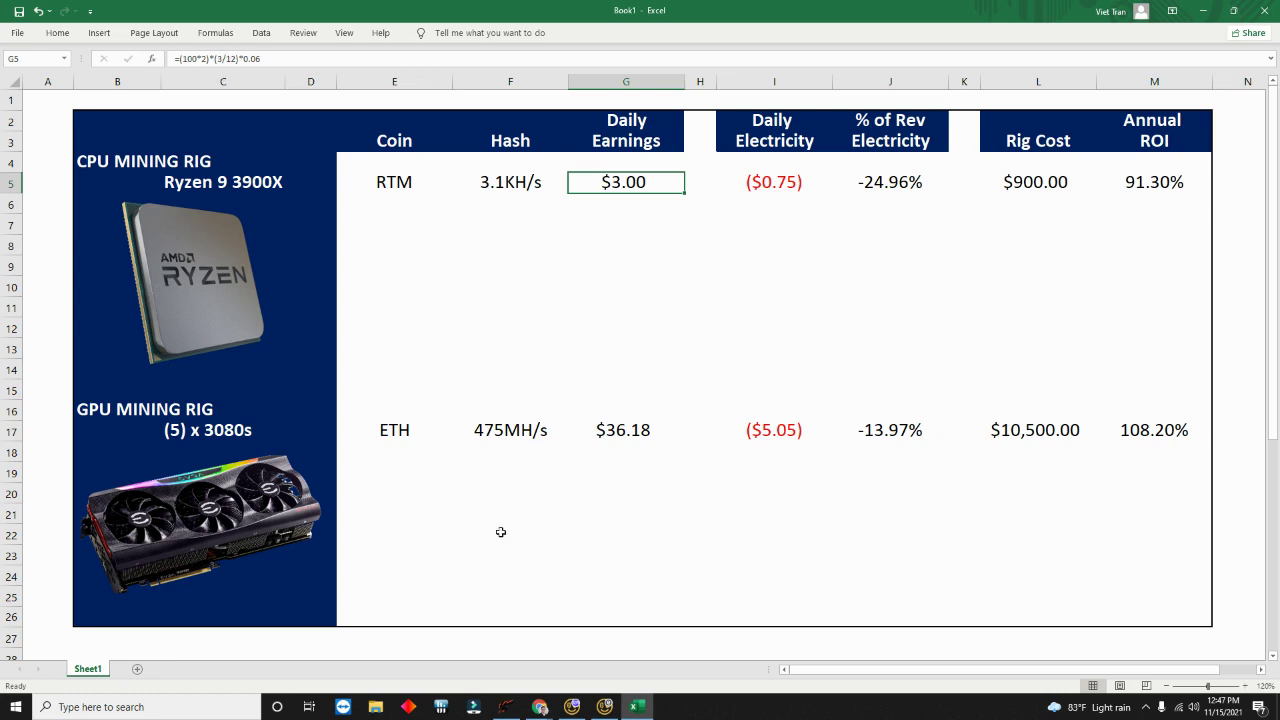
Reopen the Raptoreum wallet and the AMD miner's Flockpool dashboard to check payouts against the 3900X workers and average hashrate.
left_click(507, 710)
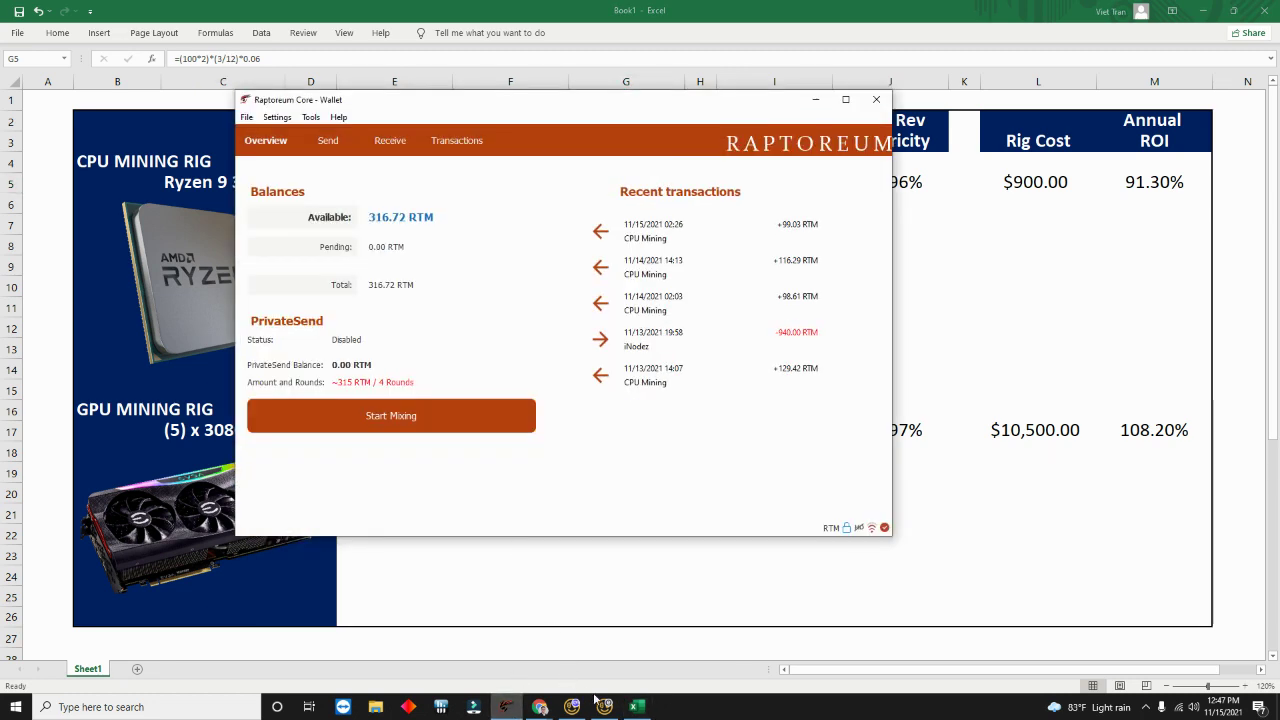
left_click(540, 707)
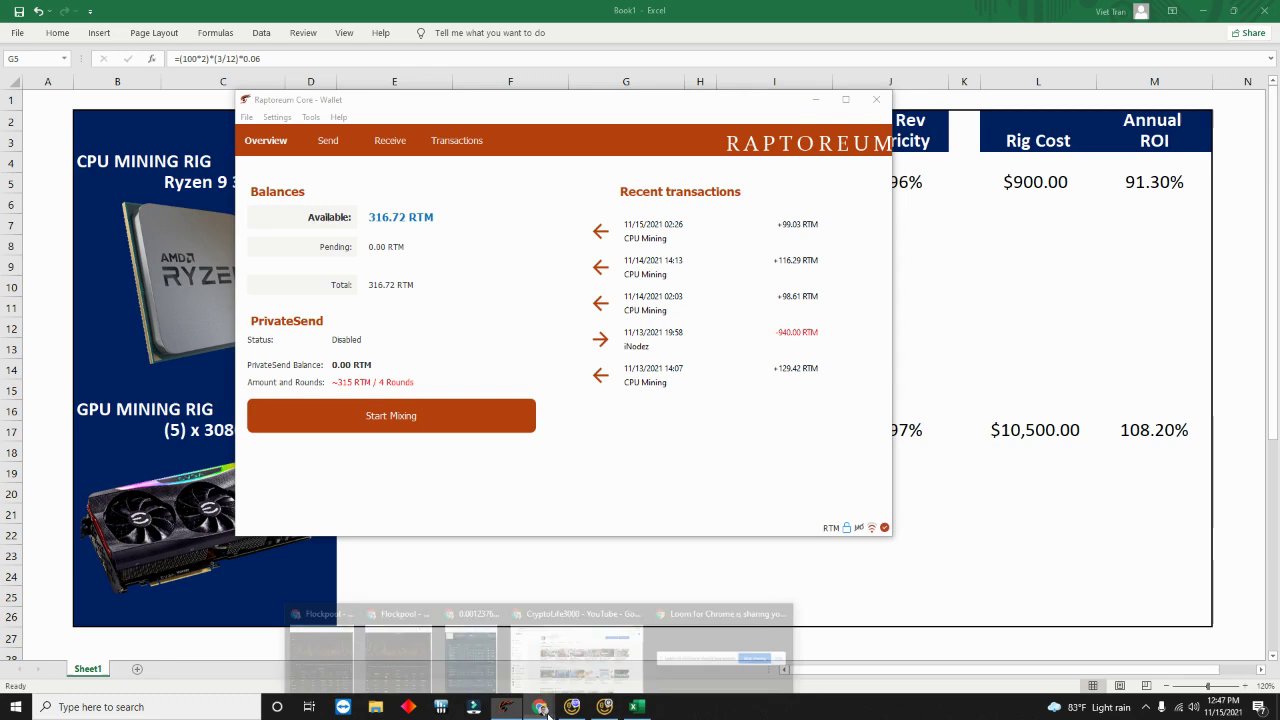
left_click(356, 668)
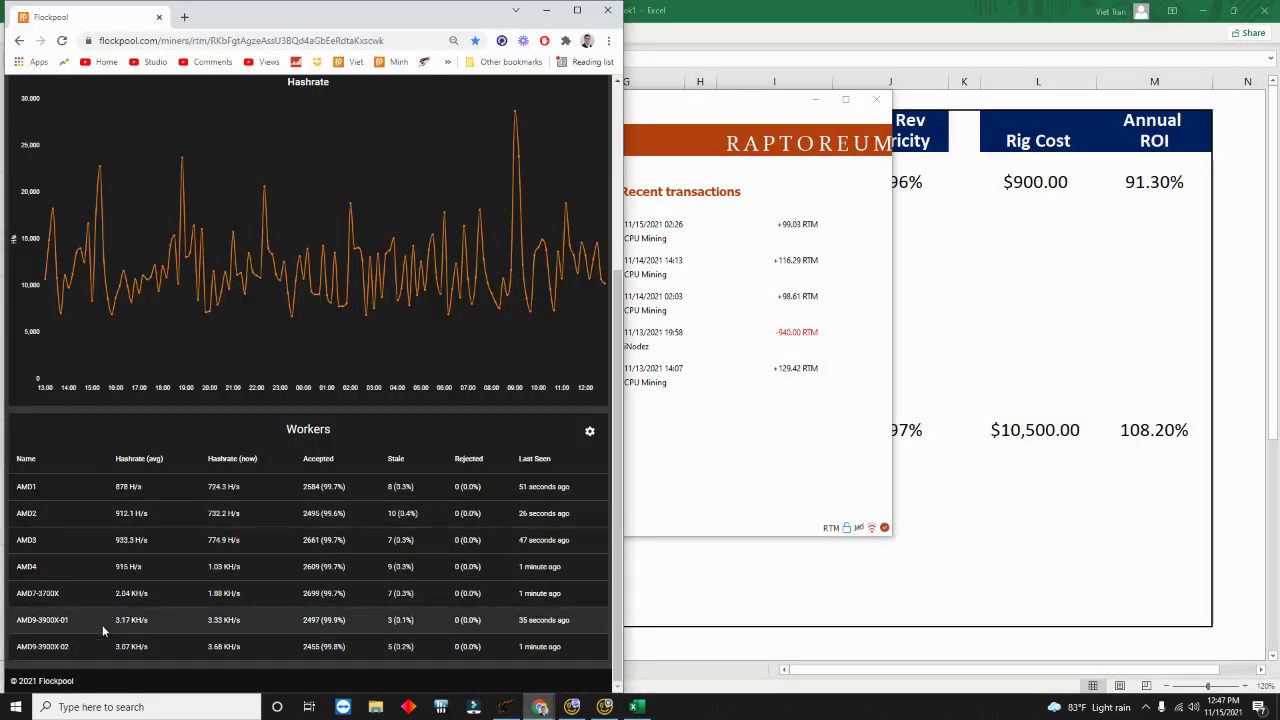
scroll(125, 630, "up", 3)
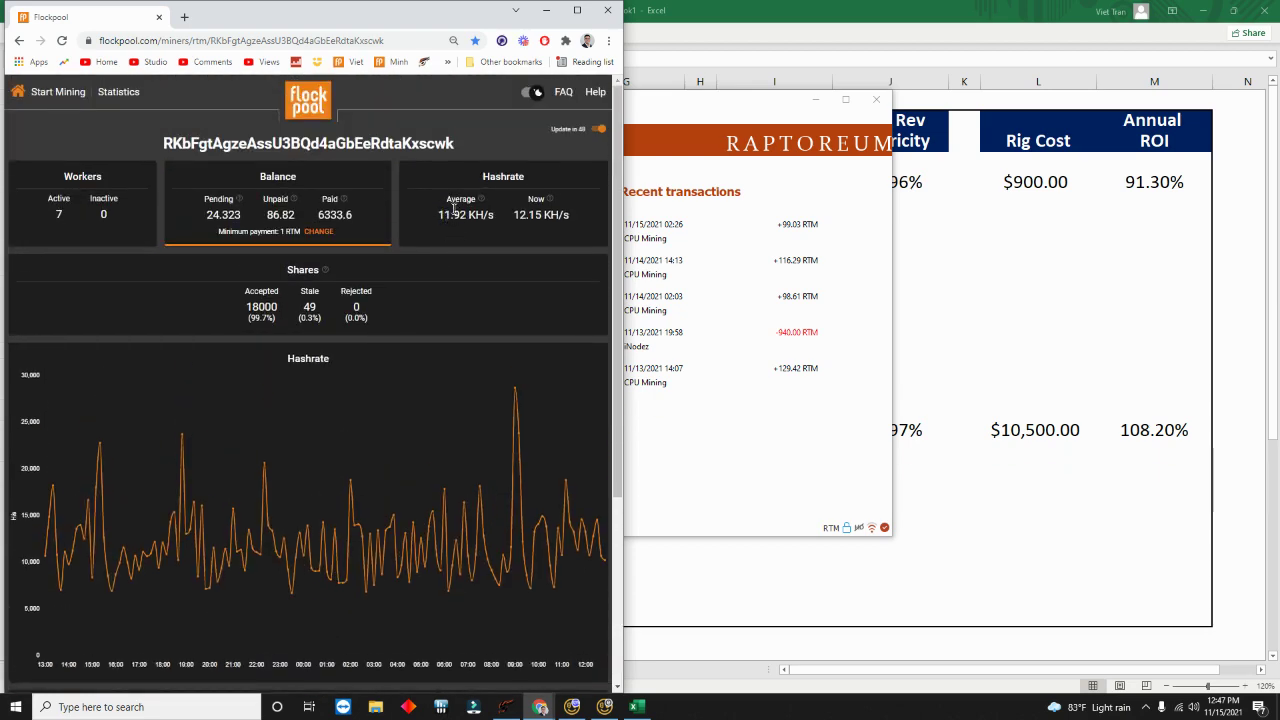
Minimize the Flockpool dashboard and, back in the Excel sheet, examine the formula behind the CPU rig's daily earnings.
left_click(548, 14)
key("alt+Tab")
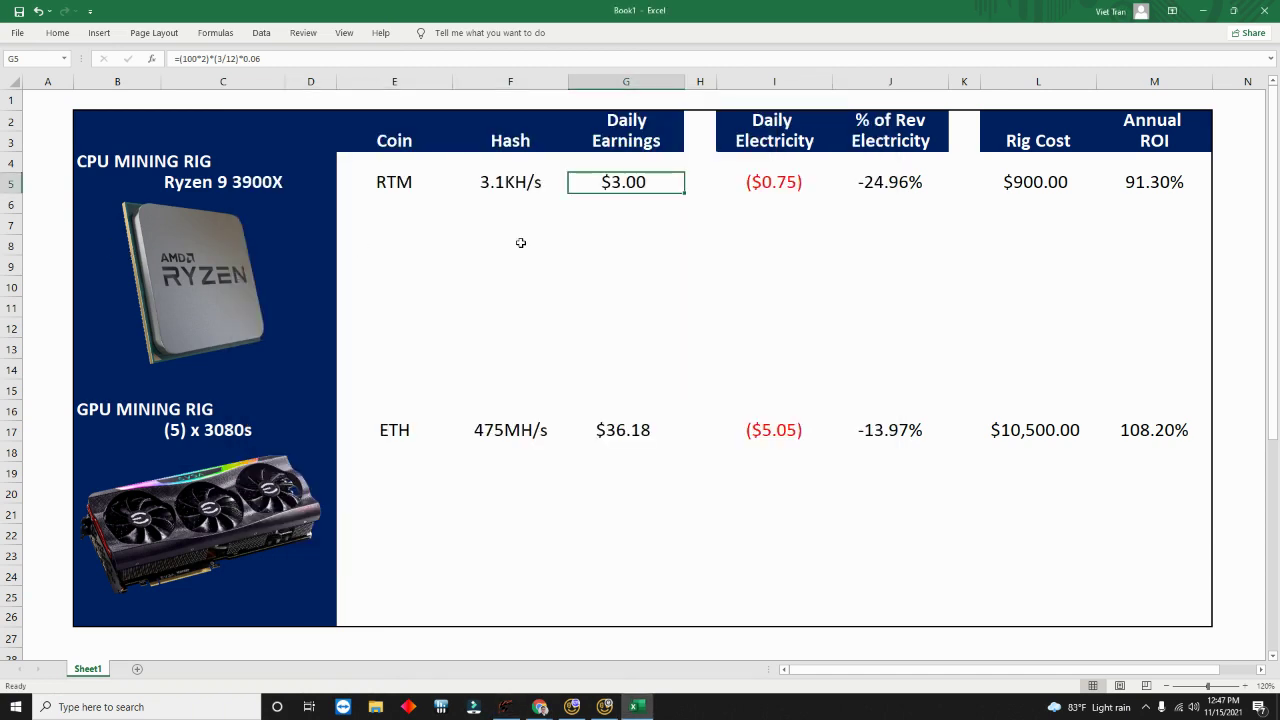
left_click(243, 60)
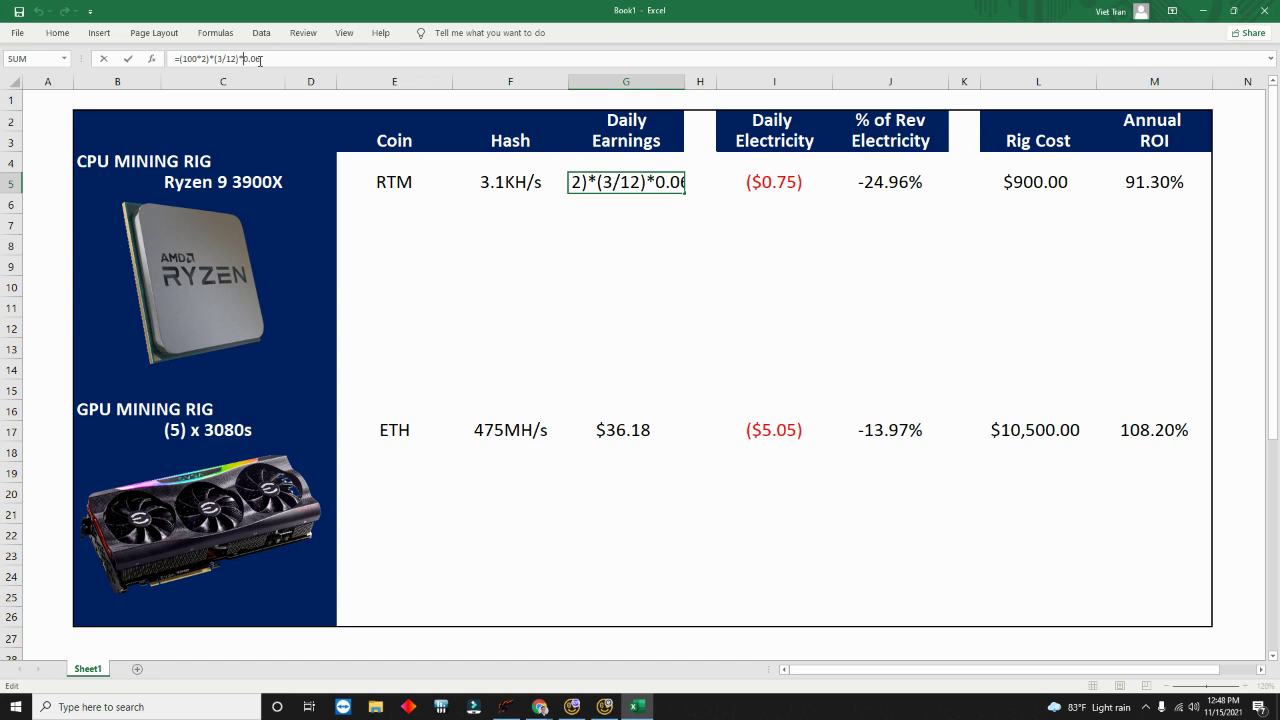
left_click(670, 288)
key("Escape")
left_click(668, 287)
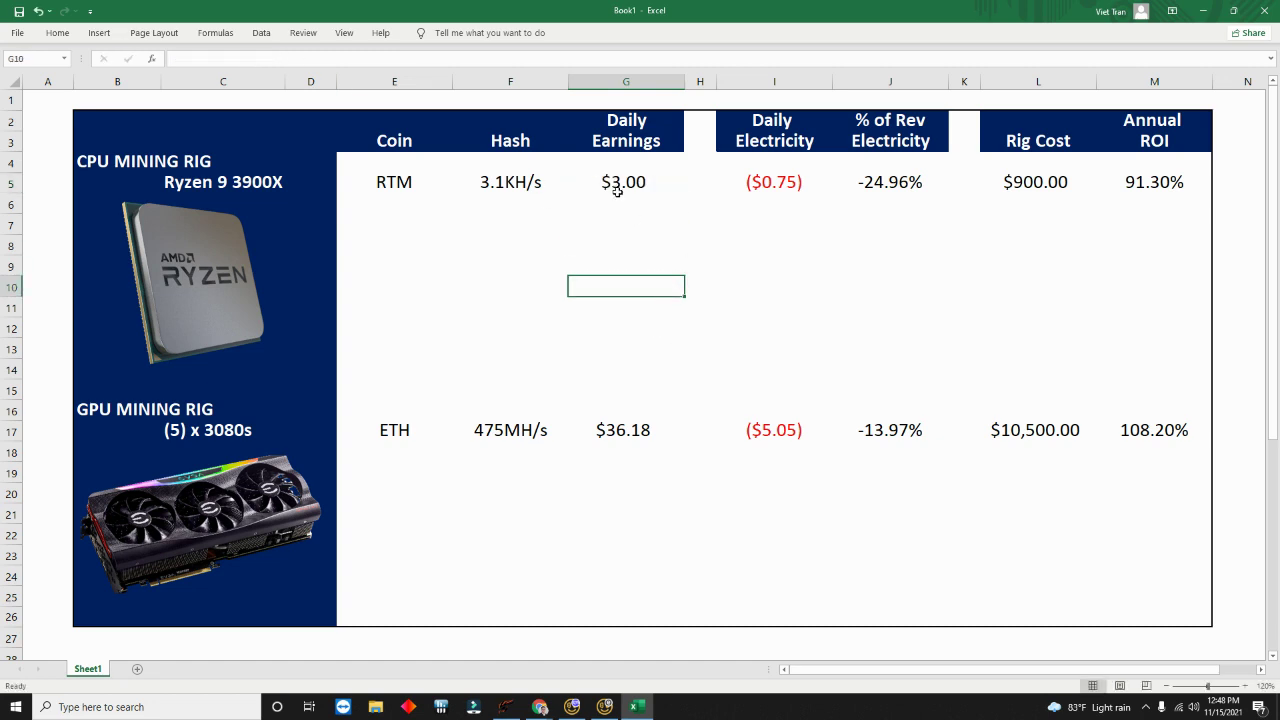
left_click(614, 181)
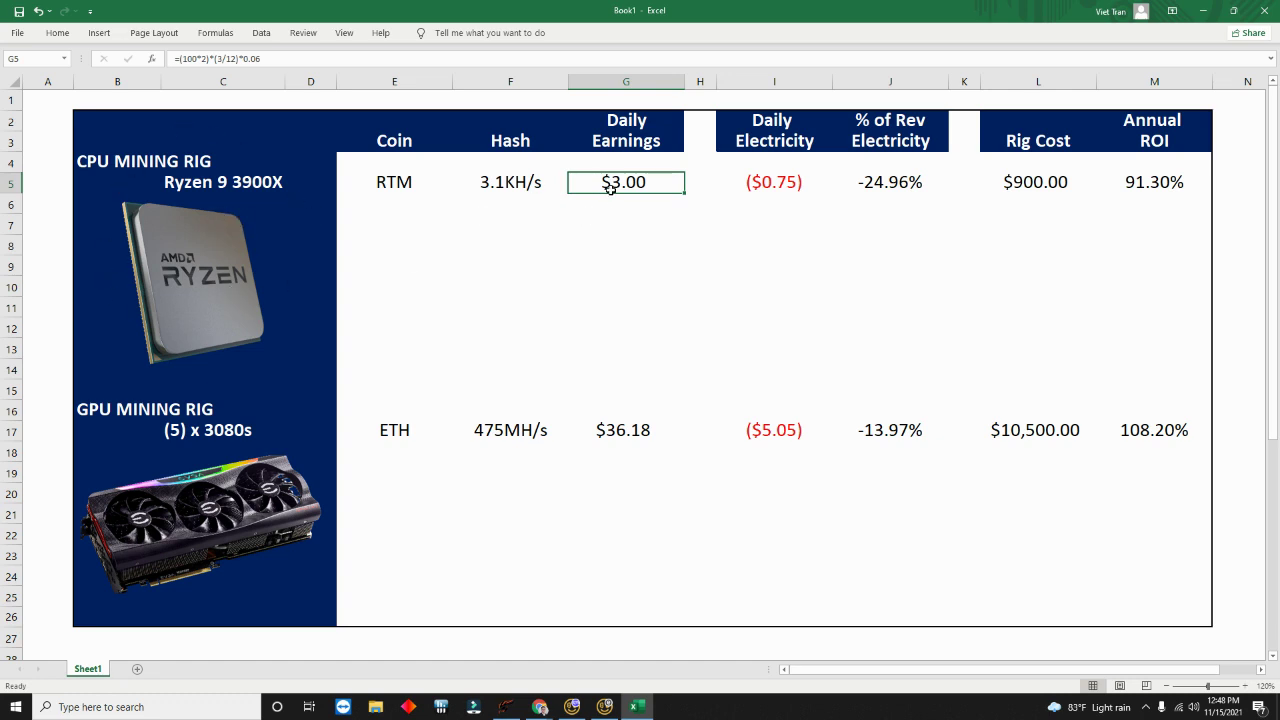
Inspect the CPU rig's daily electricity formula and its electricity share of revenue against daily earnings.
left_click(738, 189)
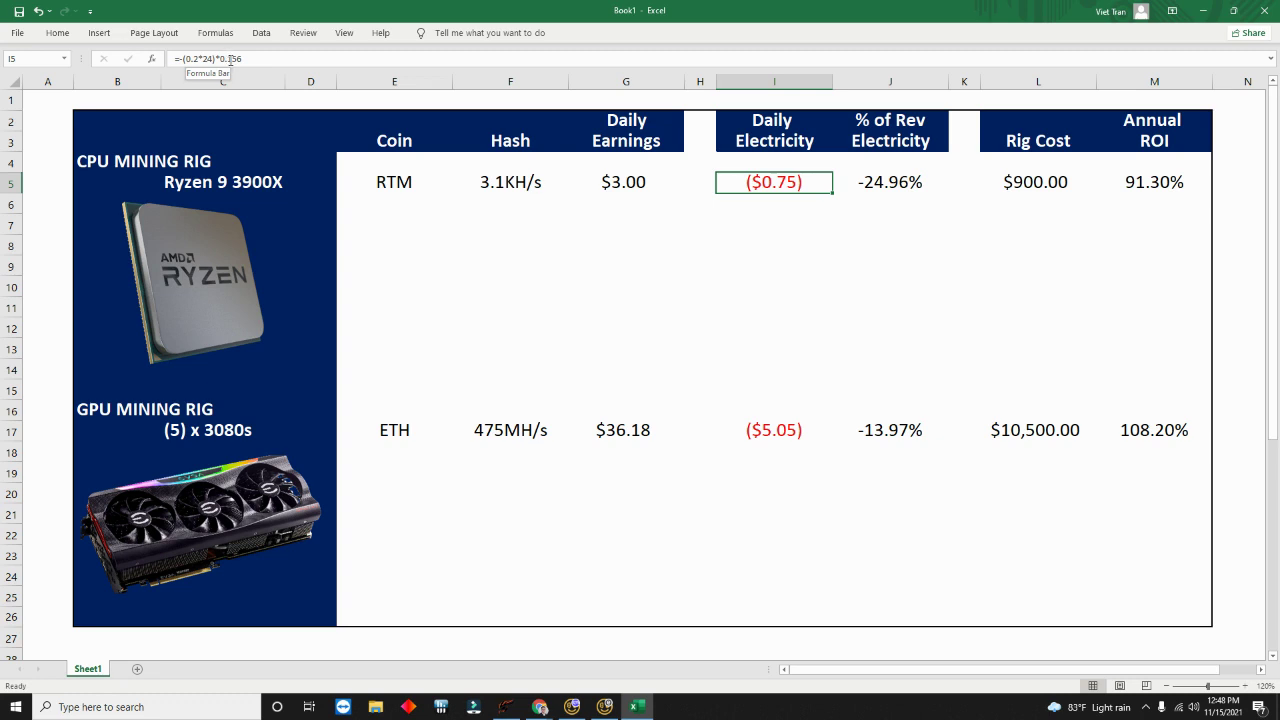
left_click(778, 270)
left_click(785, 190)
left_click(797, 218)
left_click(862, 187)
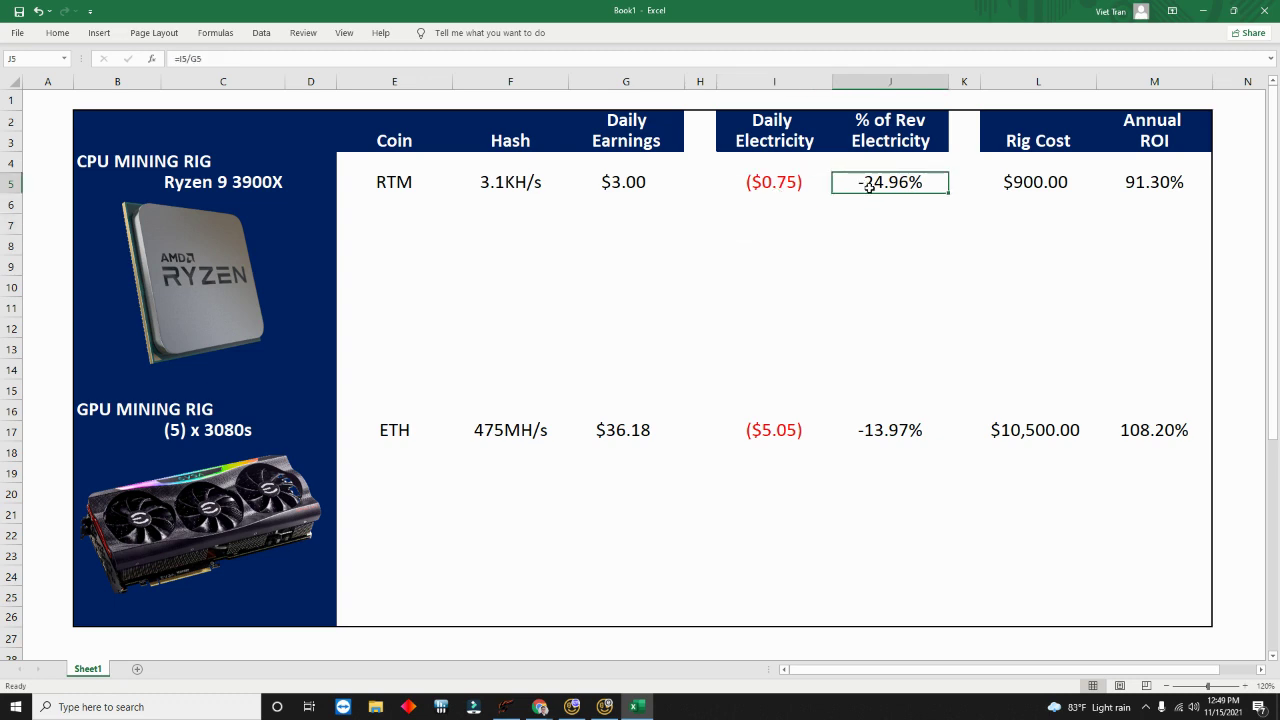
left_click(605, 177)
Examine how the CPU rig's cost is made up, next to its annual ROI.
left_click(1134, 182)
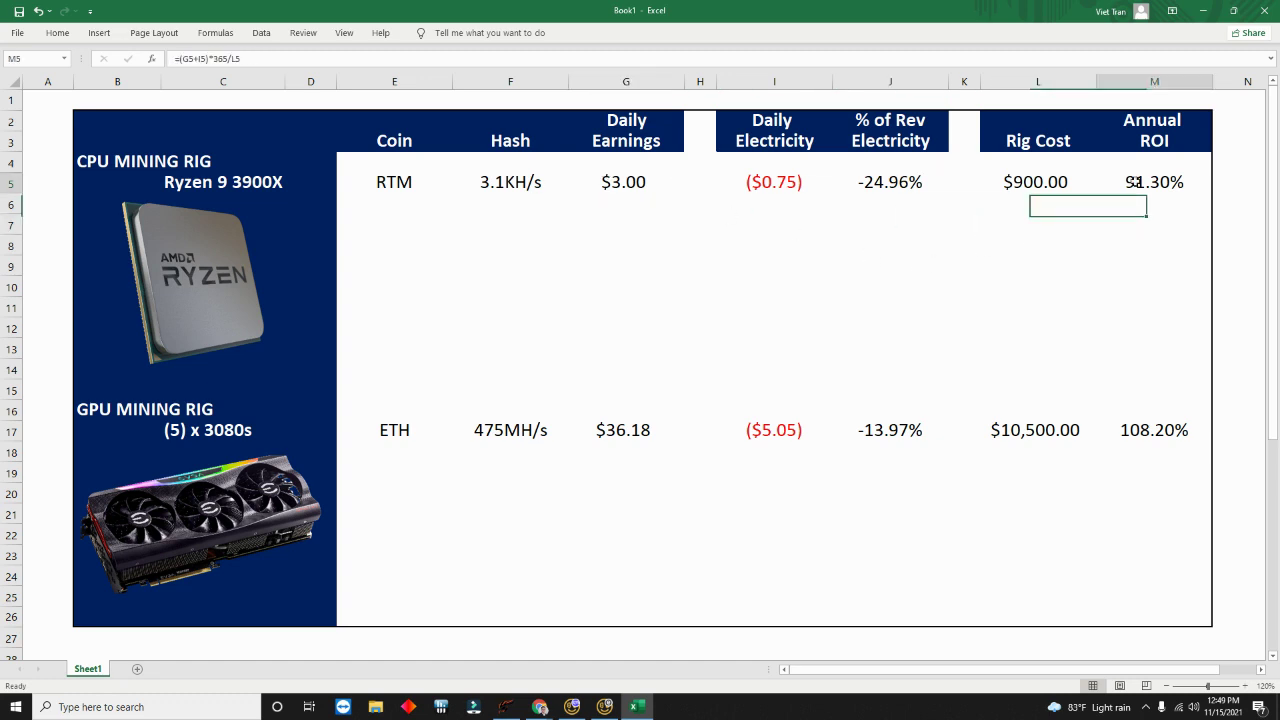
left_click(1048, 188)
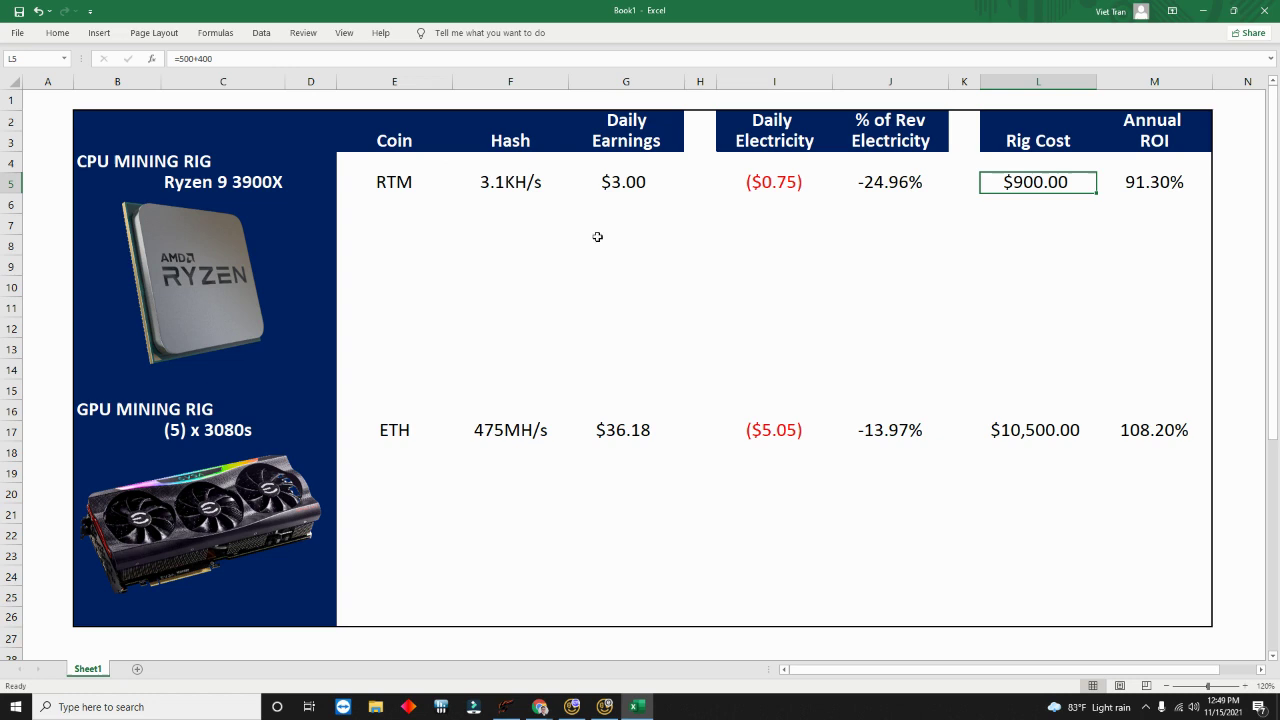
left_click(1046, 210)
left_click(1052, 180)
left_click(1034, 206)
Trace the cells used in the CPU rig's annual ROI formula, leaving the formula as it is.
left_click(1148, 186)
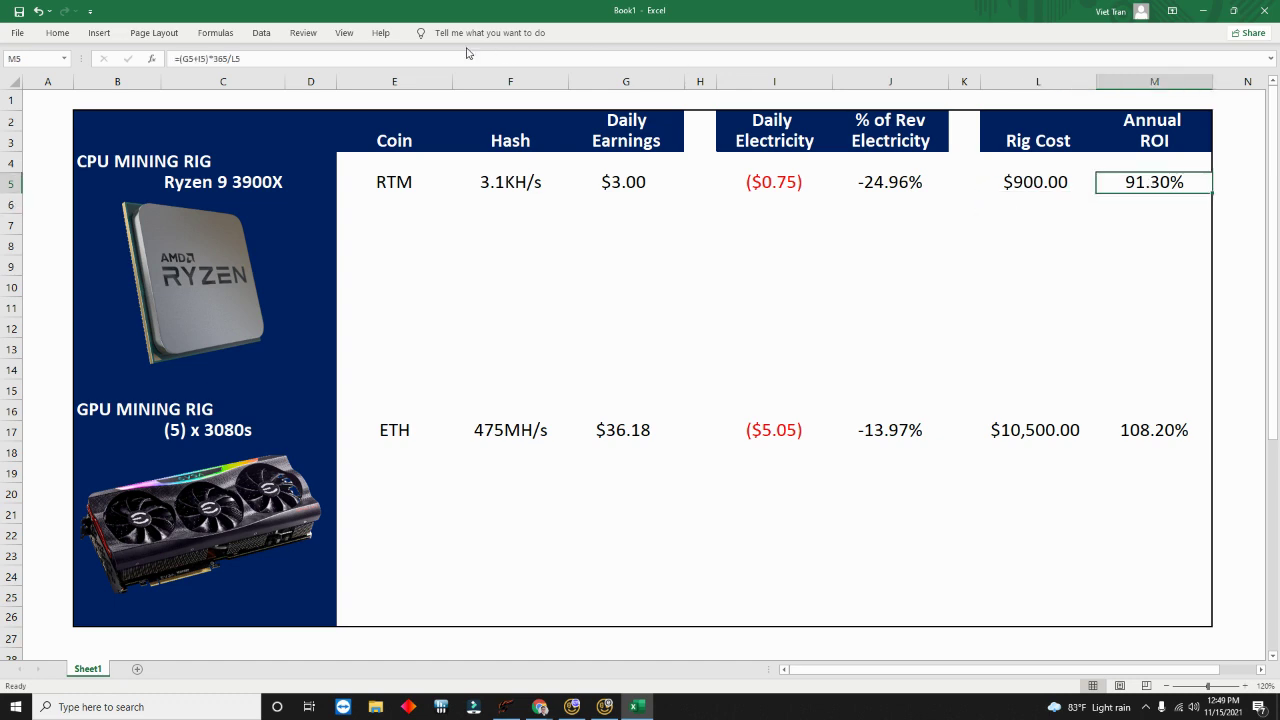
left_click(200, 59)
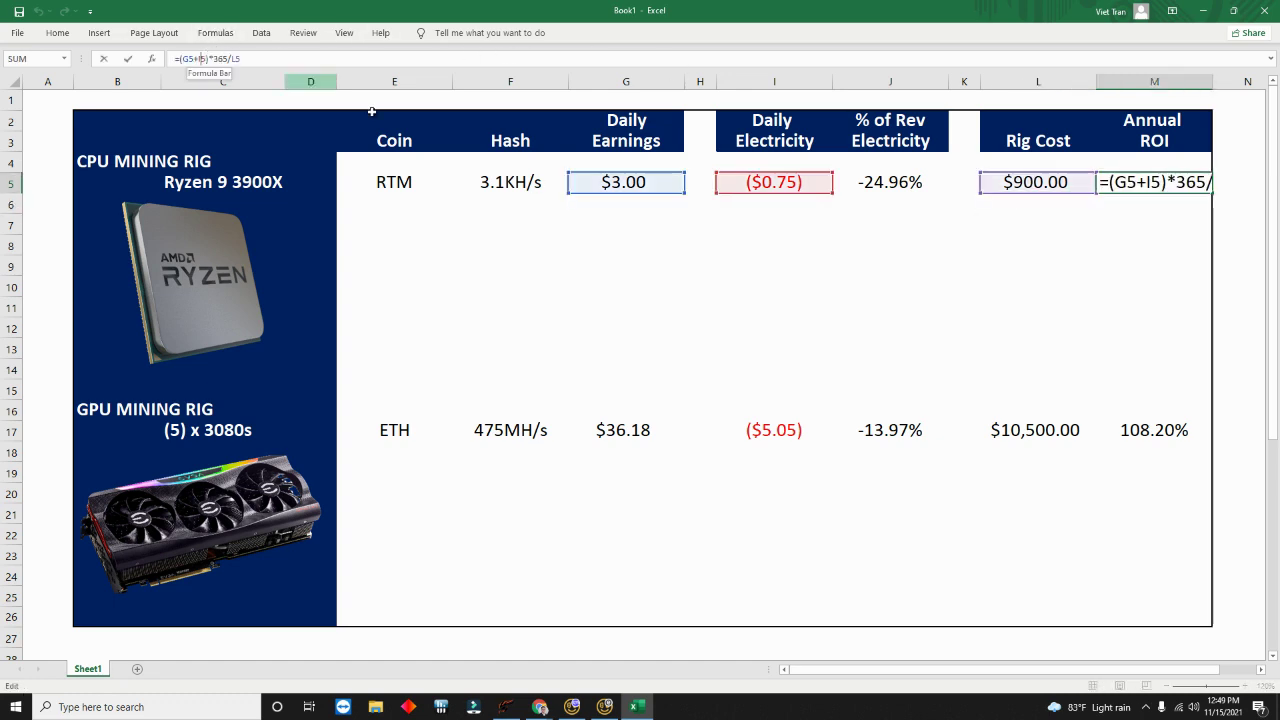
left_click(250, 59)
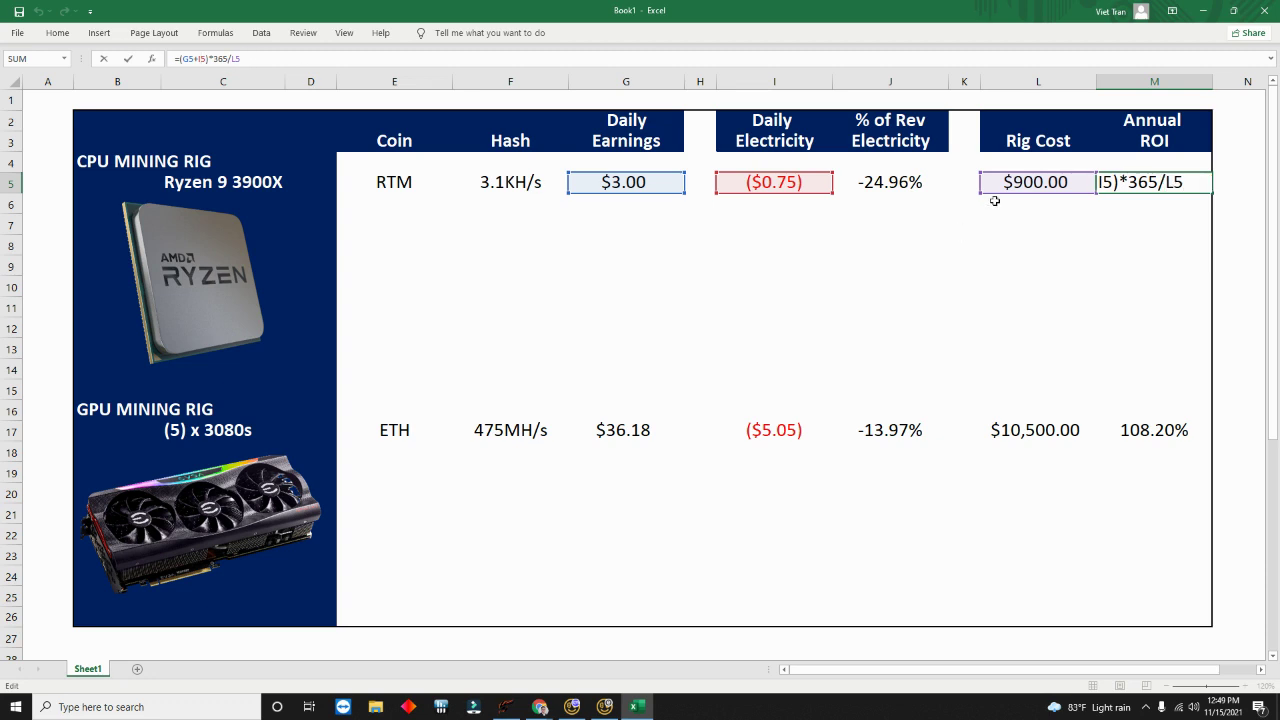
left_click(1060, 244)
left_click(1144, 150)
left_click(1148, 182)
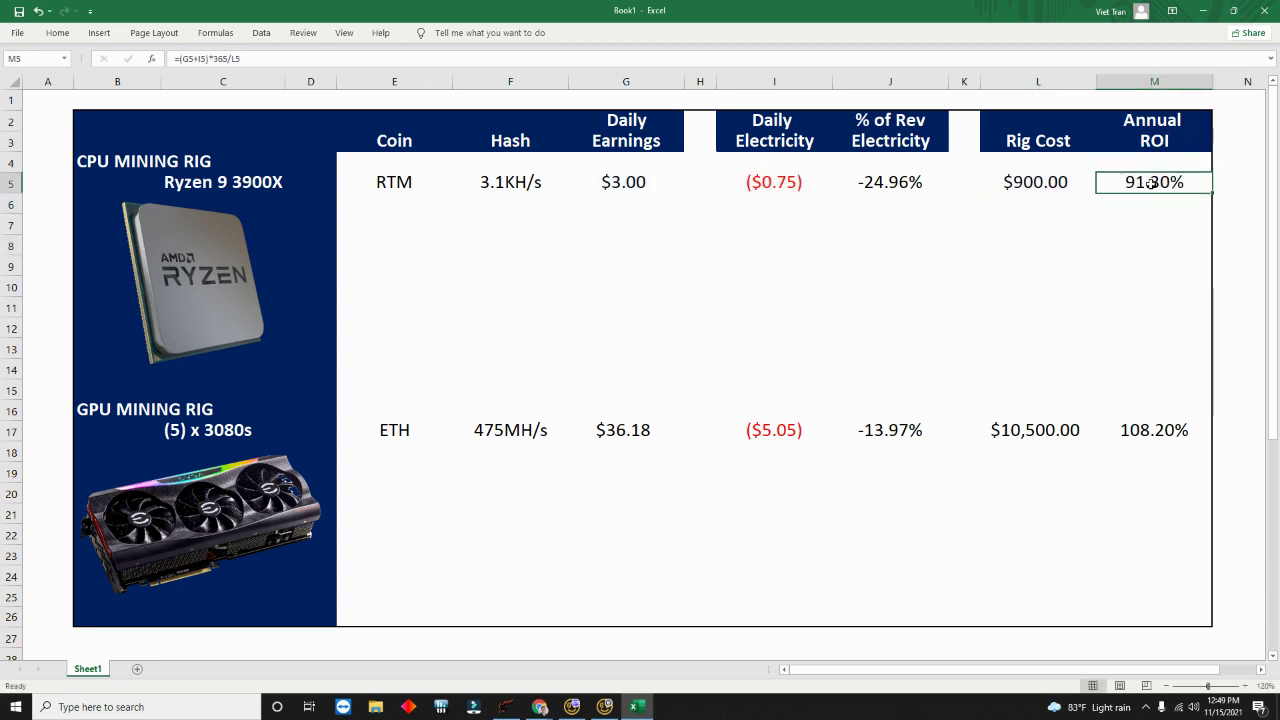
left_click(1138, 209)
left_click(1145, 183)
scroll(560, 470, "down", 1)
scroll(467, 502, "up", 1)
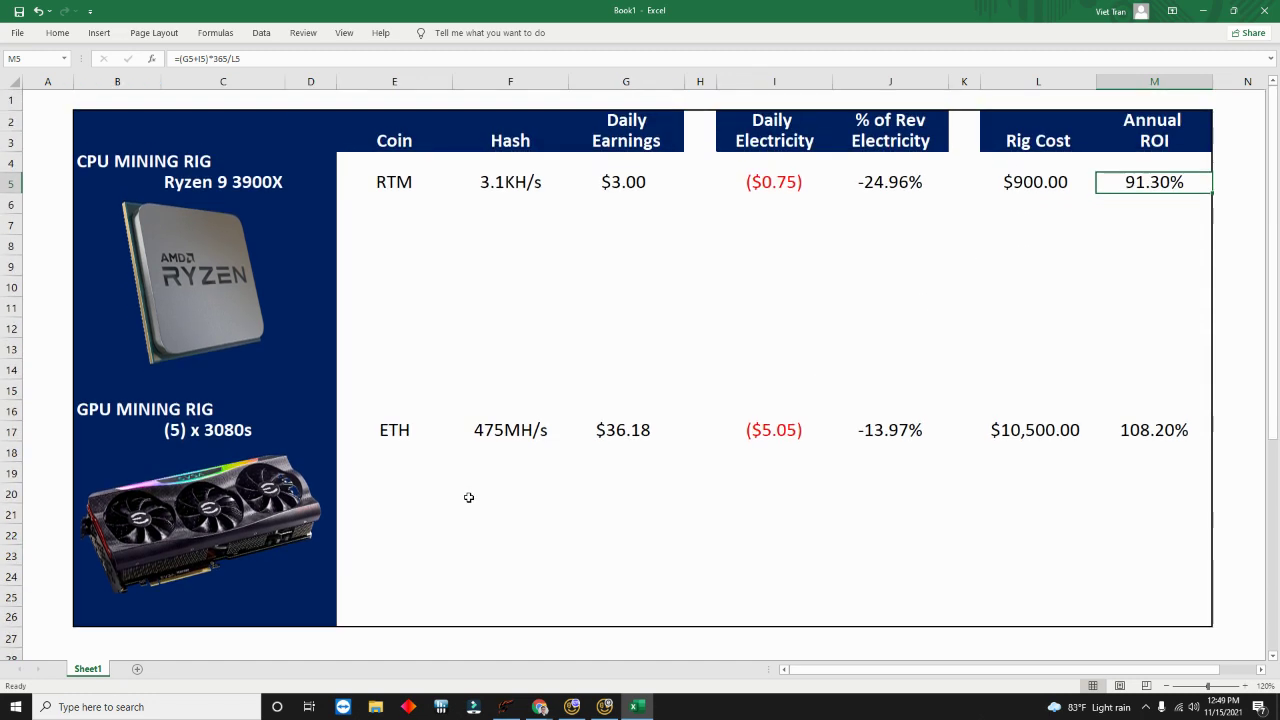
Check the 5x3080s rig's speed and local profitability on the NiceHash rigs page, maximized at 125% zoom, and minimize it.
left_click(500, 430)
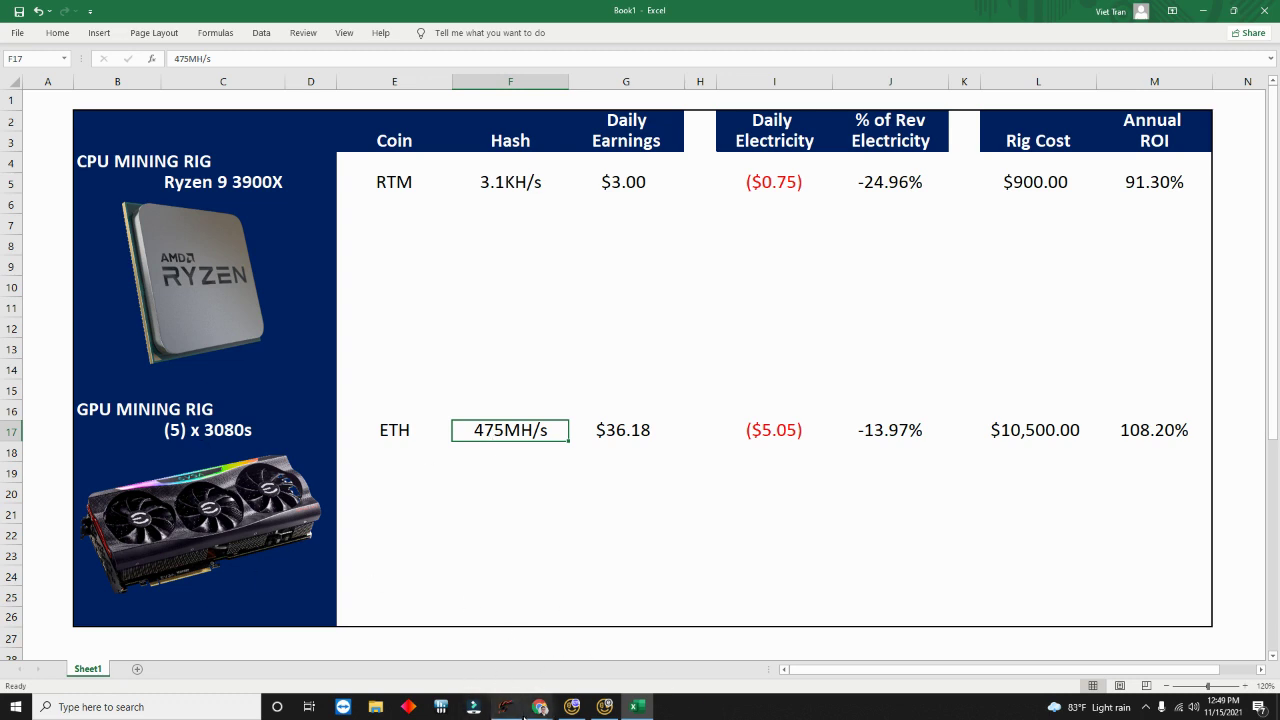
left_click(540, 706)
left_click(470, 655)
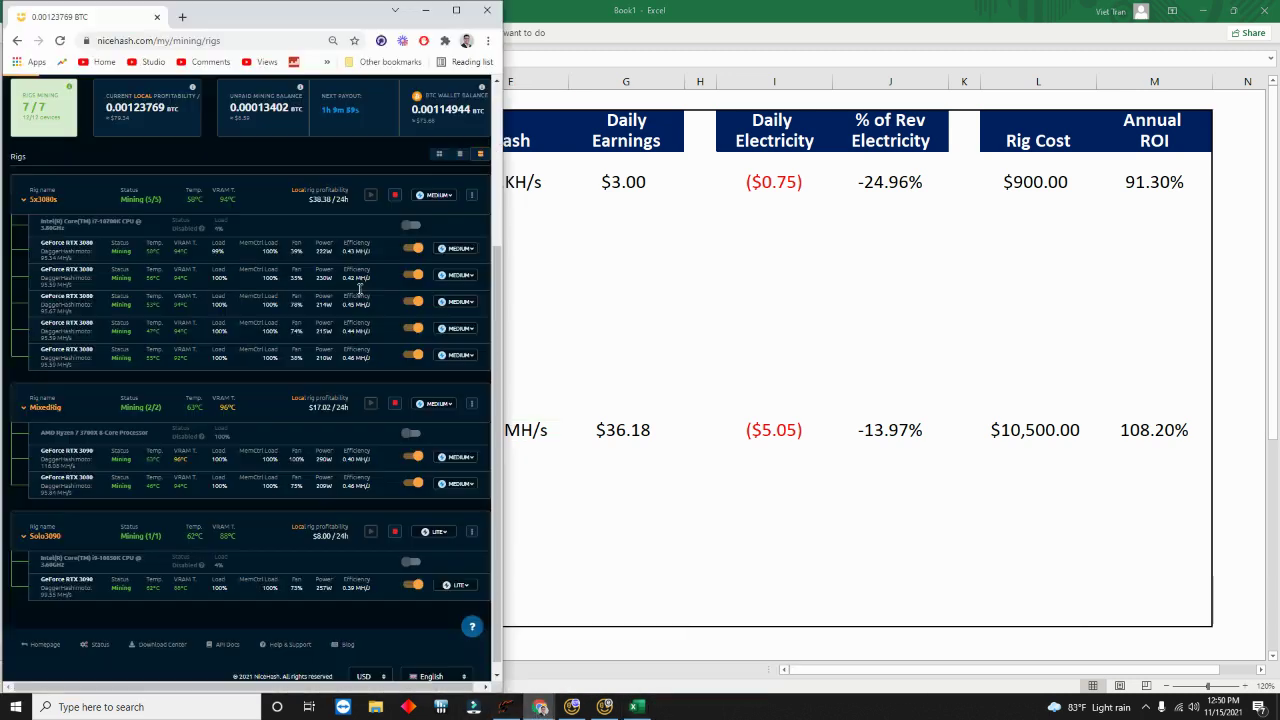
left_click(455, 10)
left_click(1265, 35)
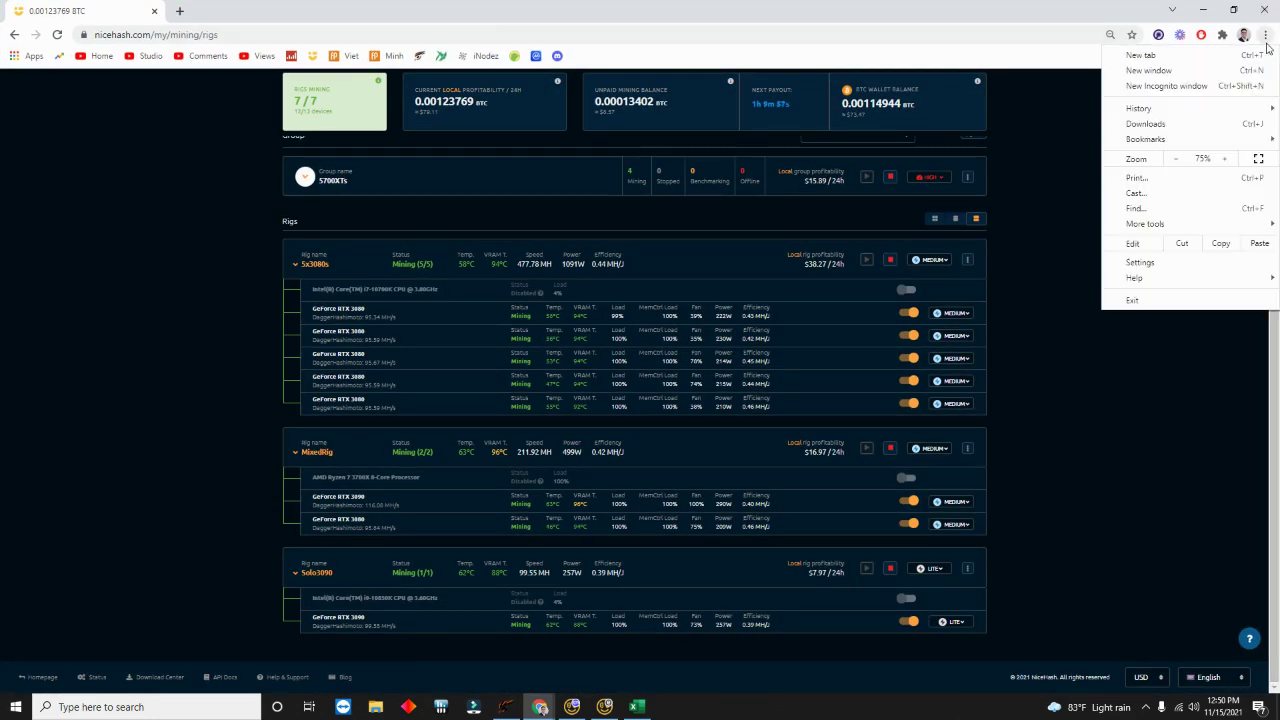
left_click(1228, 159)
left_click(1228, 159)
left_click(1228, 159)
left_click(1228, 159)
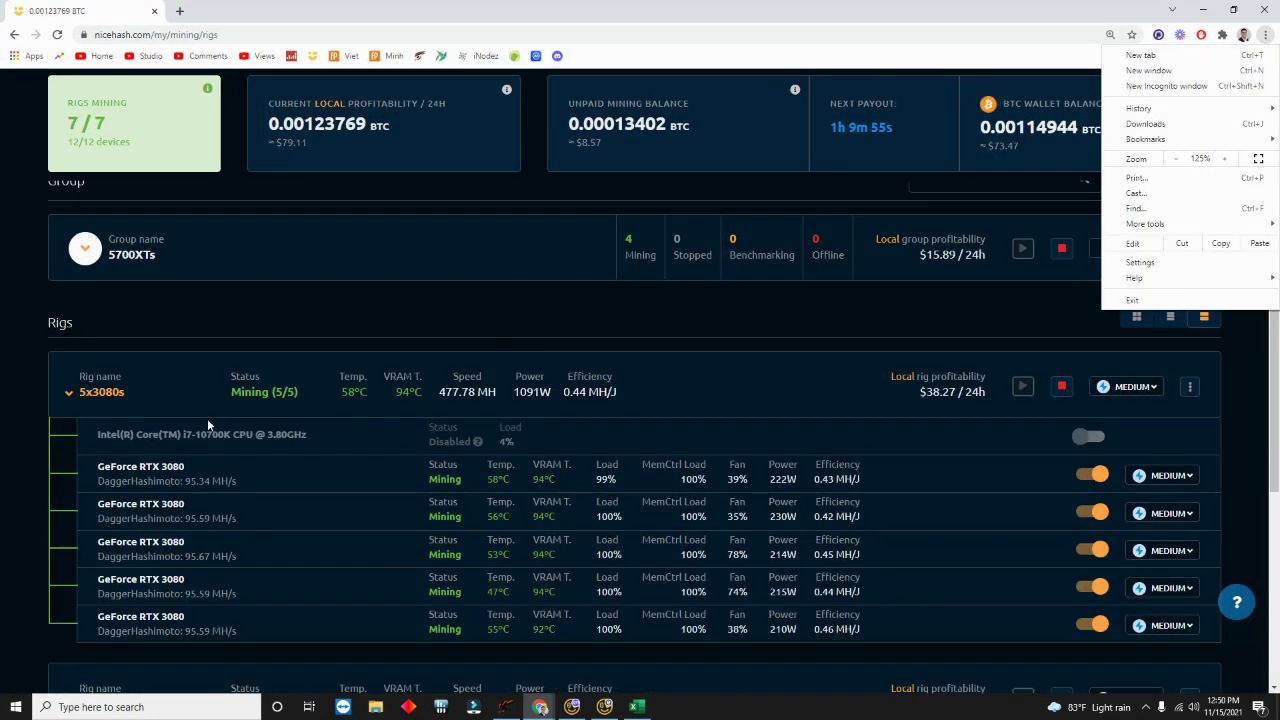
left_click(29, 434)
scroll(358, 323, "down", 1)
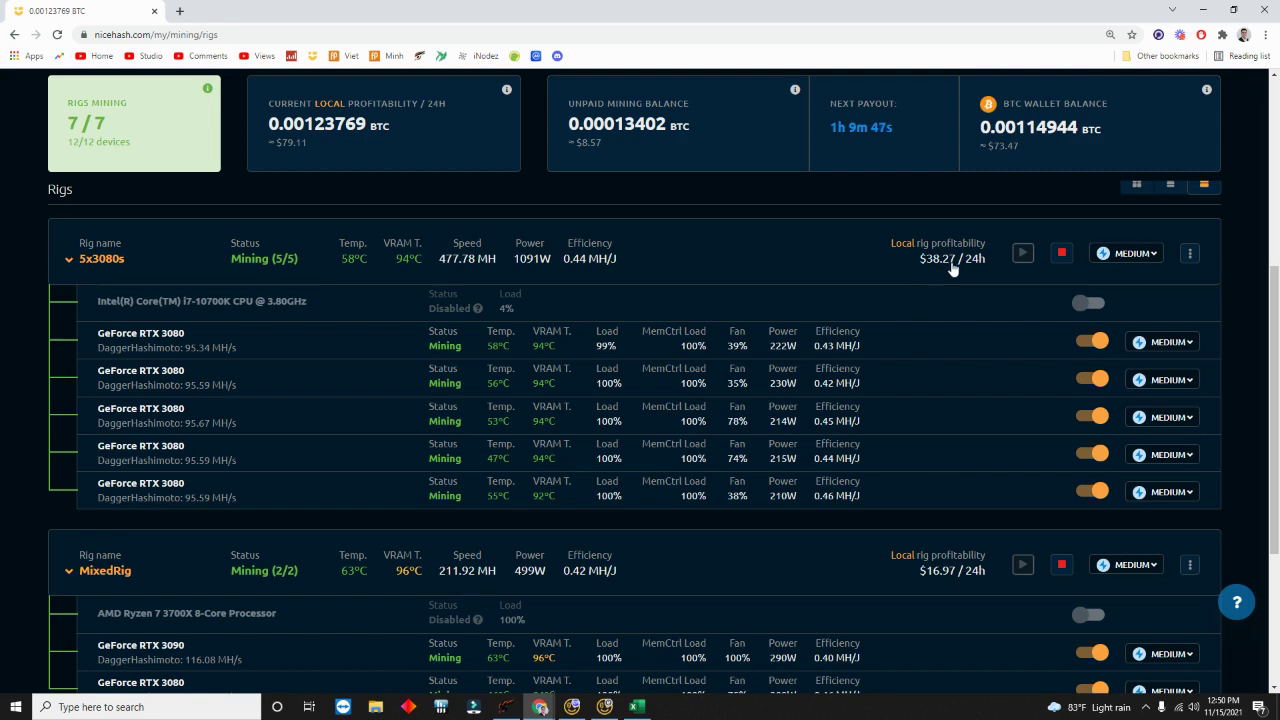
left_click(1203, 9)
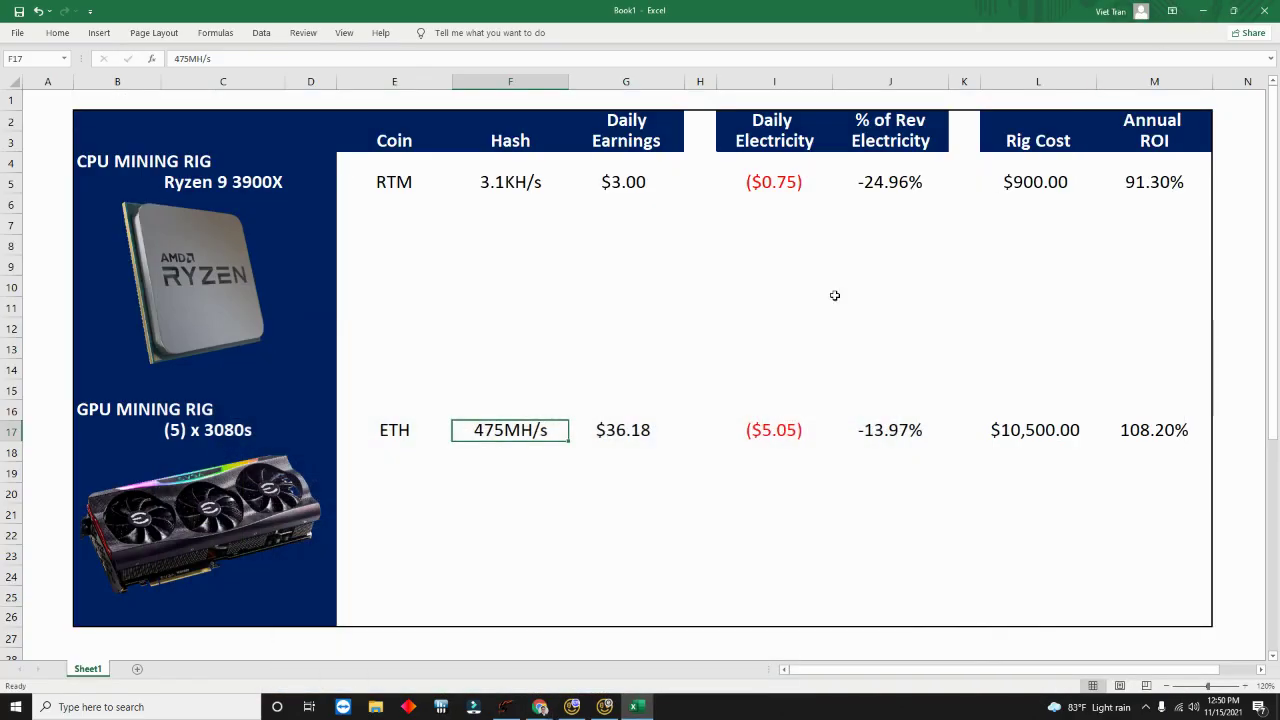
Set the GPU rig's daily earnings to 38.24.
left_click(612, 432)
type("38.24")
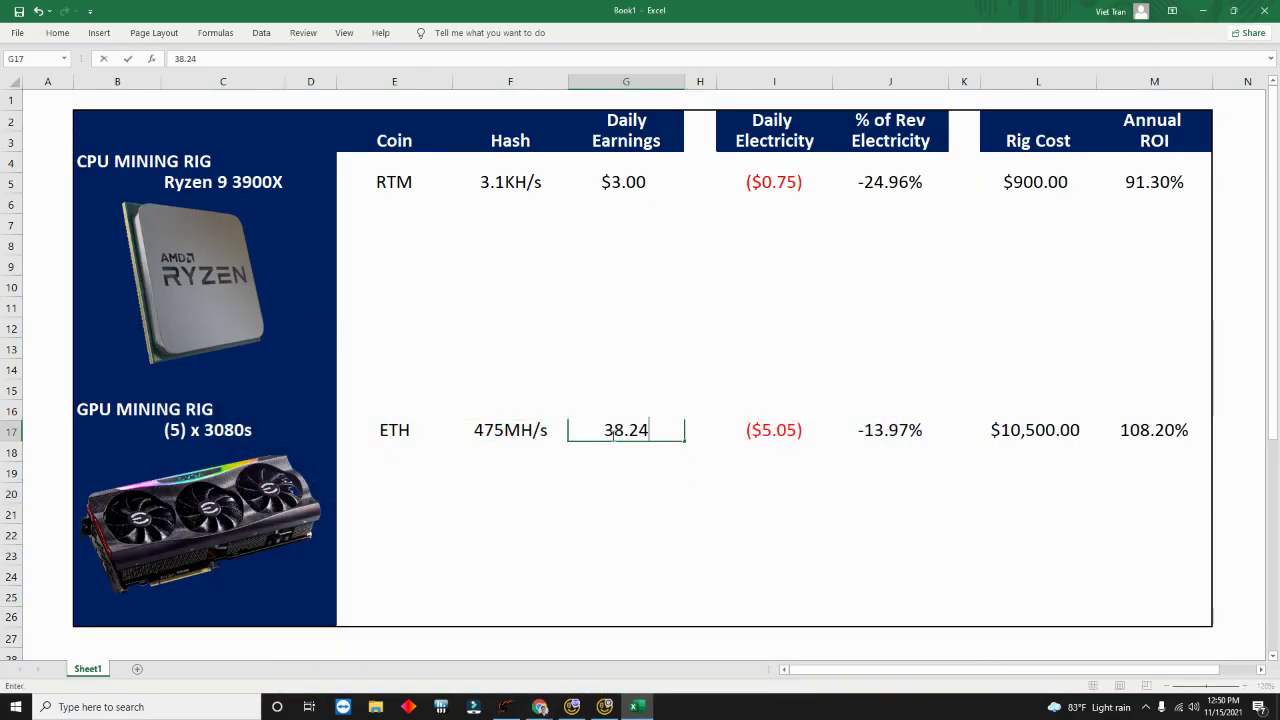
key("Return")
Recheck the 5x3080s rig's profitability in NiceHash and set the GPU rig's daily earnings to 38.27.
mouse_move(540, 706)
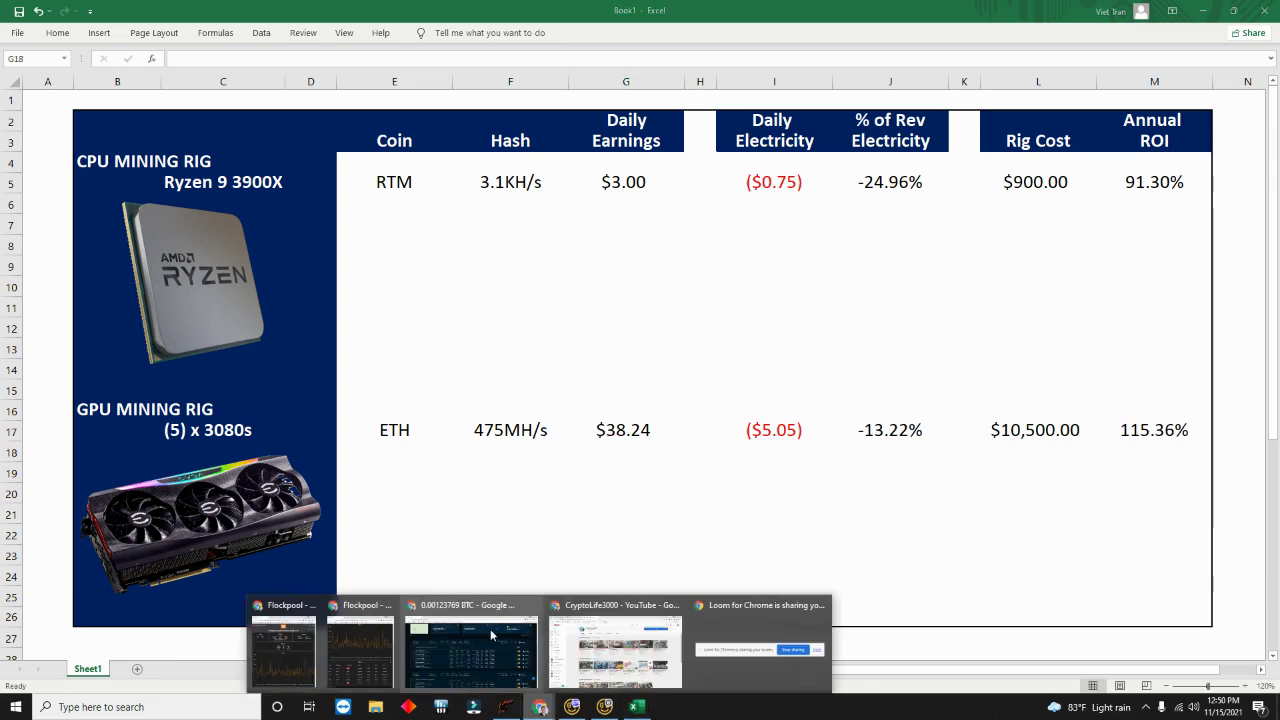
left_click(504, 658)
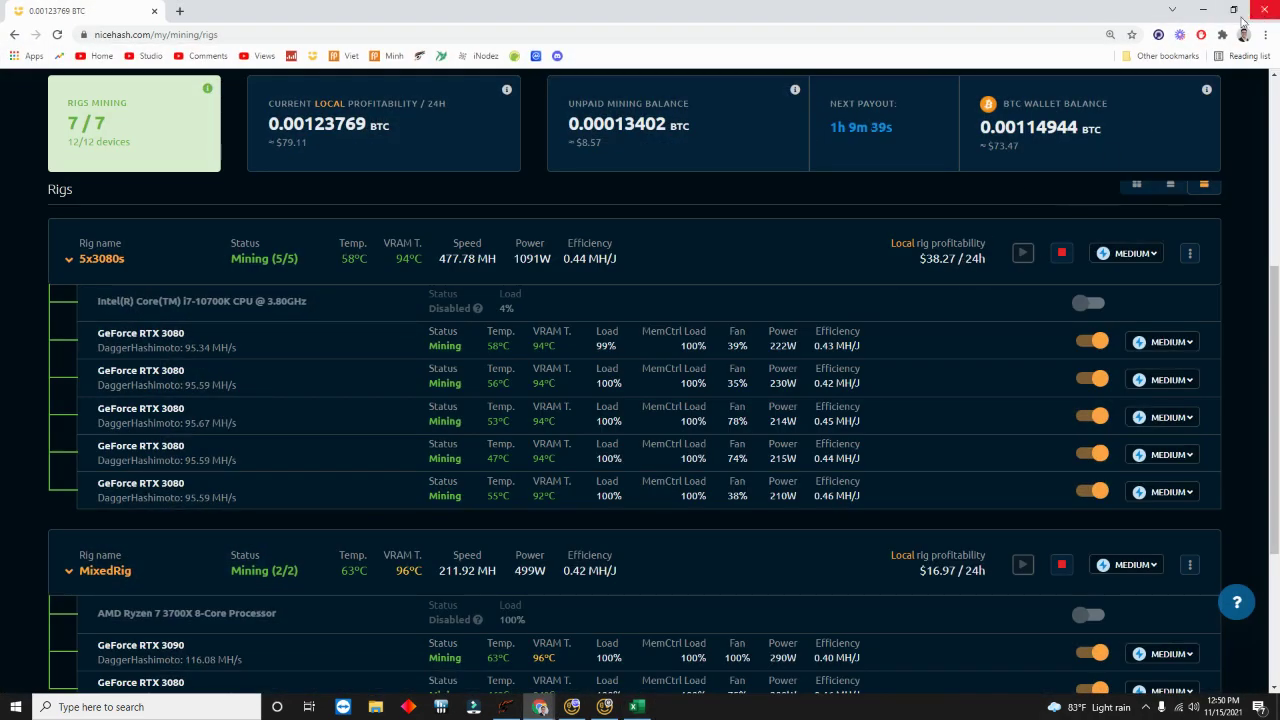
left_click(1203, 8)
left_click(645, 428)
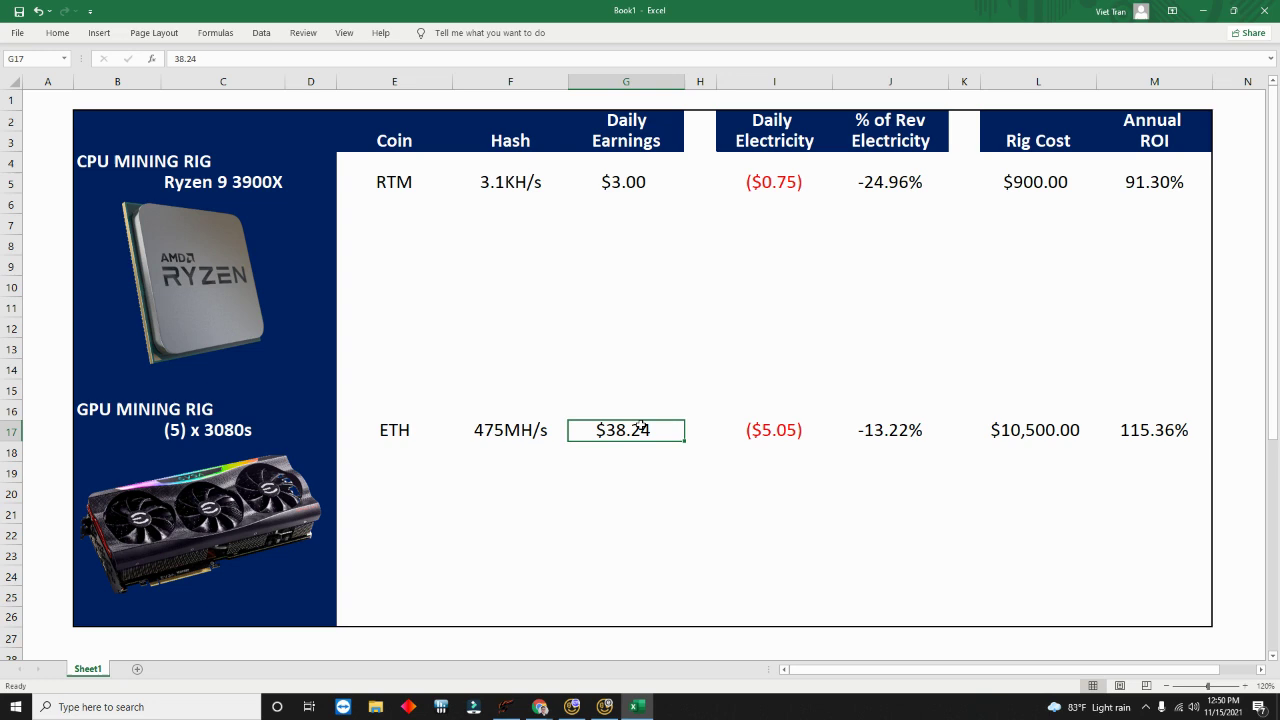
type("38.27")
key("Return")
Compare the two rigs' daily earnings and inspect the formula behind the GPU rig's daily electricity cost.
left_click(487, 430)
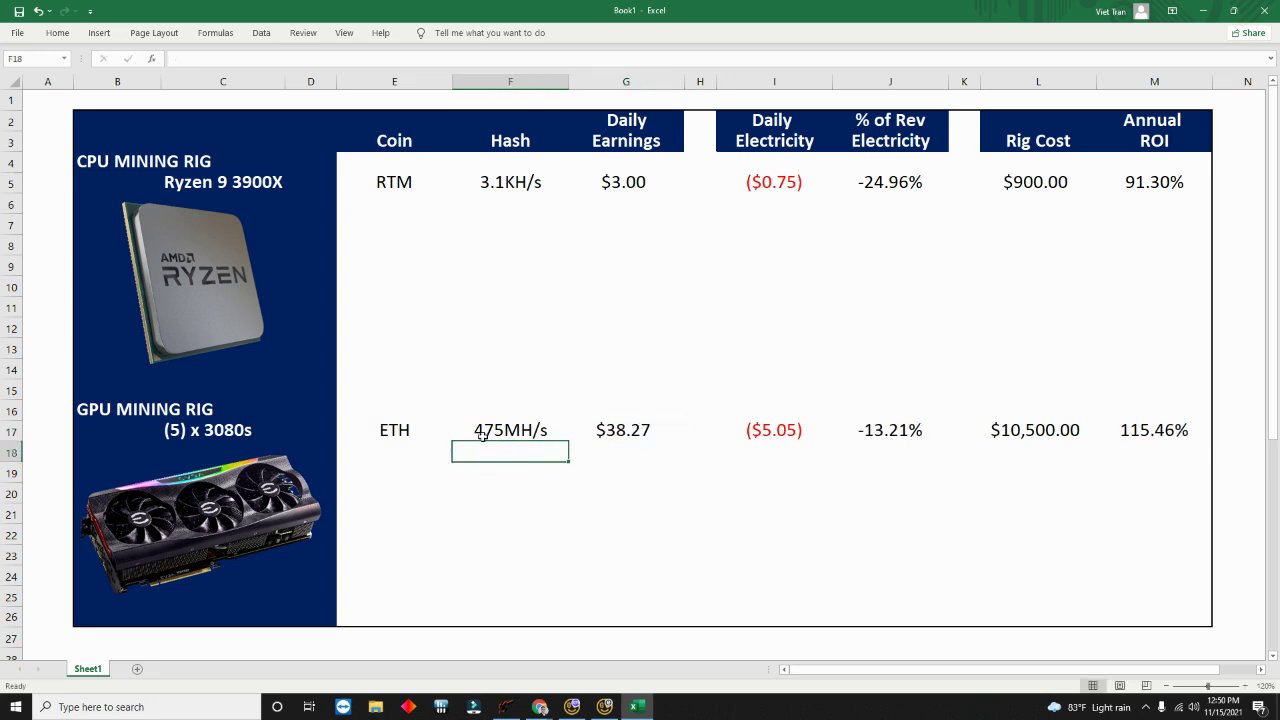
left_click(629, 185)
left_click(619, 428)
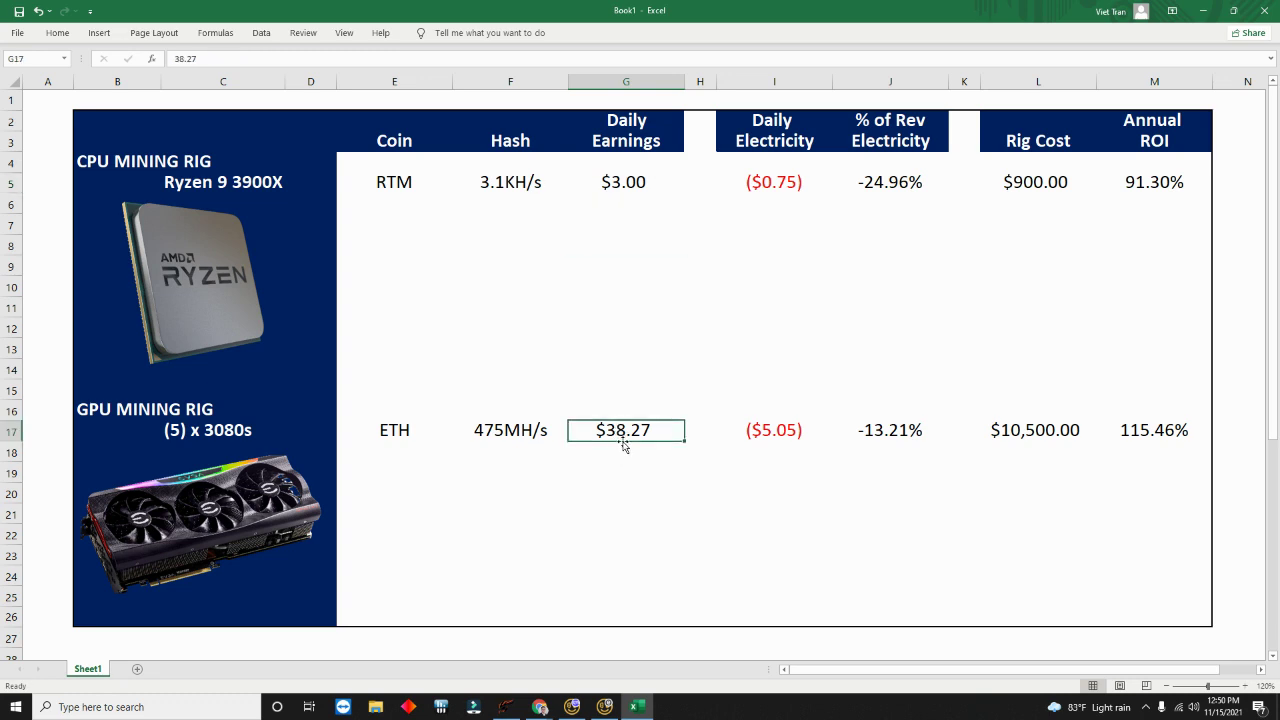
left_click(763, 433)
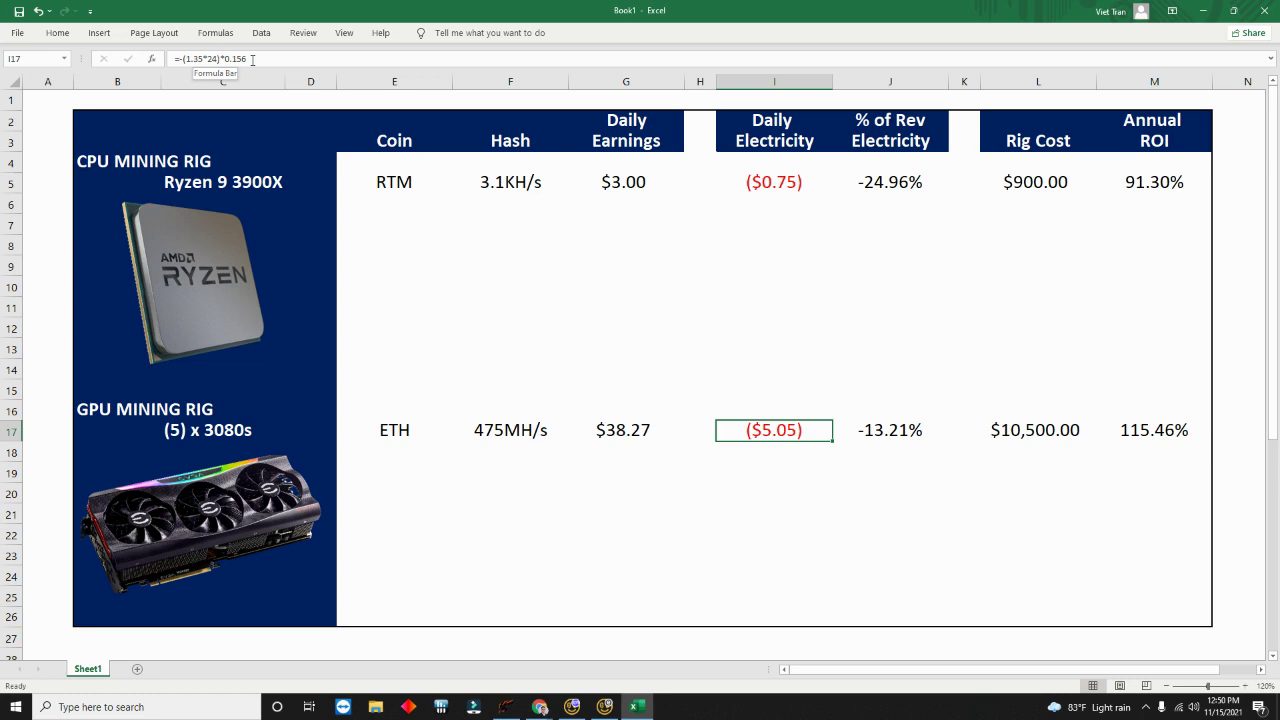
left_click(252, 59)
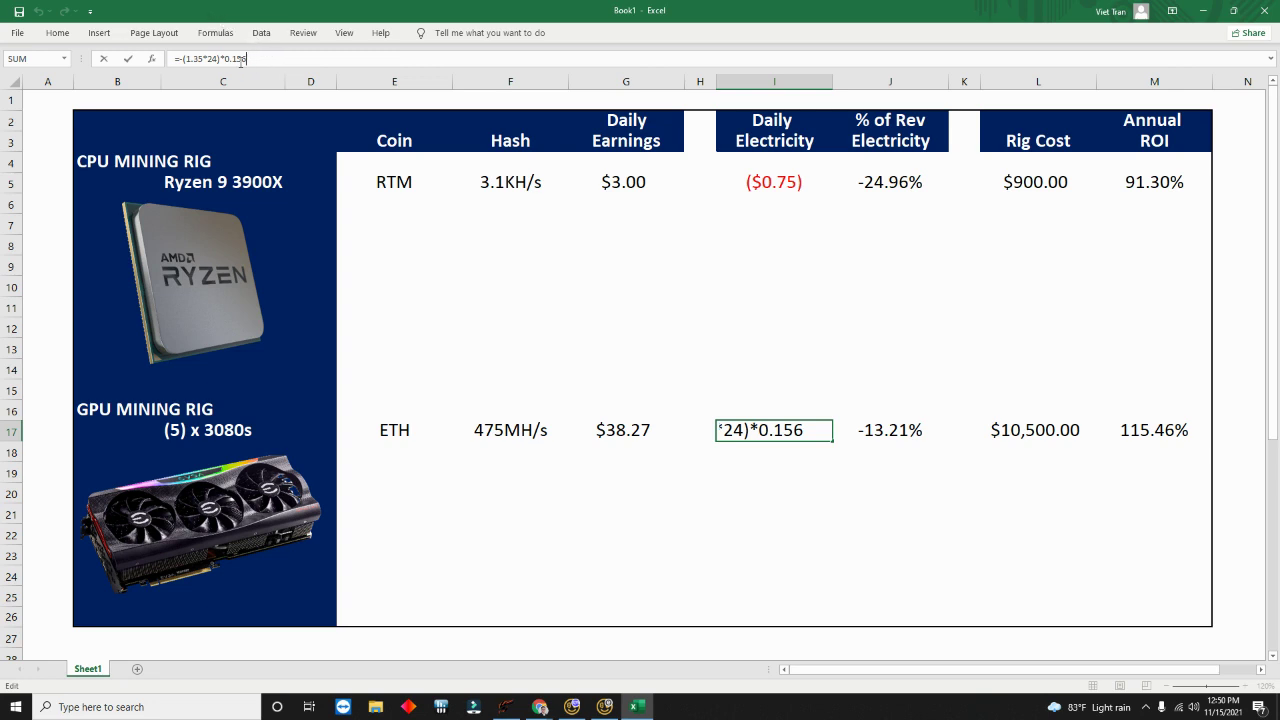
left_click(765, 582)
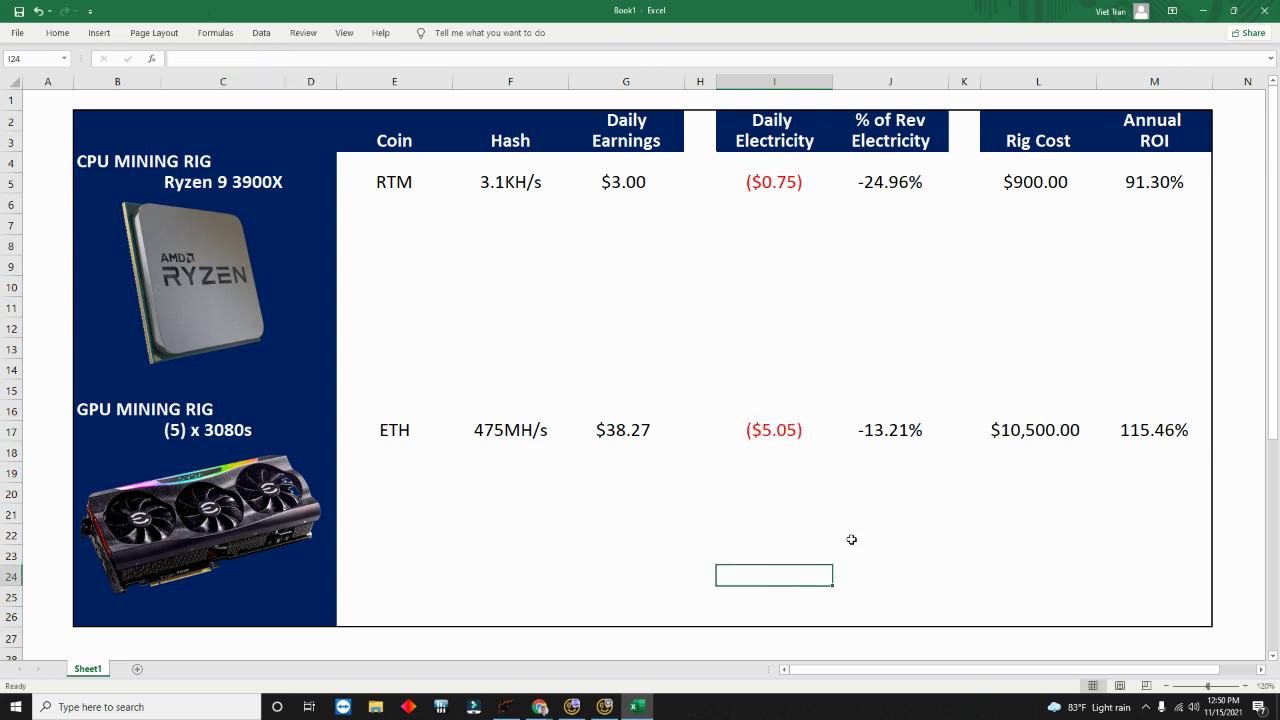
Compare the electricity share of revenue between the GPU rig and the CPU rig, along with the underlying earnings and electricity.
left_click(898, 432)
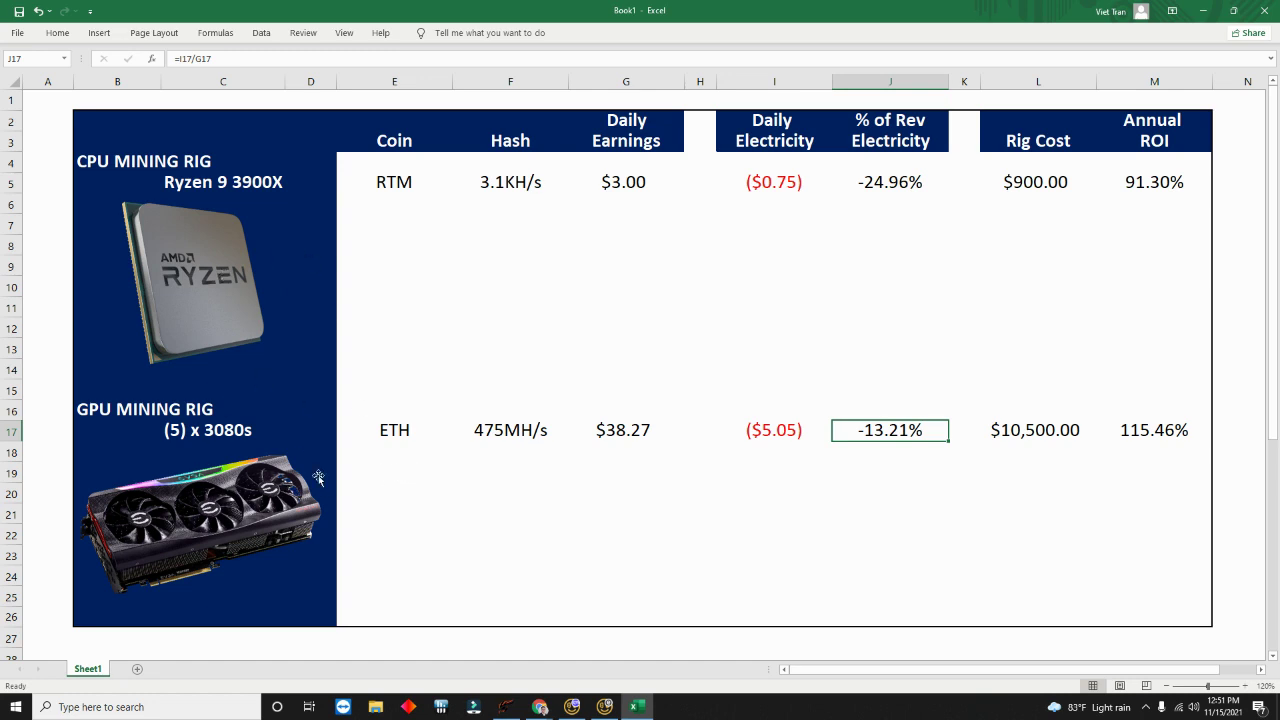
left_click(459, 463)
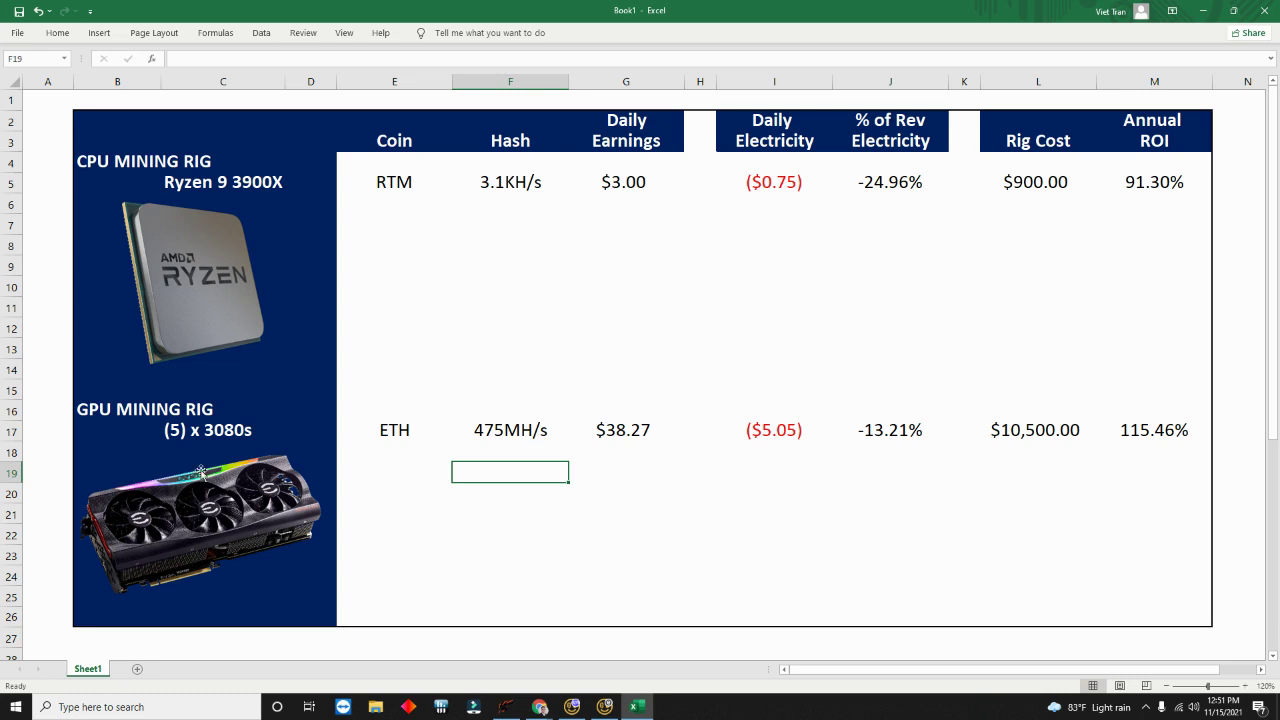
left_click(867, 433)
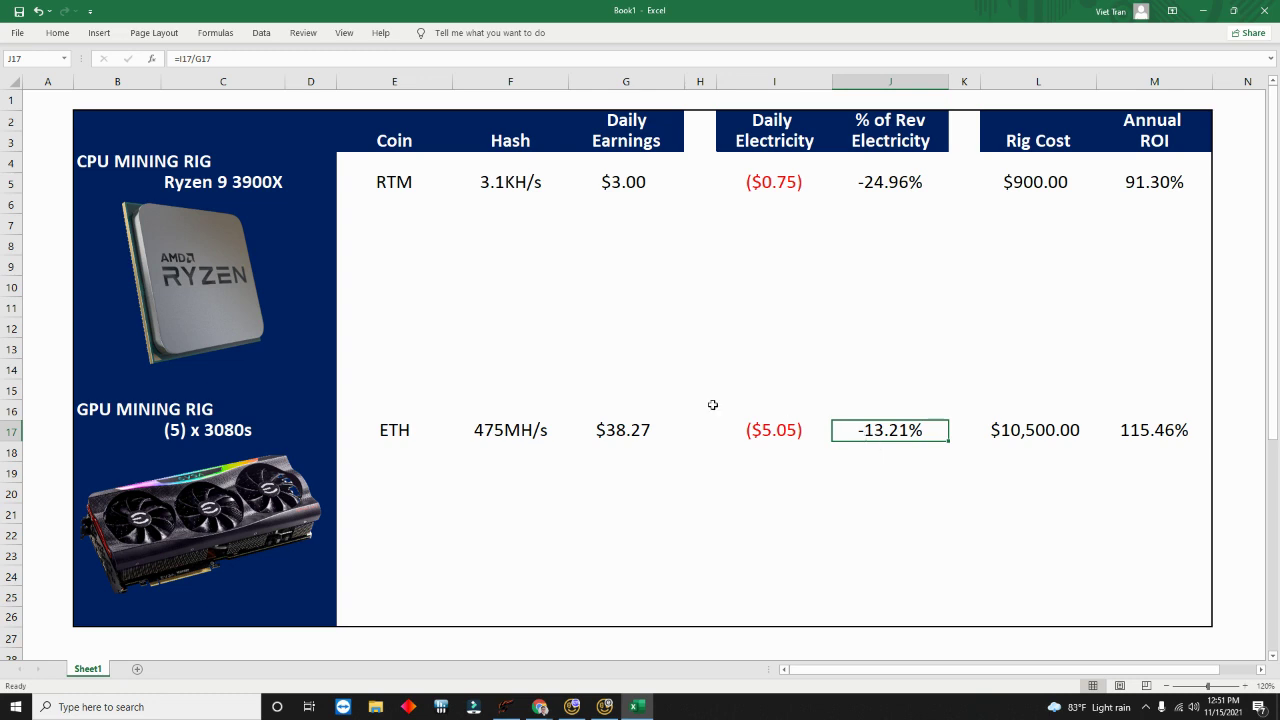
left_click(641, 424)
left_click(904, 171)
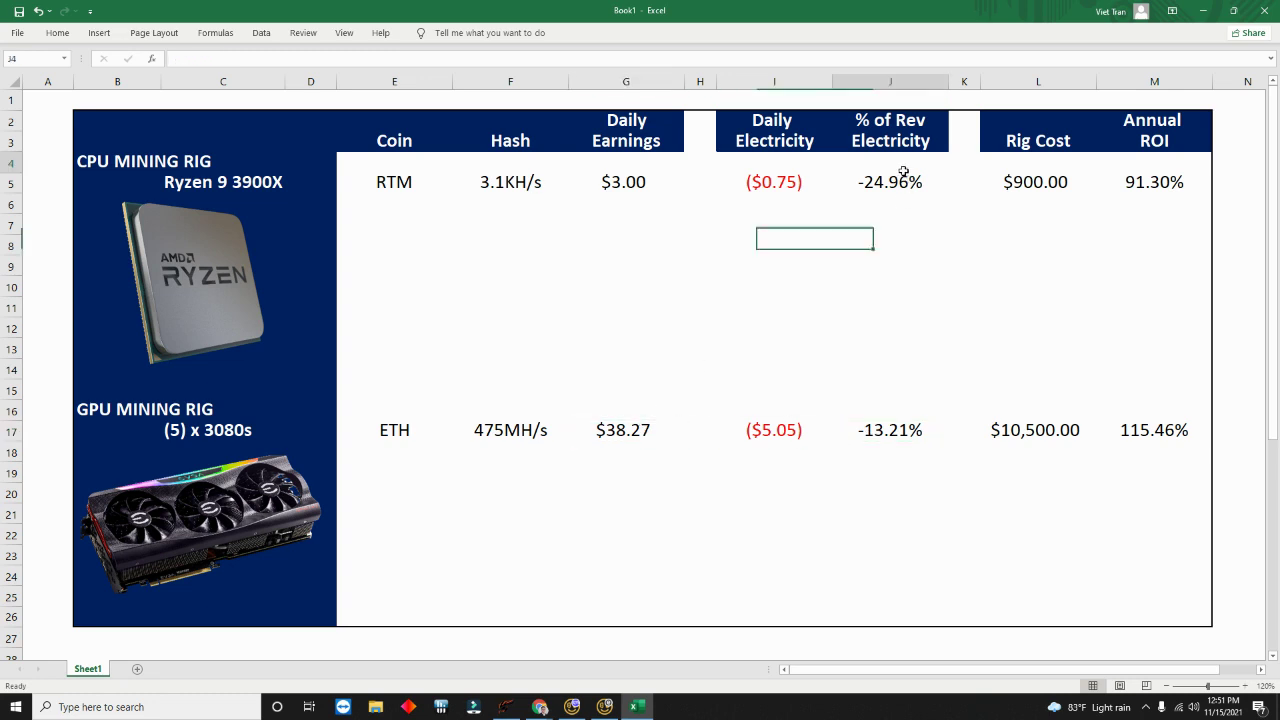
left_click(788, 178)
left_click(652, 168)
left_click(869, 366)
Inspect the GPU rig's cost formula and check its card price against StockX's 3080 Ti asking prices.
left_click(1010, 425)
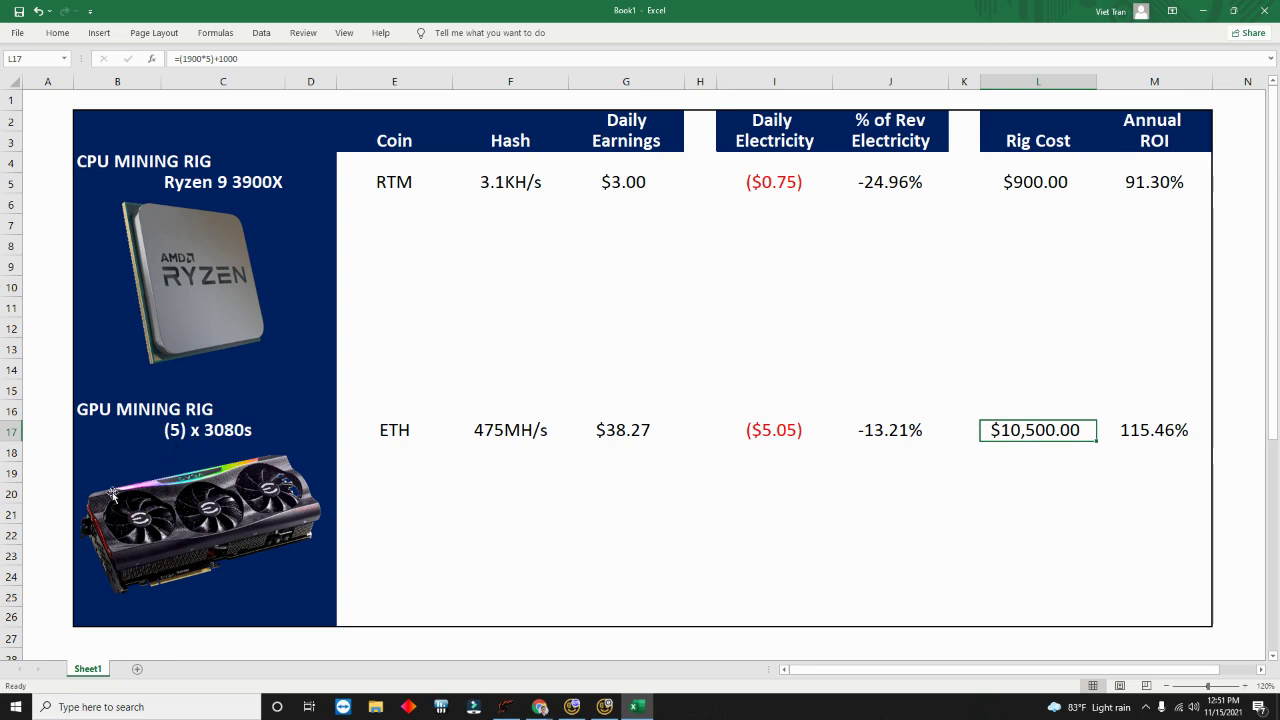
mouse_move(540, 706)
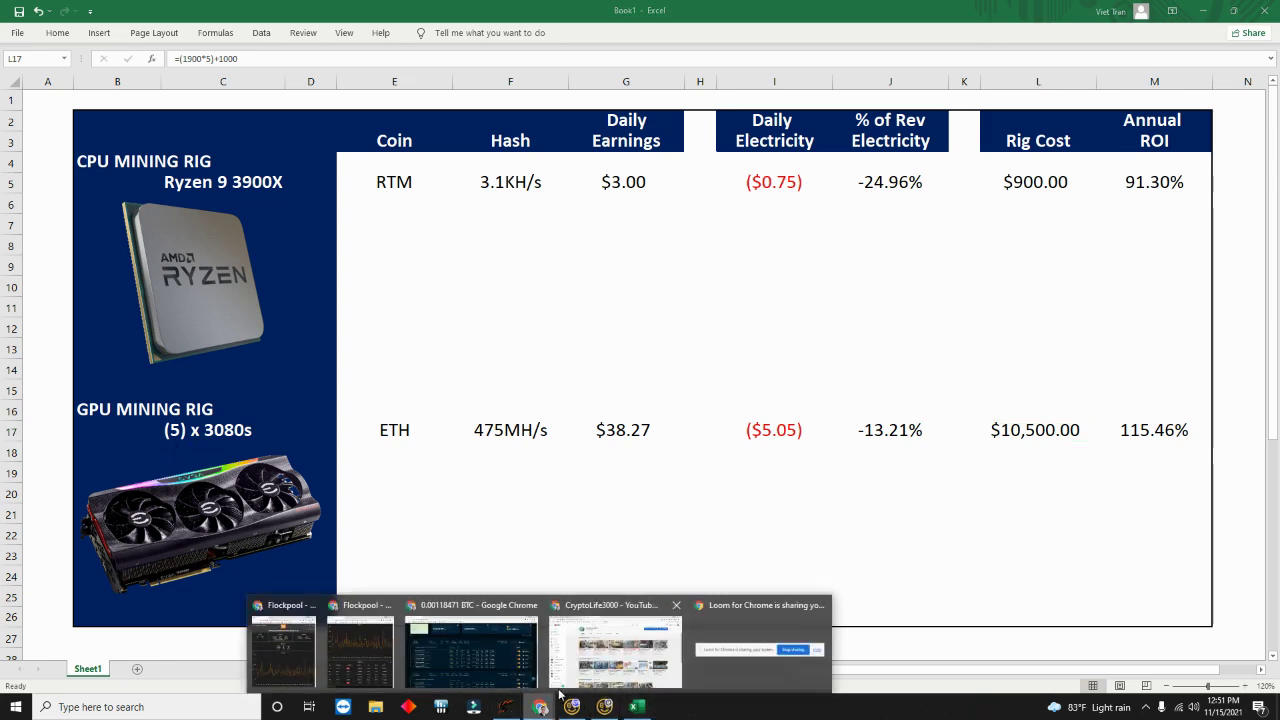
left_click(606, 662)
left_click(203, 11)
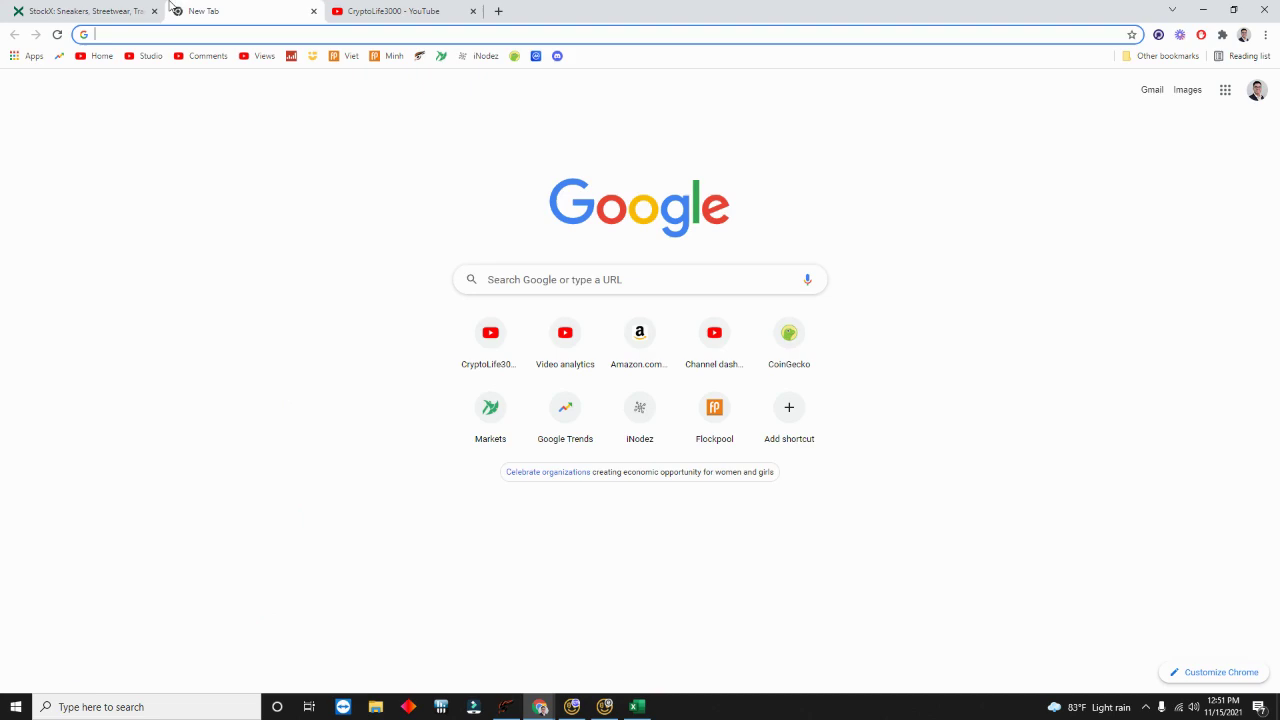
key("ctrl+1")
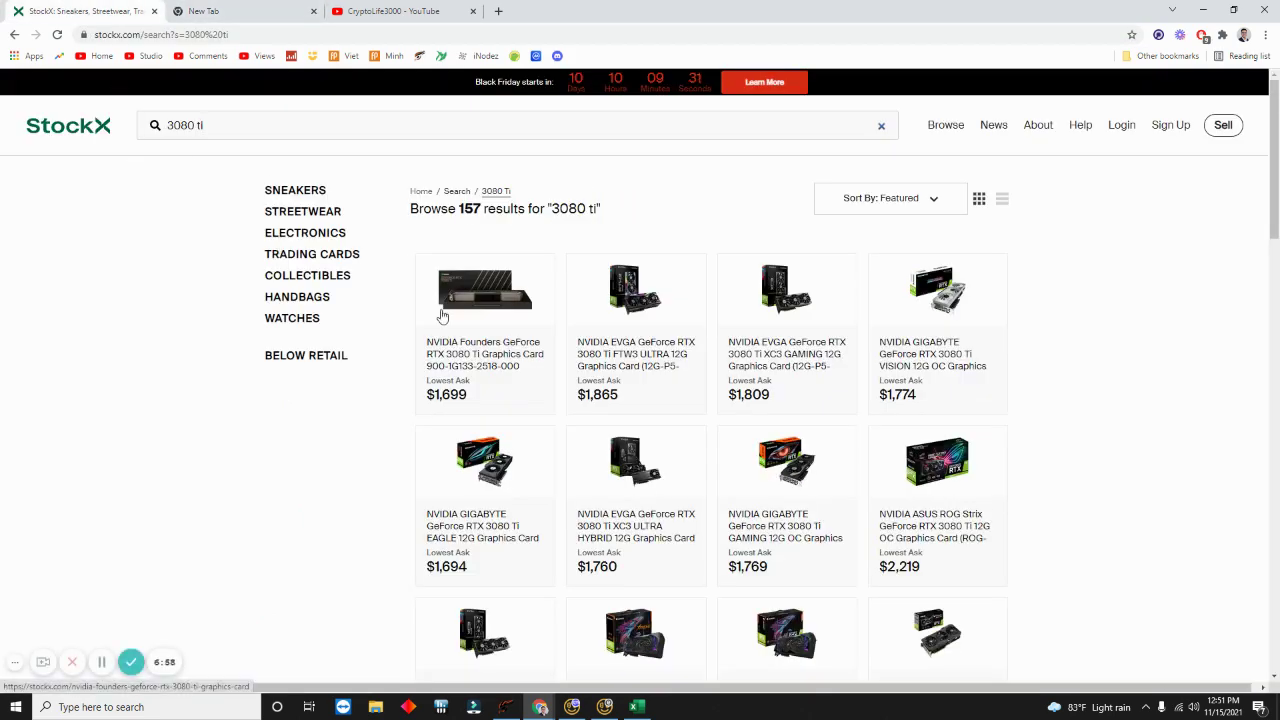
scroll(575, 420, "down", 7)
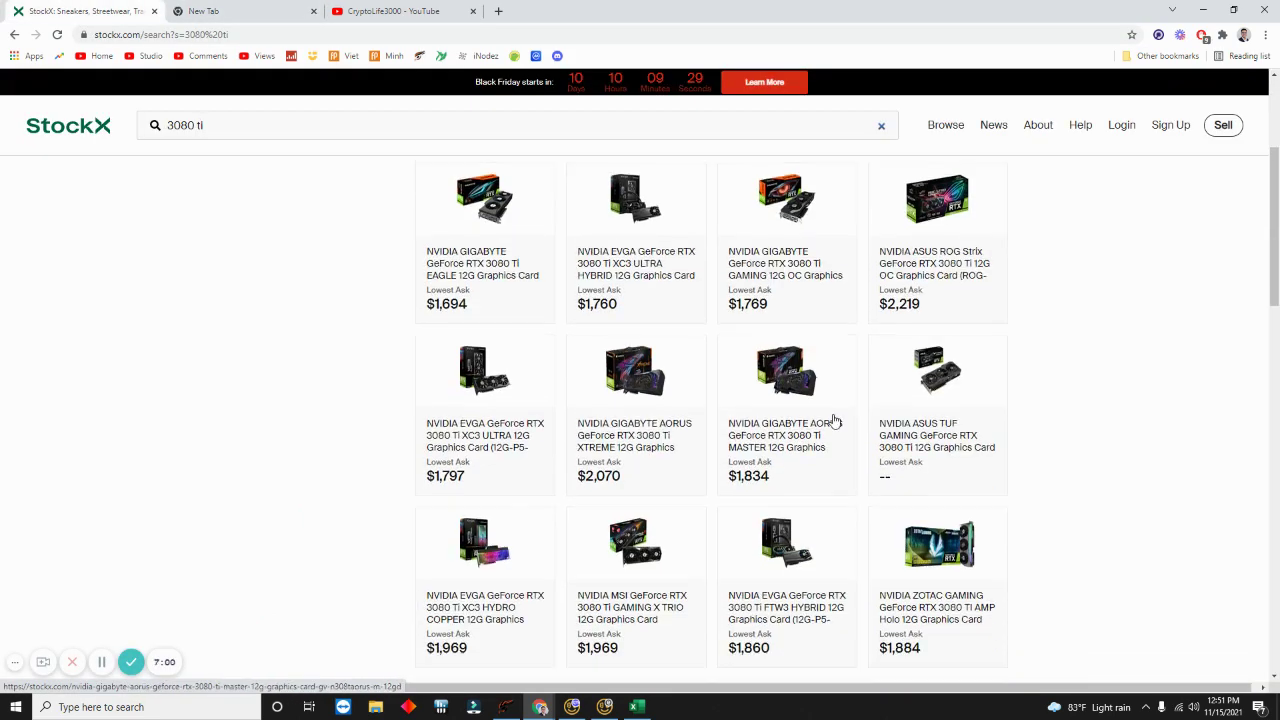
scroll(595, 437, "down", 8)
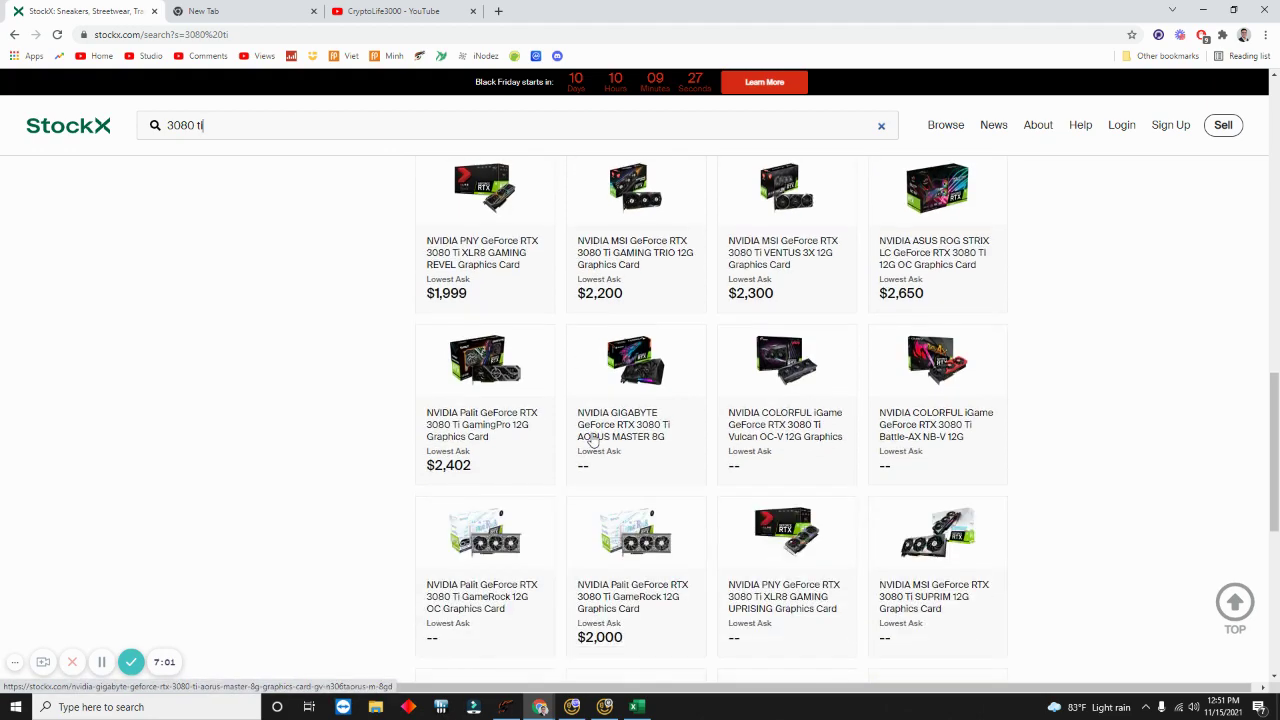
scroll(592, 442, "up", 8)
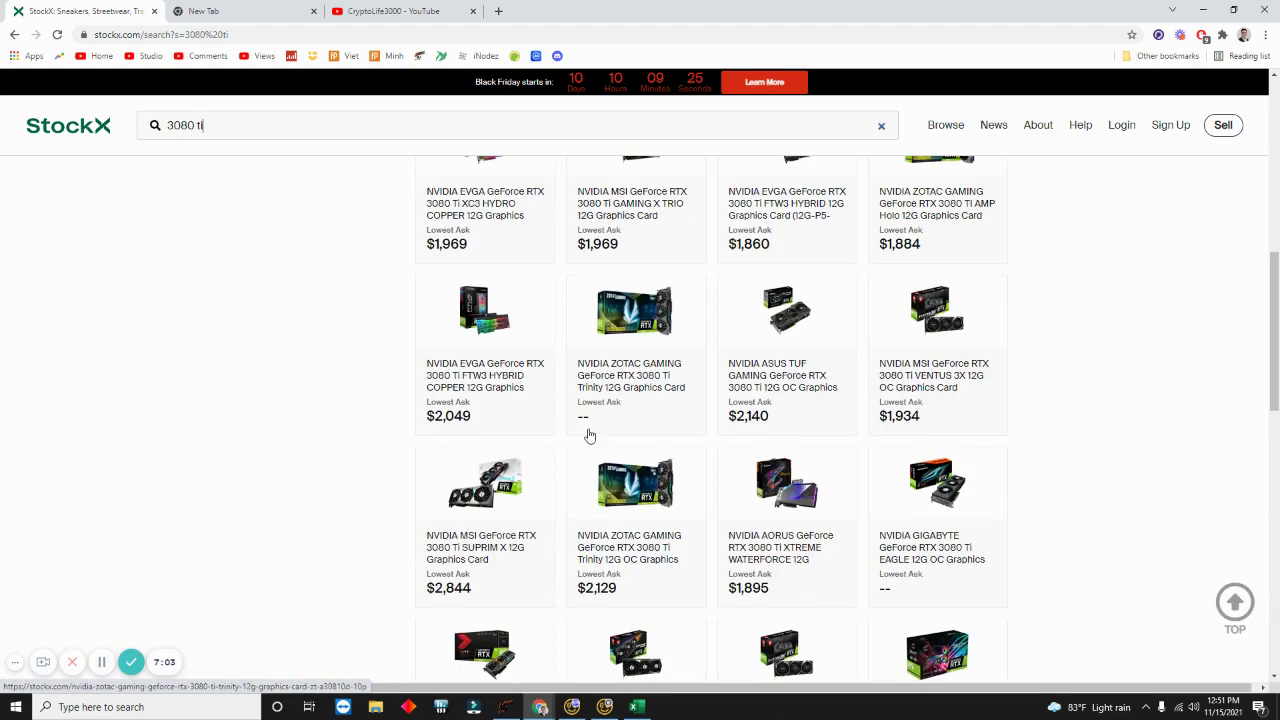
scroll(597, 416, "down", 6)
scroll(596, 416, "up", 5)
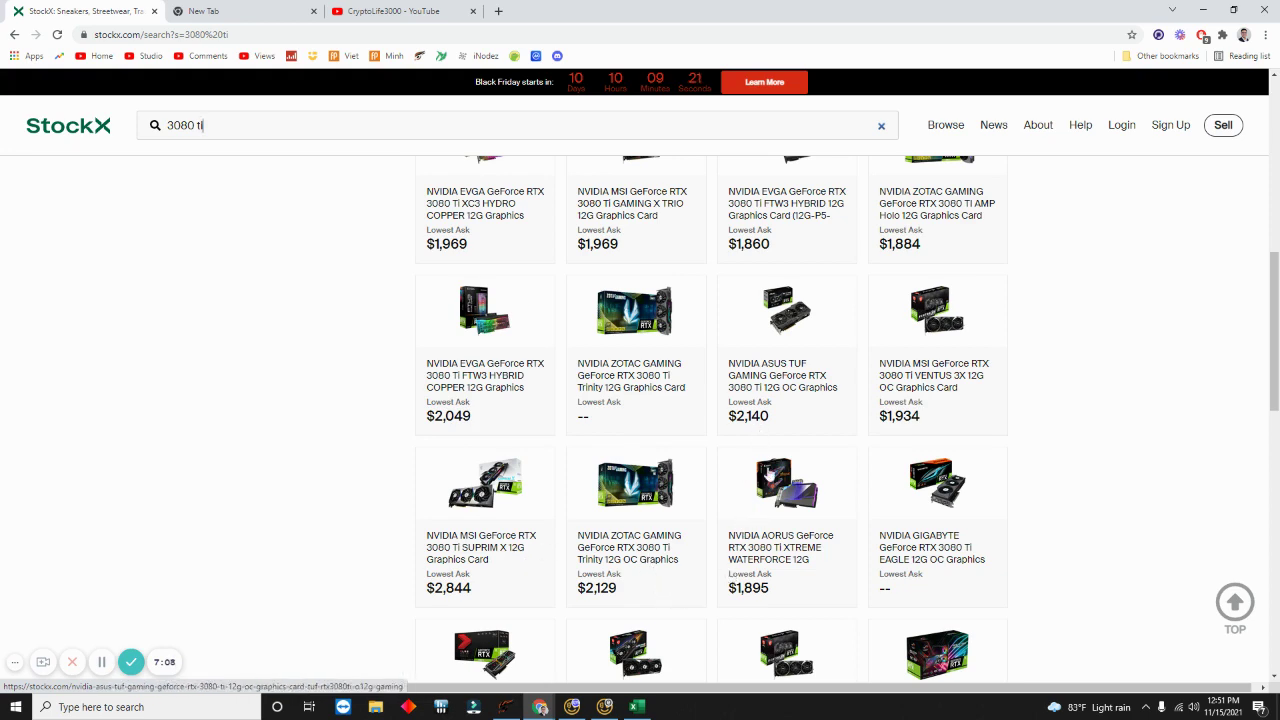
scroll(780, 530, "up", 2)
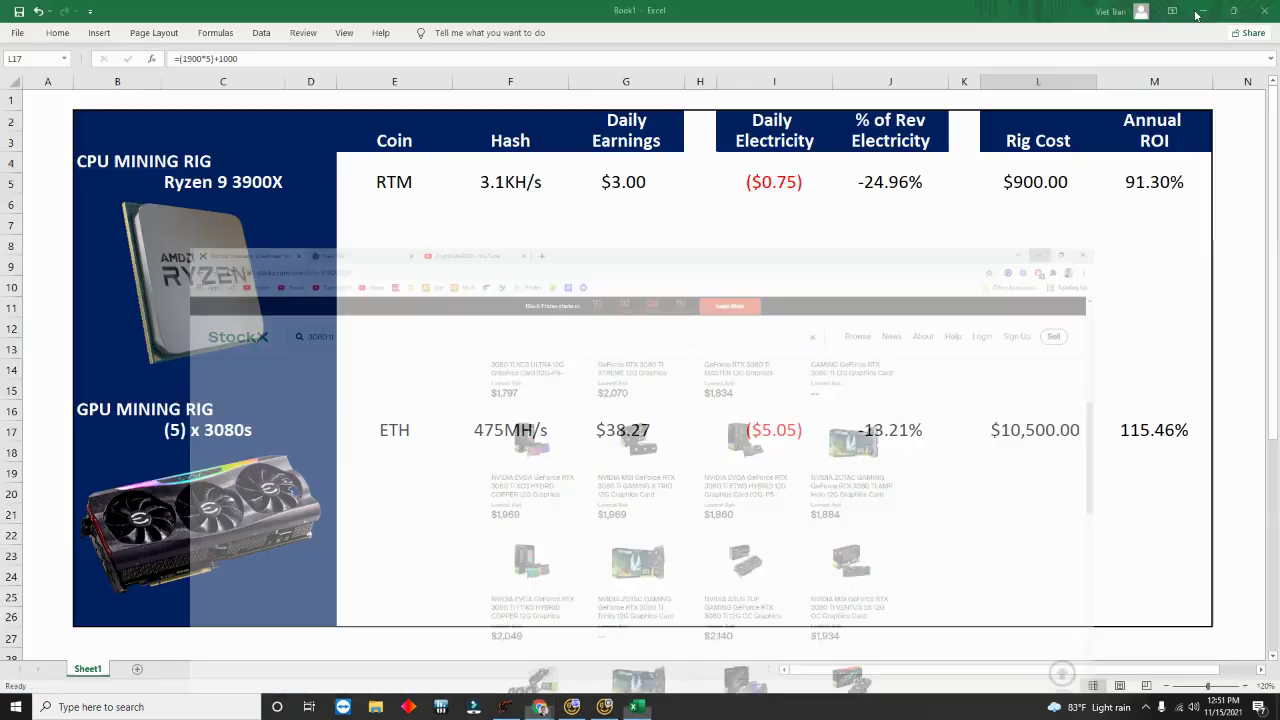
left_click(1203, 9)
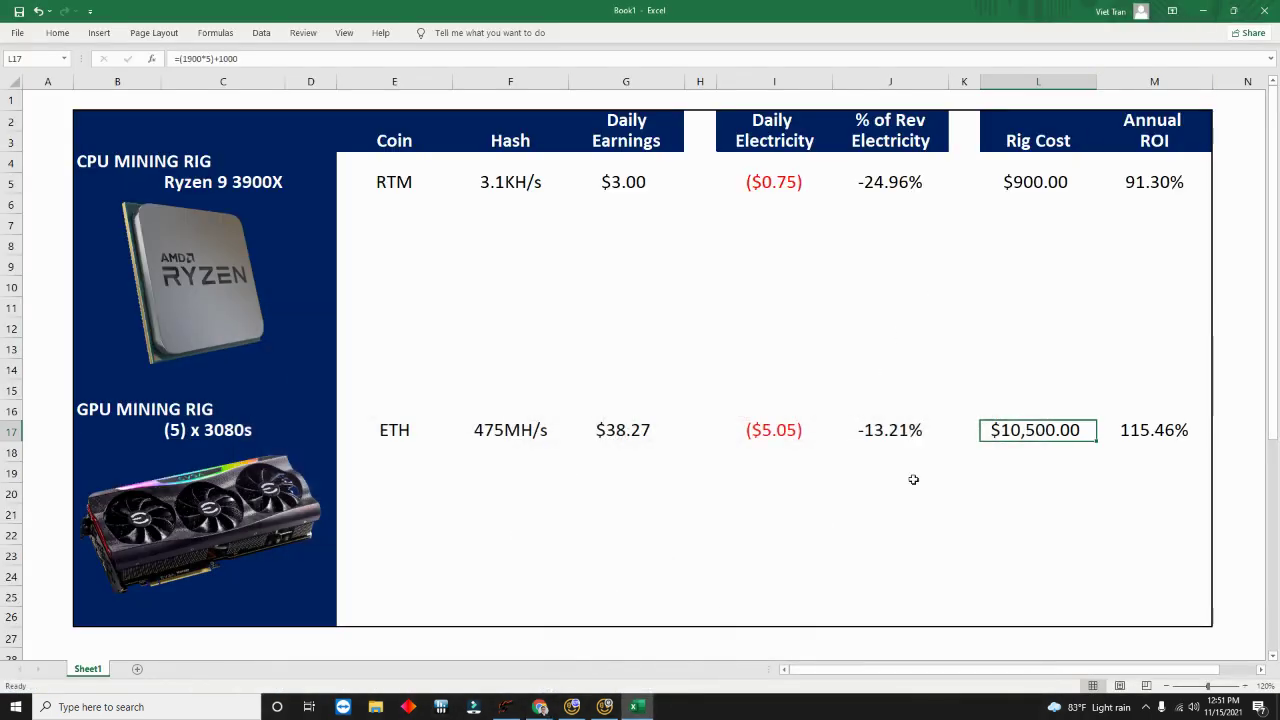
Examine the 1000 added on top of the card cost in the GPU rig's cost formula, leaving the formula as is.
left_click(220, 59)
left_click_drag(220, 59, 241, 57)
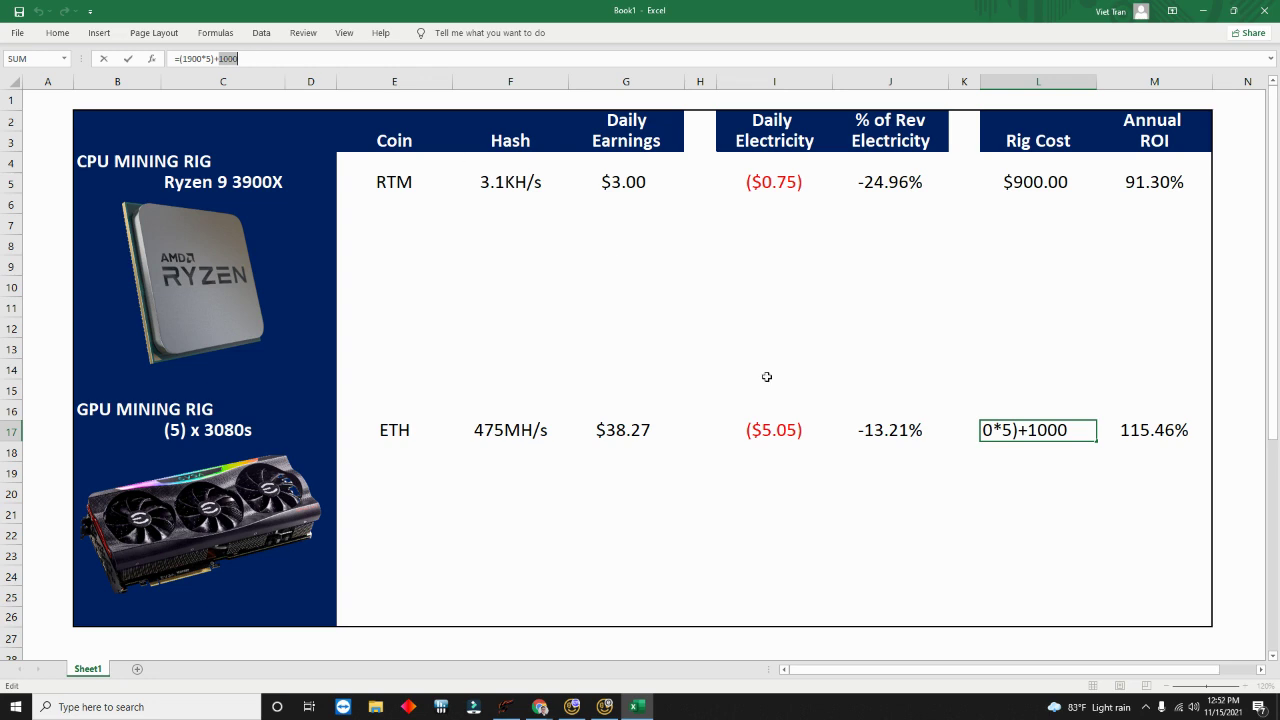
left_click(1058, 490)
key("Escape")
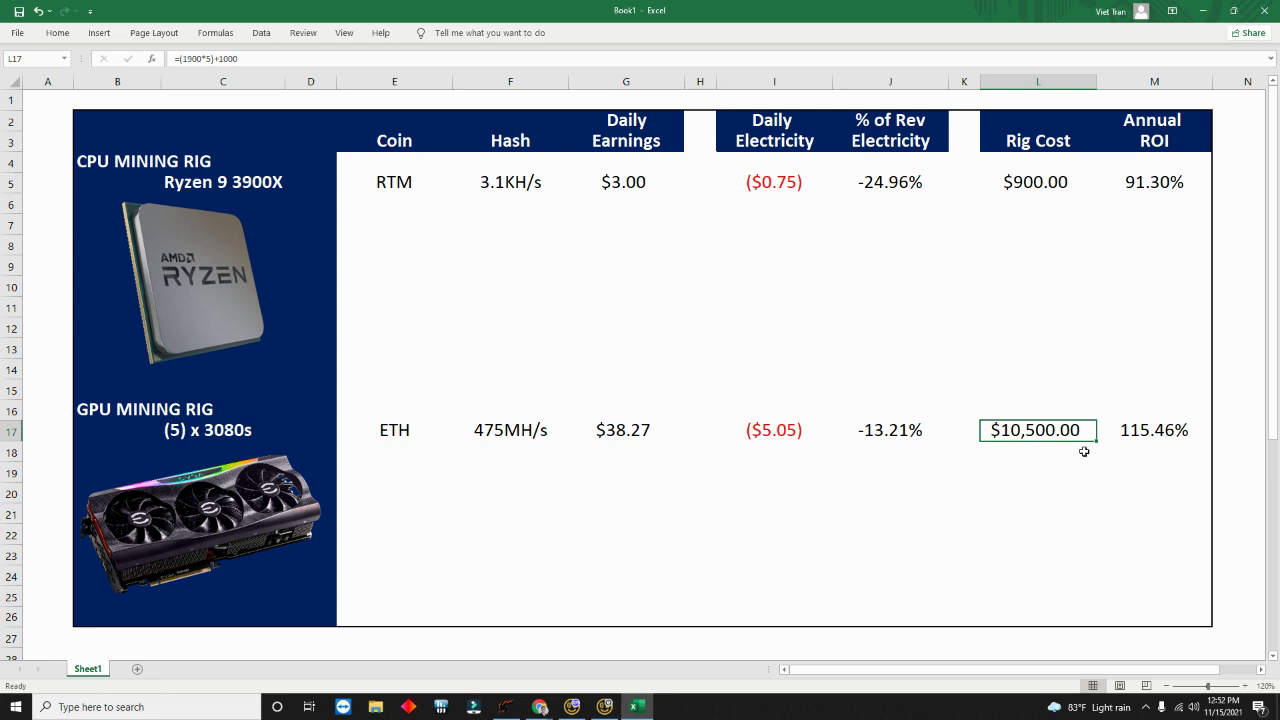
Inspect the GPU rig's annual ROI formula and the earnings, electricity and rig cost cells it references.
left_click(1151, 434)
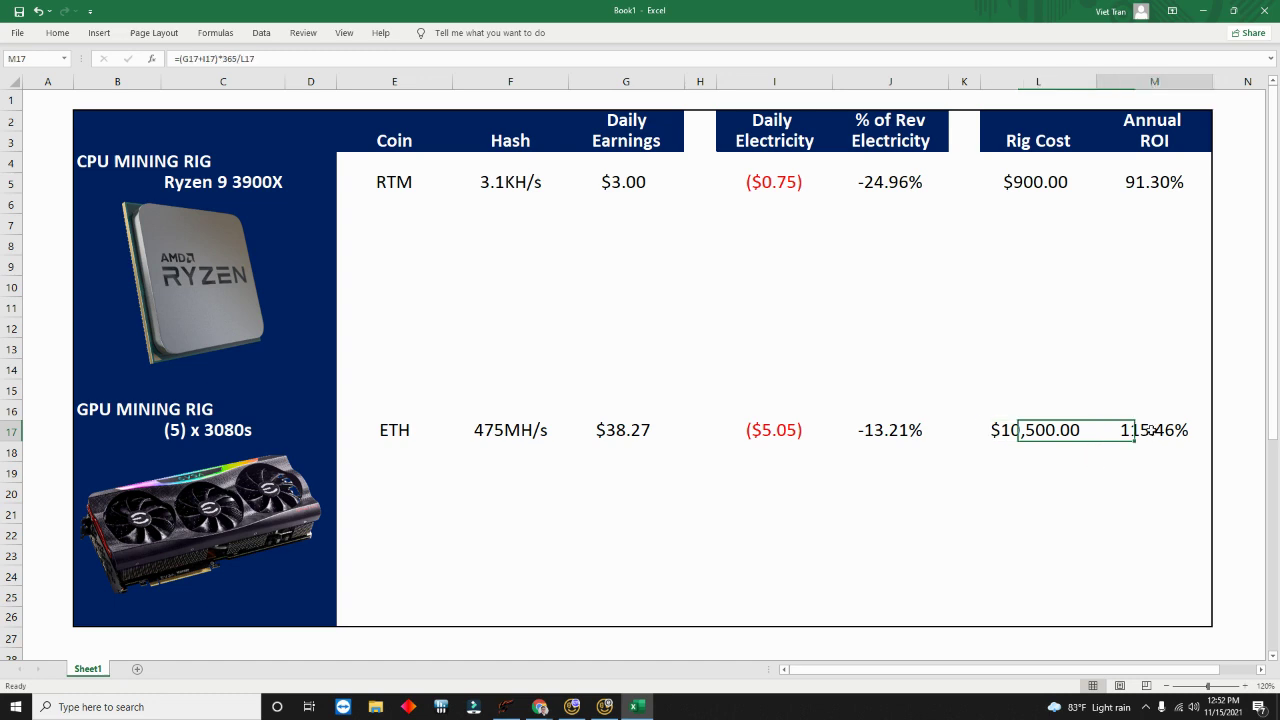
left_click(262, 57)
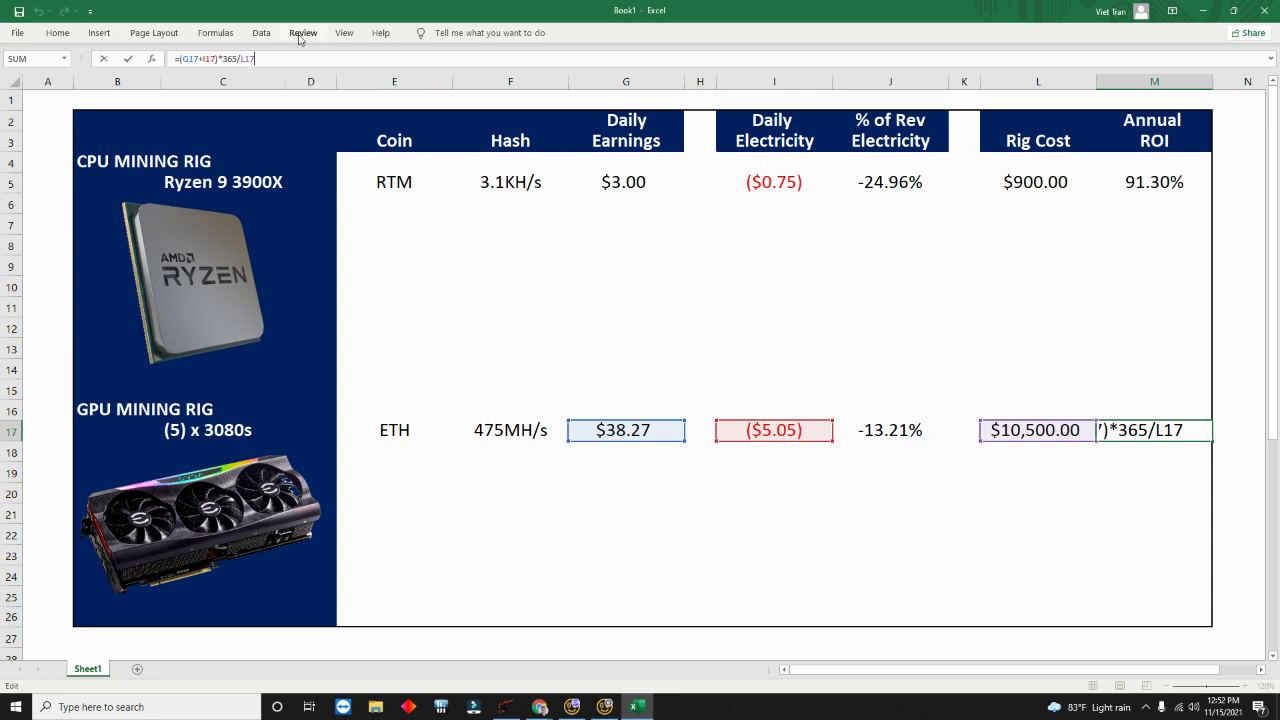
key("Return")
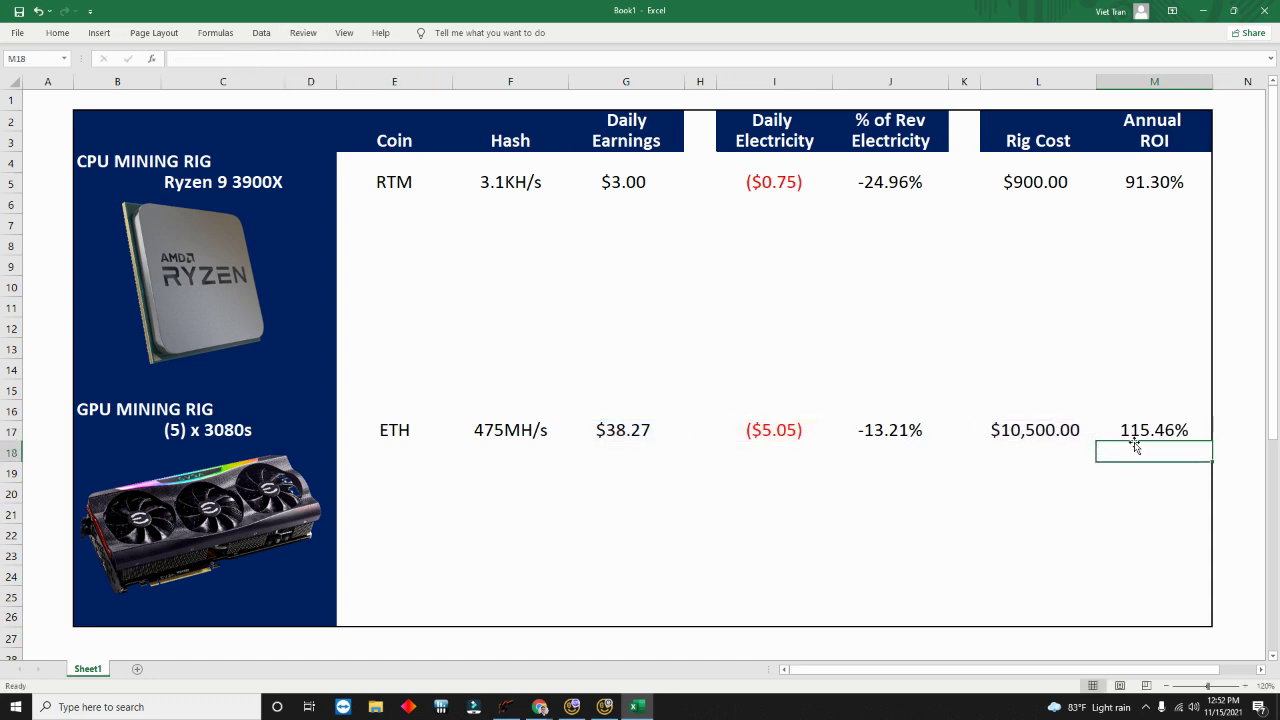
left_click(1140, 430)
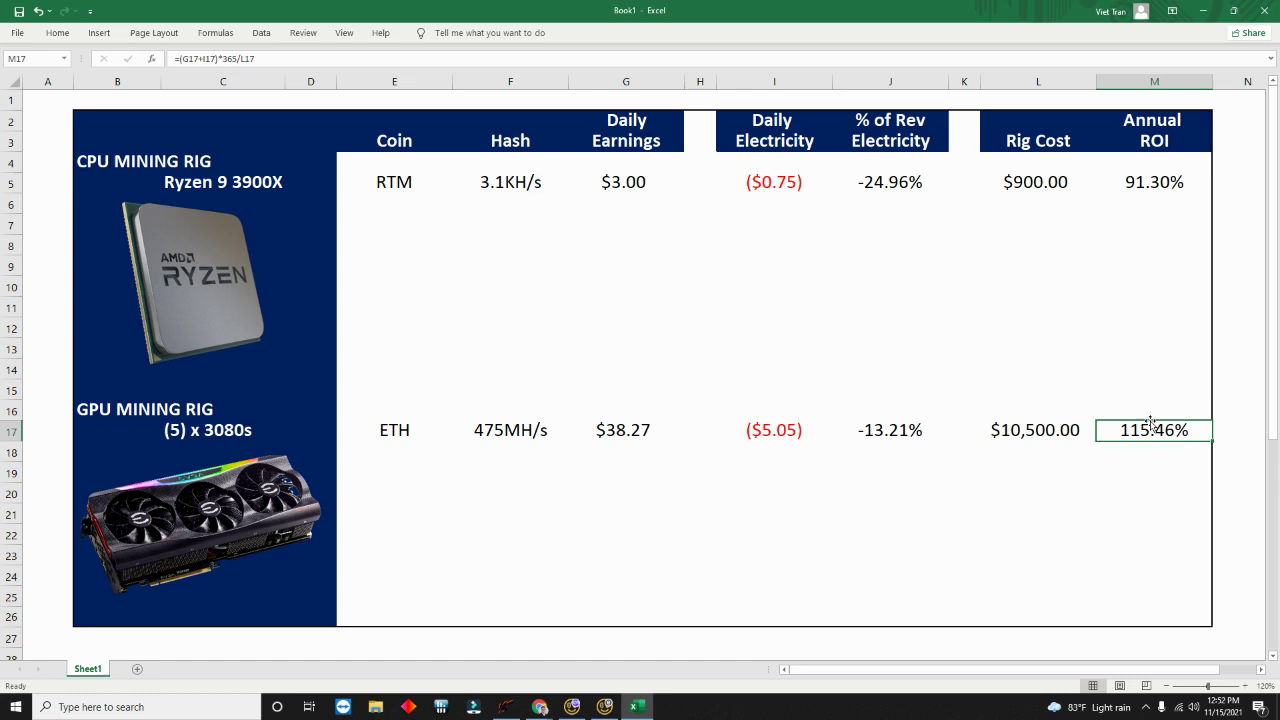
left_click(1136, 505)
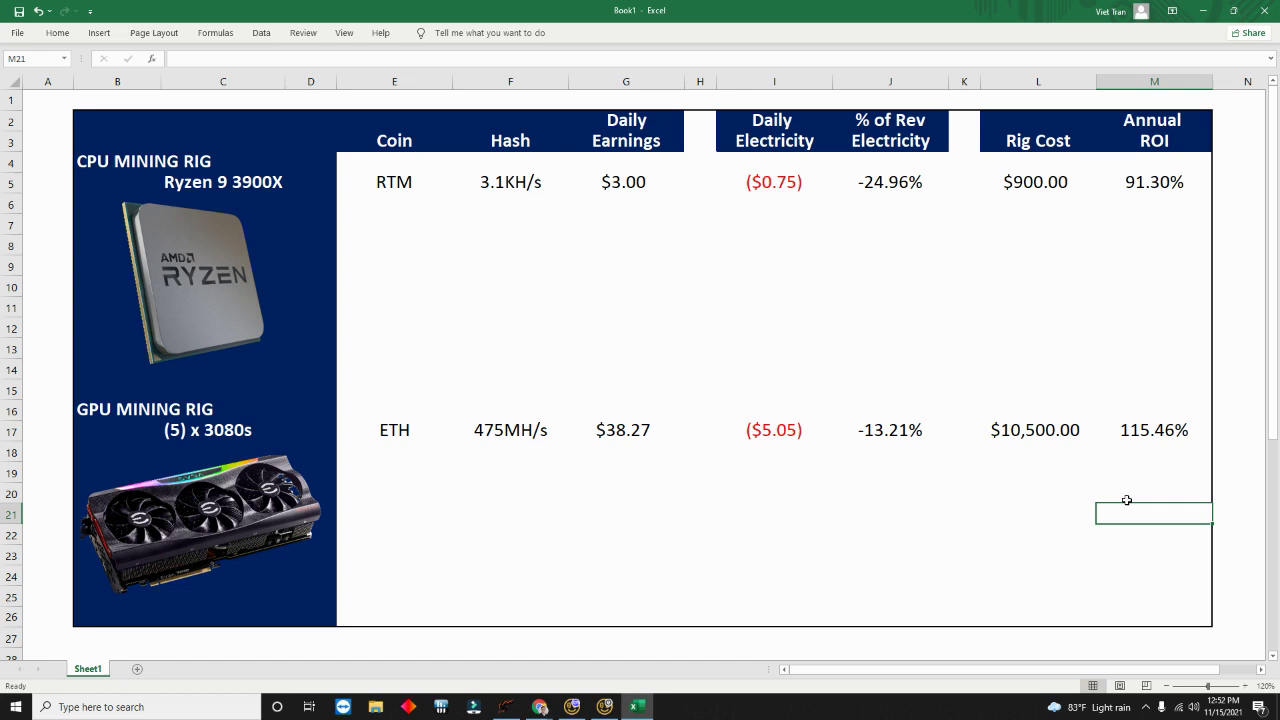
left_click(1006, 514)
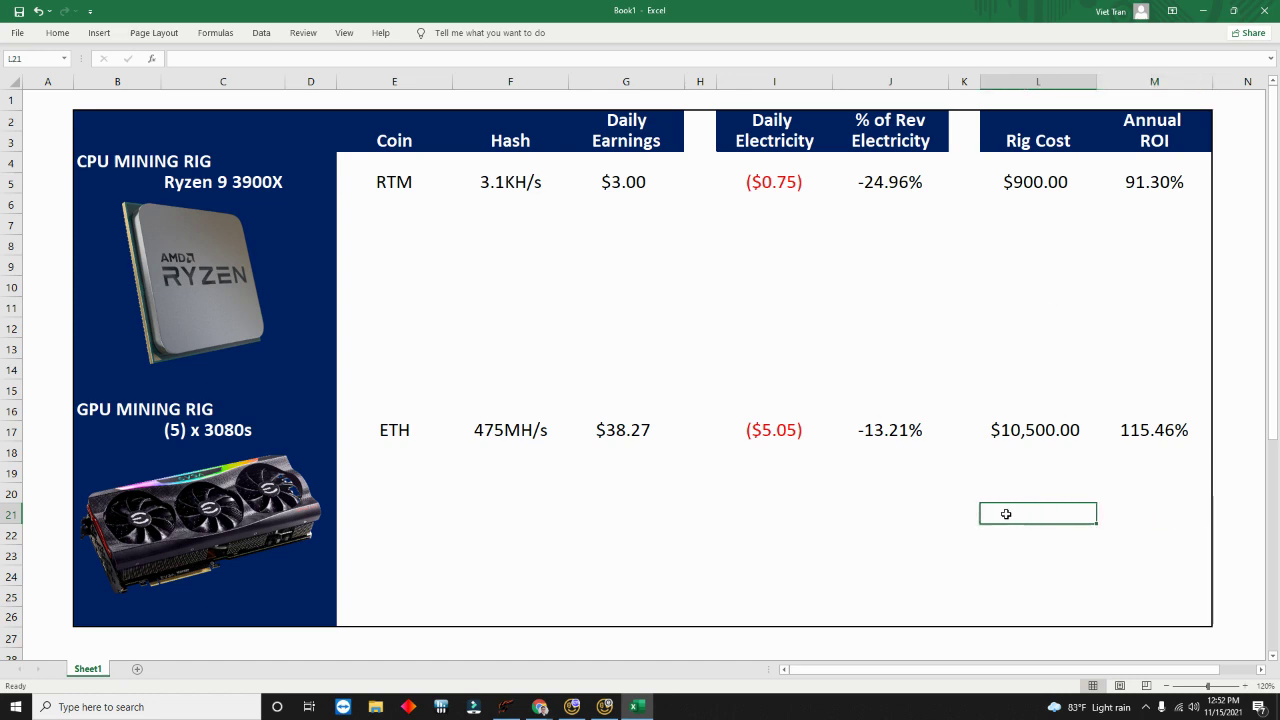
left_click(722, 314)
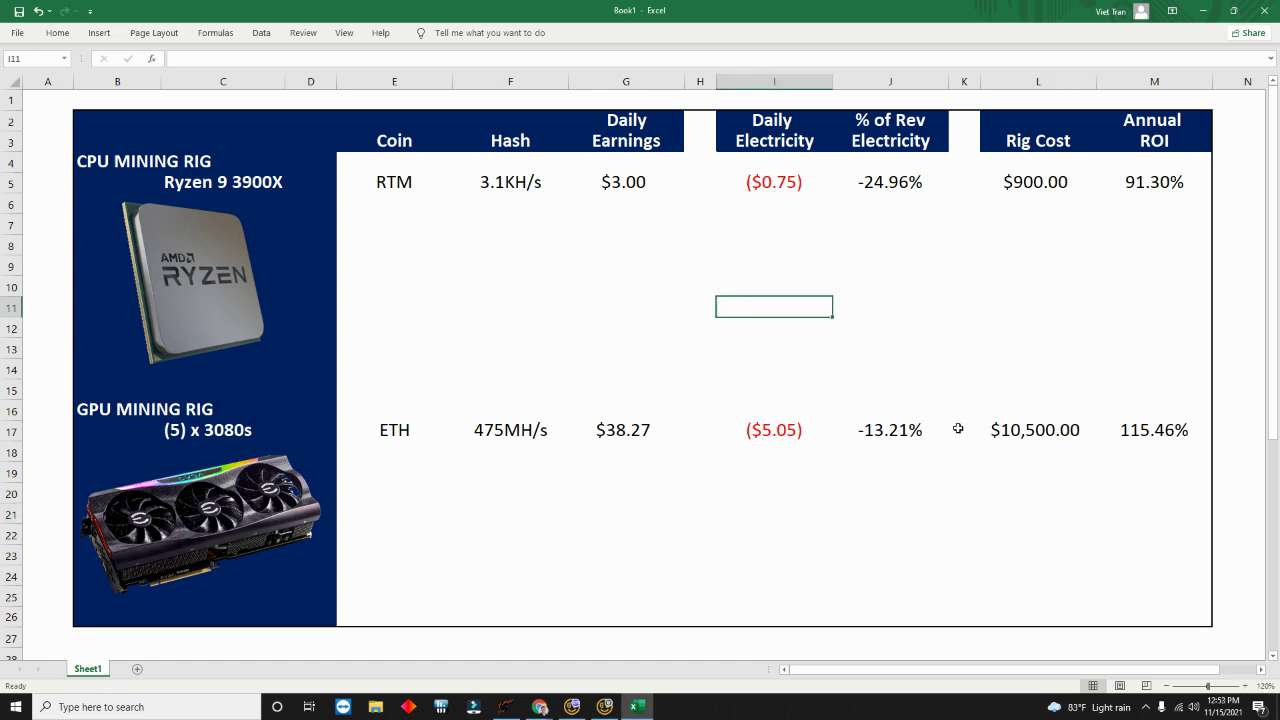
left_click(1220, 639)
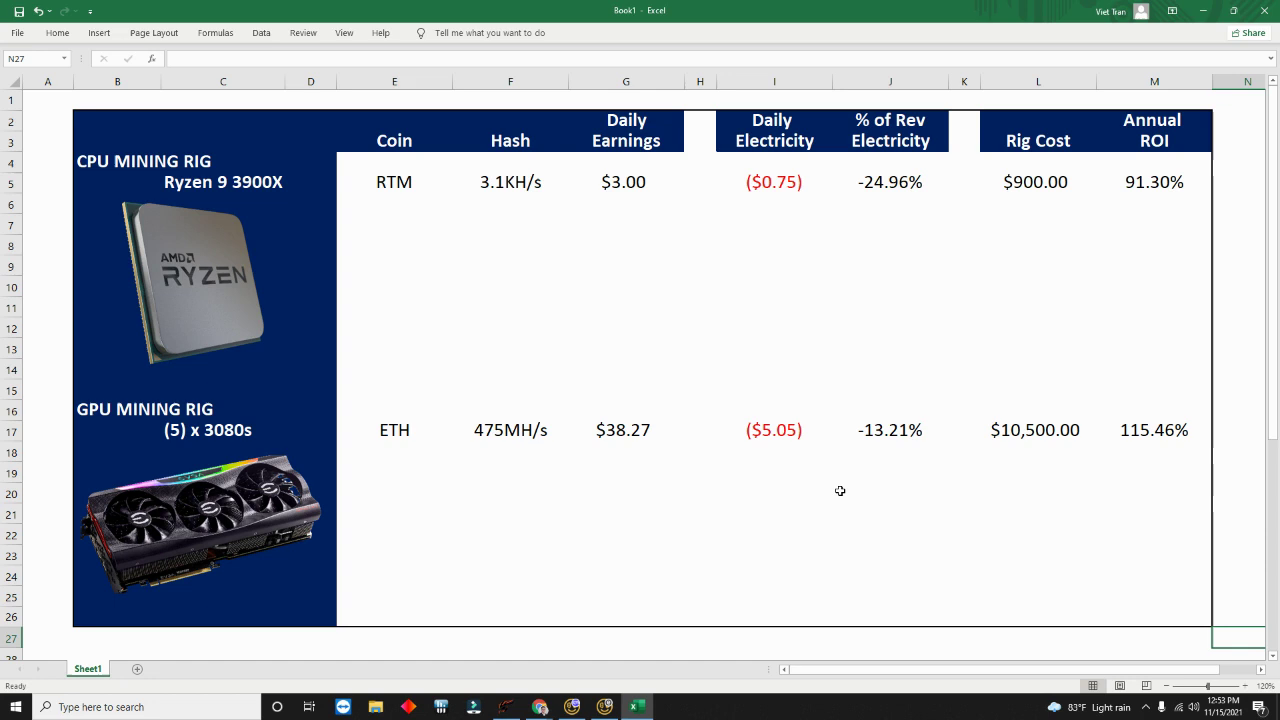
left_click(808, 289)
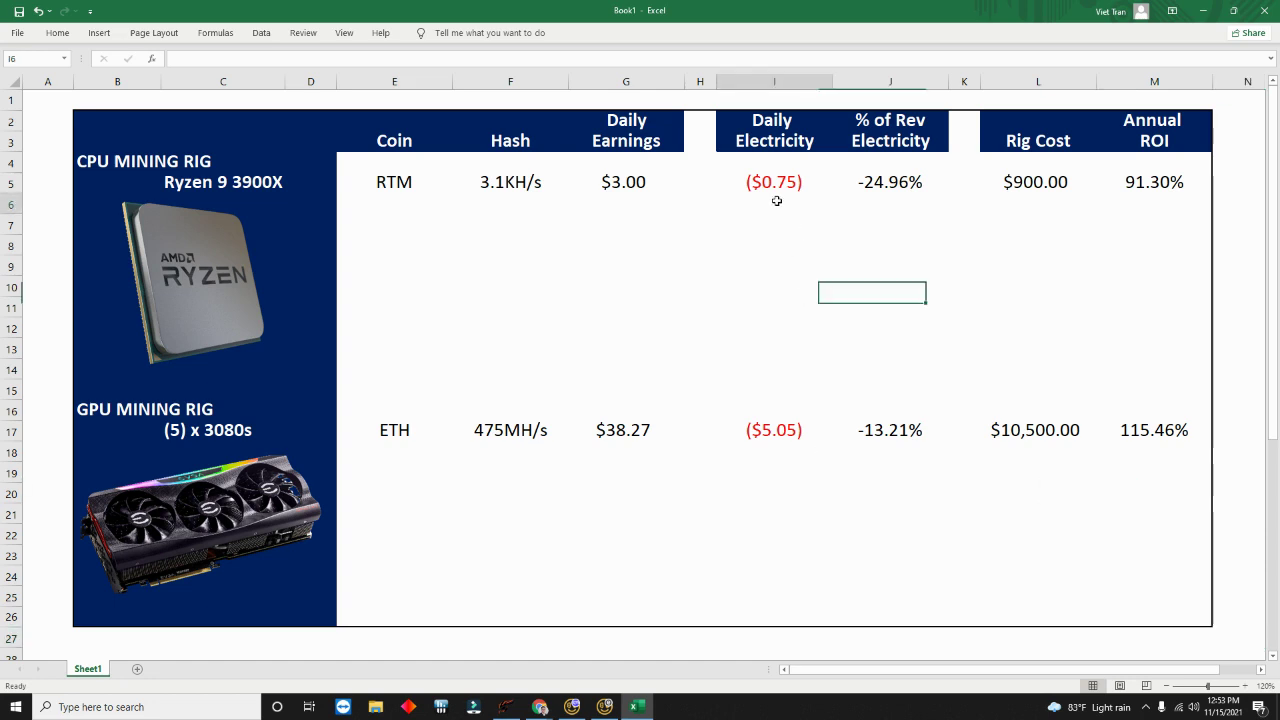
Inspect the formula behind the CPU rig's daily electricity cost.
left_click(760, 185)
left_click(293, 64)
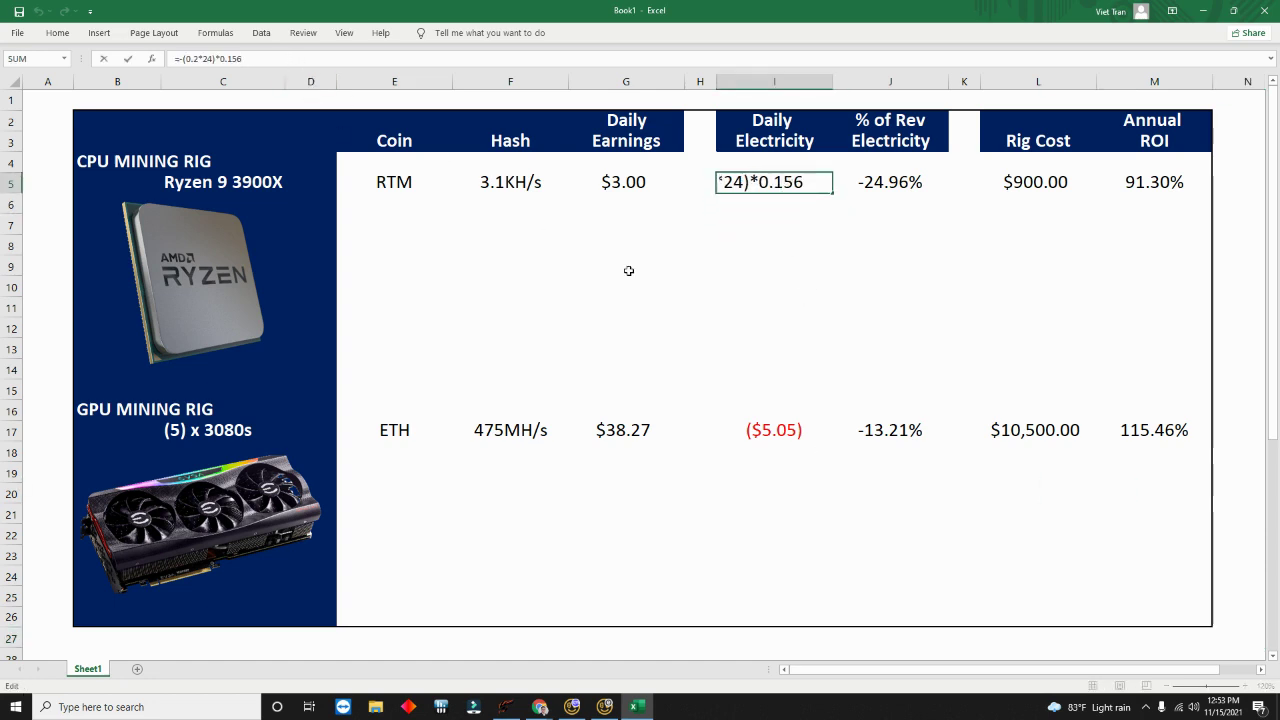
left_click(808, 350)
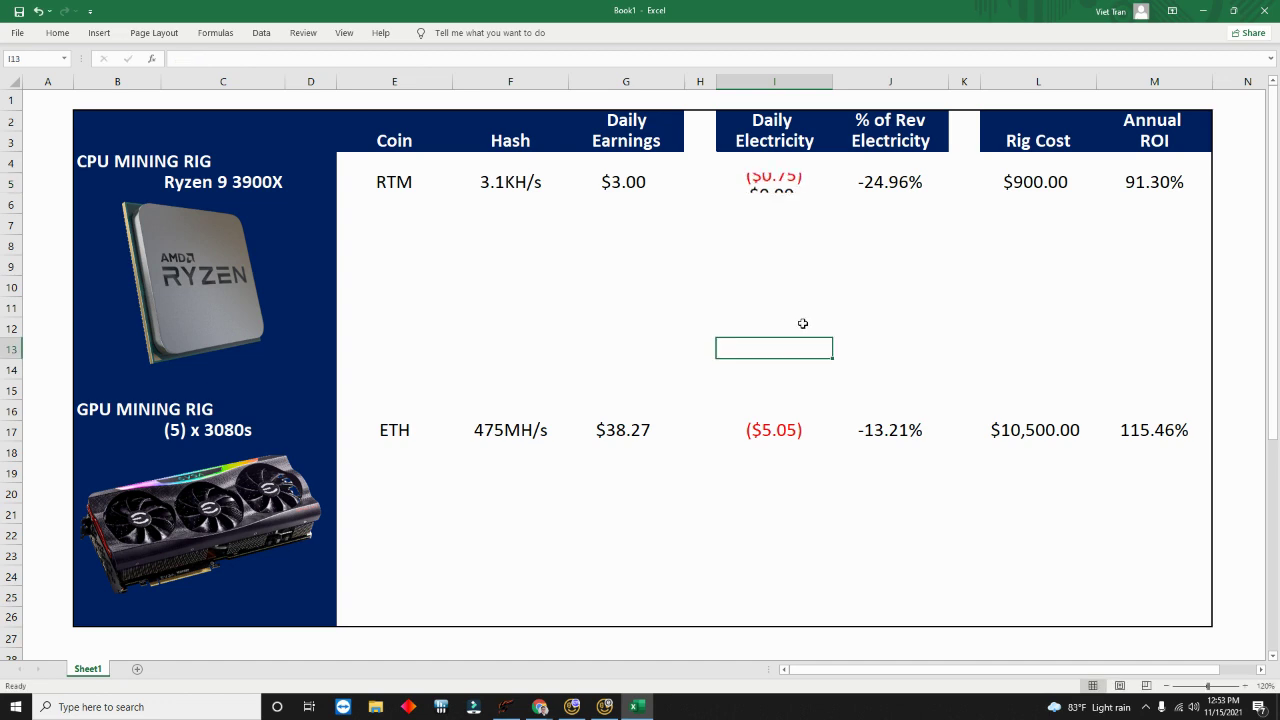
Try an electricity rate of 0.30 in the CPU rig's daily electricity formula.
left_click(762, 180)
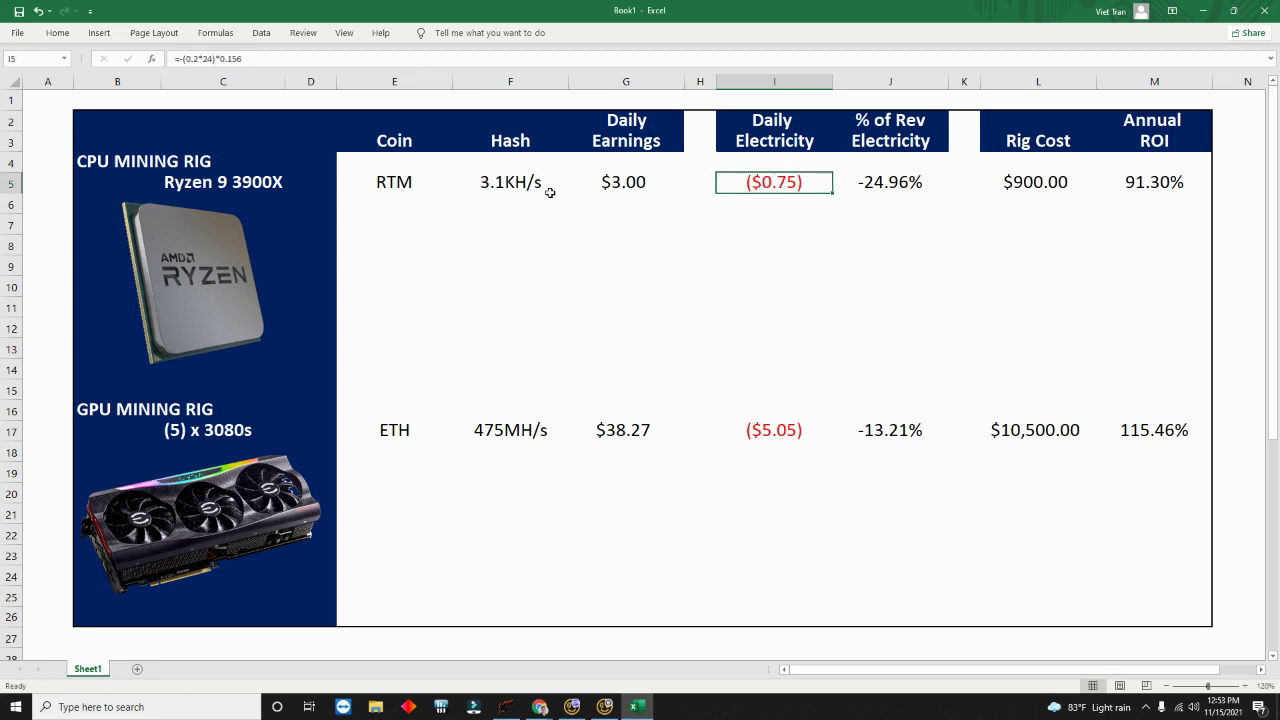
left_click(250, 59)
left_click_drag(250, 59, 232, 62)
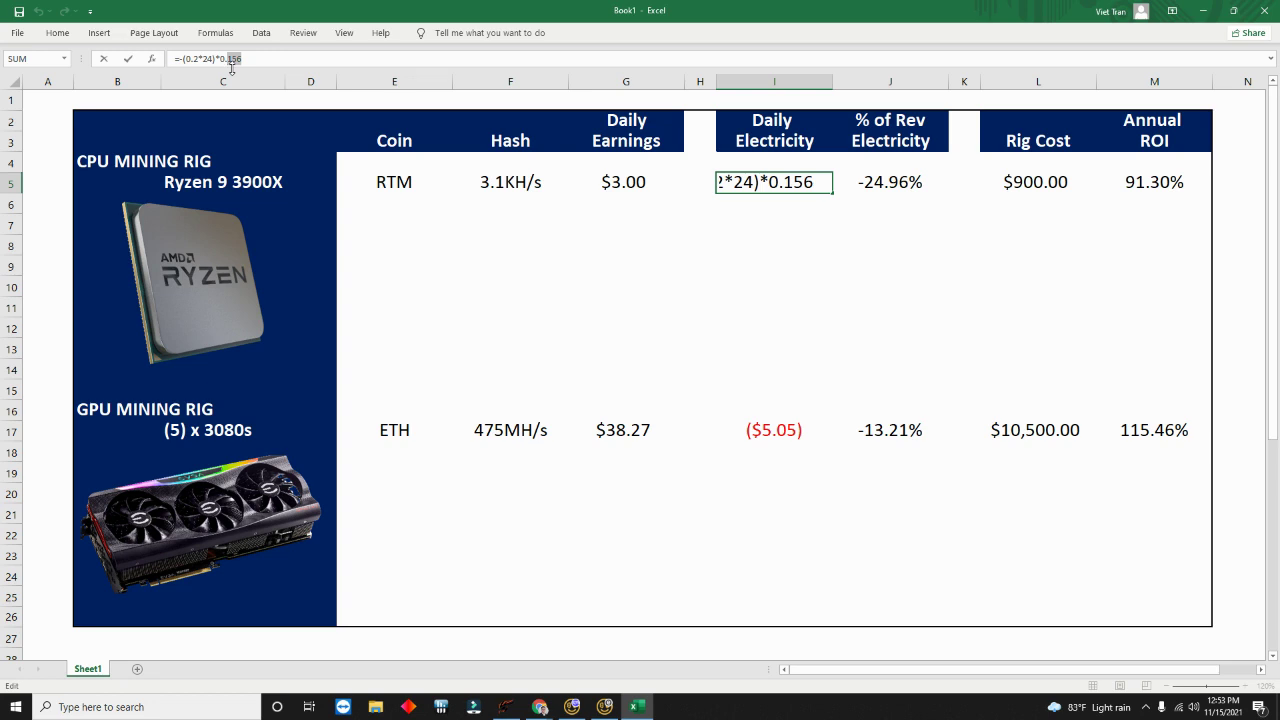
type("30")
key("Return")
Try the same 0.30 electricity rate in the GPU rig's daily electricity formula.
left_click(773, 429)
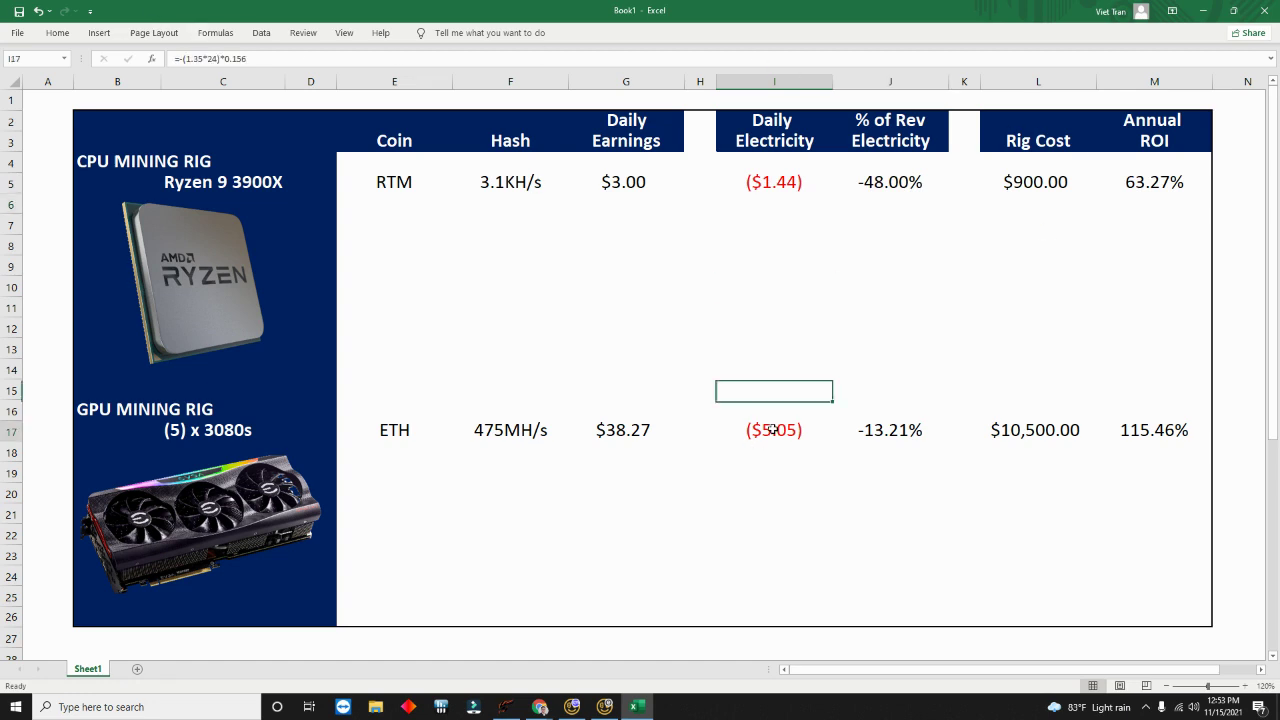
left_click(268, 66)
key("shift+Left")
key("shift+Left")
key("shift+Left")
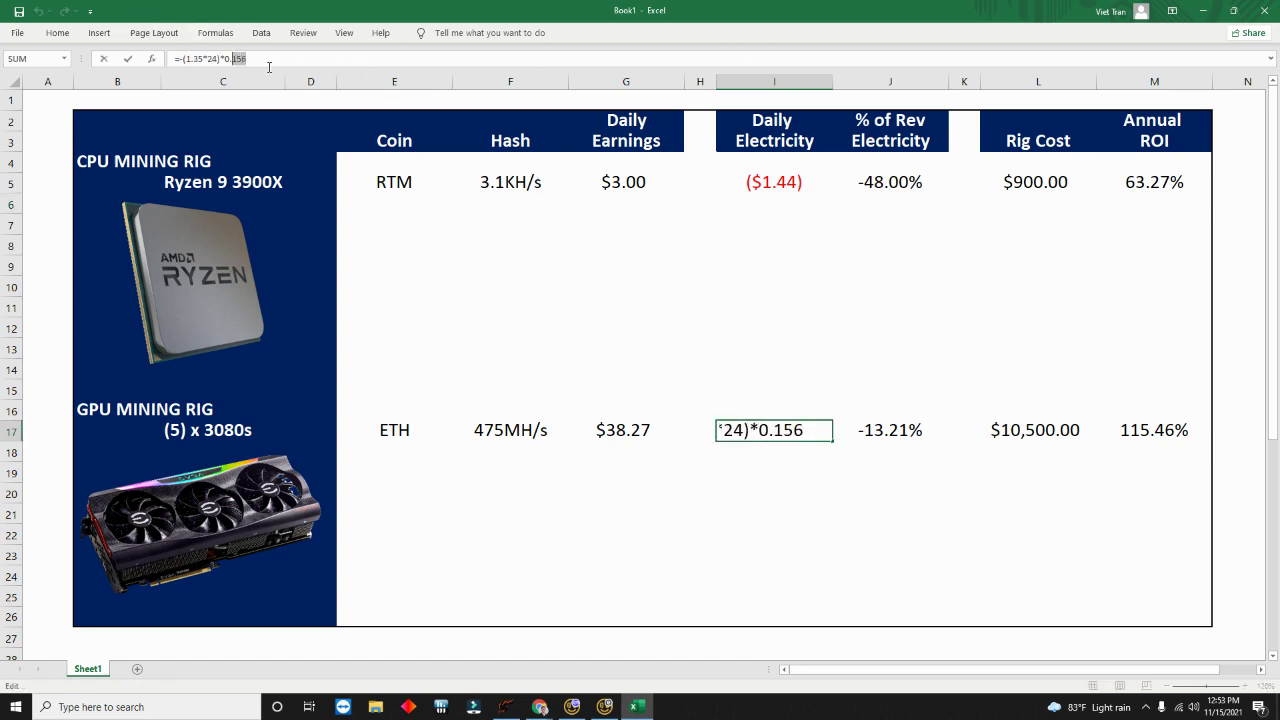
type("30")
key("Return")
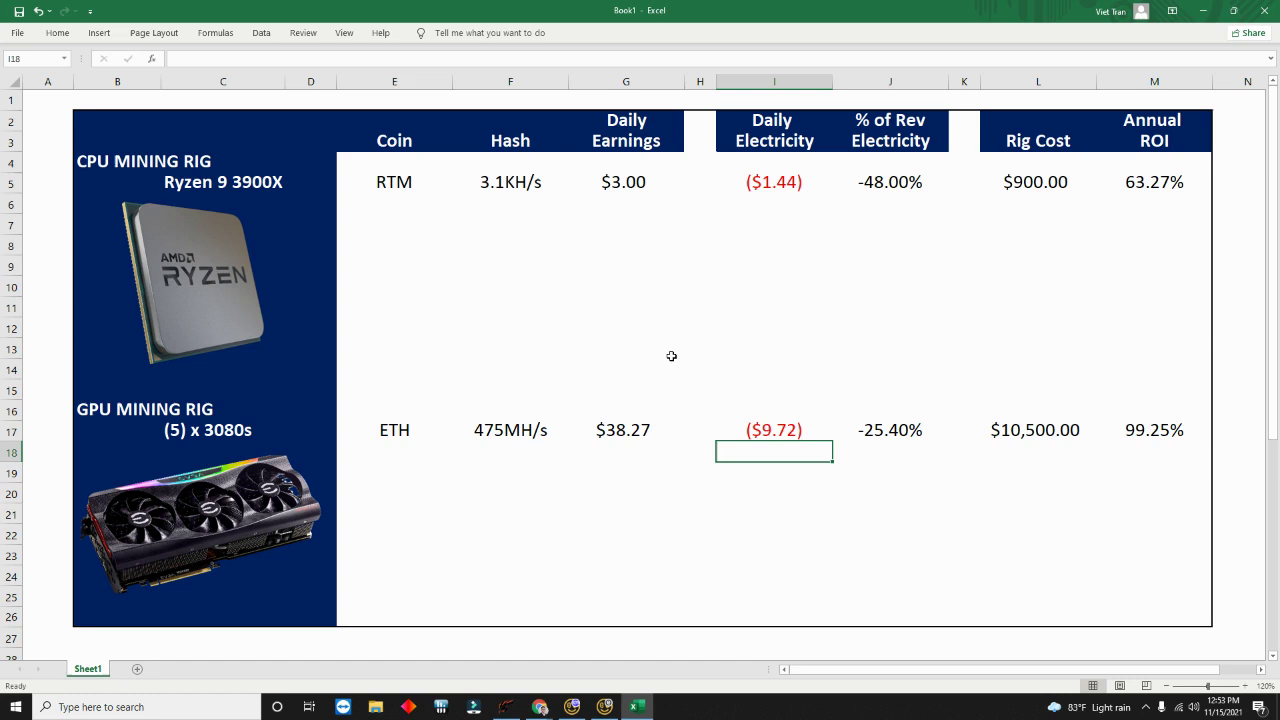
Undo the electricity rate changes for both the GPU rig and the CPU rig.
left_click(772, 496)
key("Up")
key("Up")
key("Up")
key("Up")
key("Up")
key("Up")
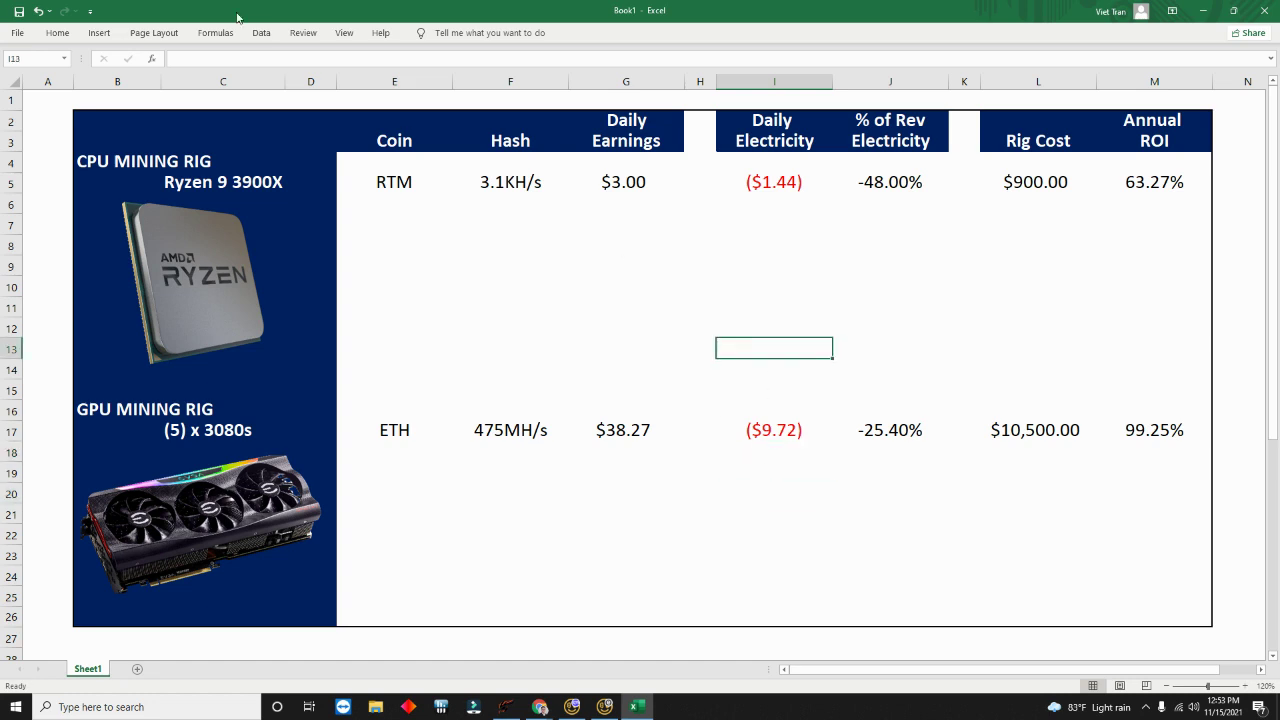
left_click(38, 11)
left_click(38, 11)
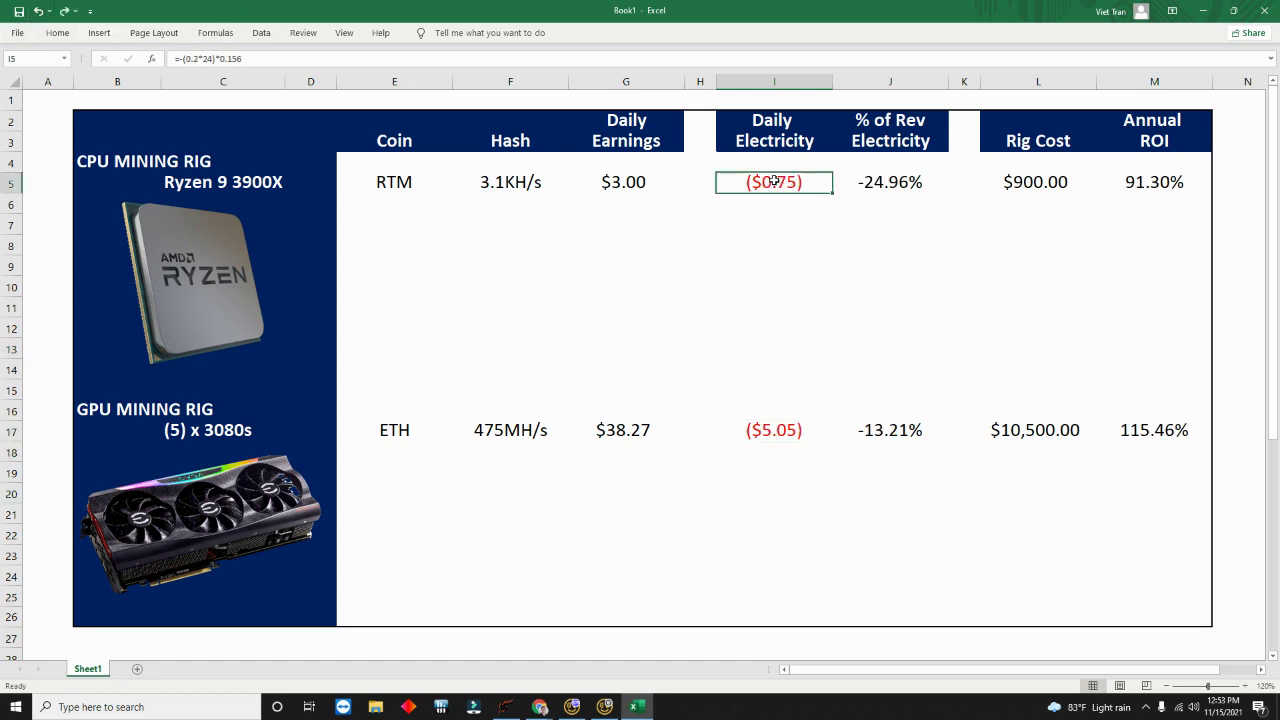
Review the CPU rig's electricity share, rig cost and annual ROI formulas and compare its rig cost with the GPU rig's.
left_click(866, 176)
left_click(1045, 187)
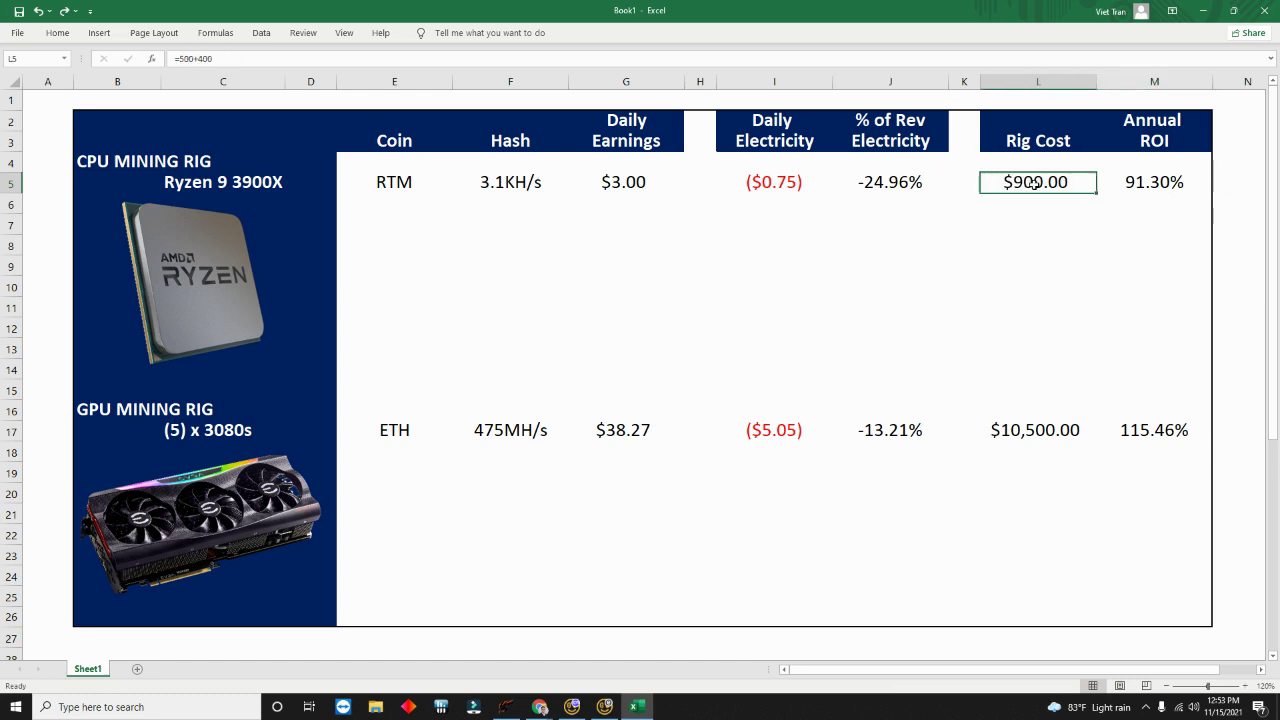
left_click(1166, 177)
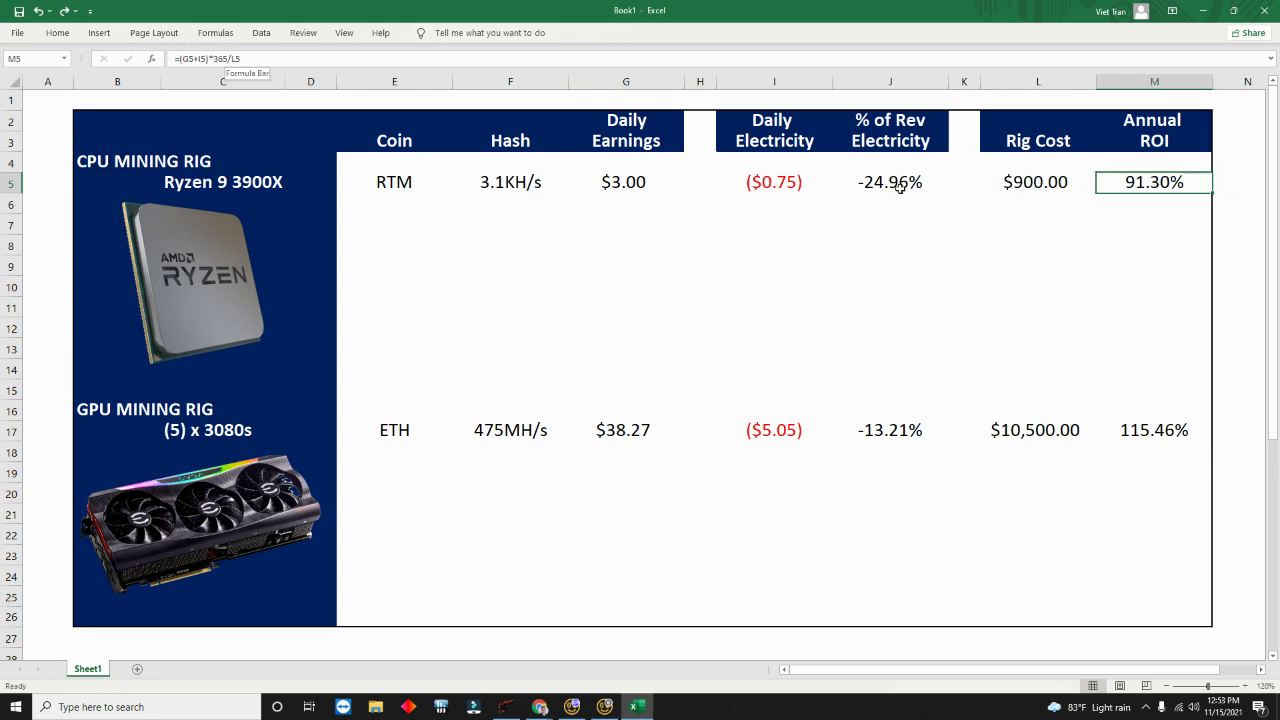
left_click_drag(1013, 185, 994, 469)
left_click(998, 547)
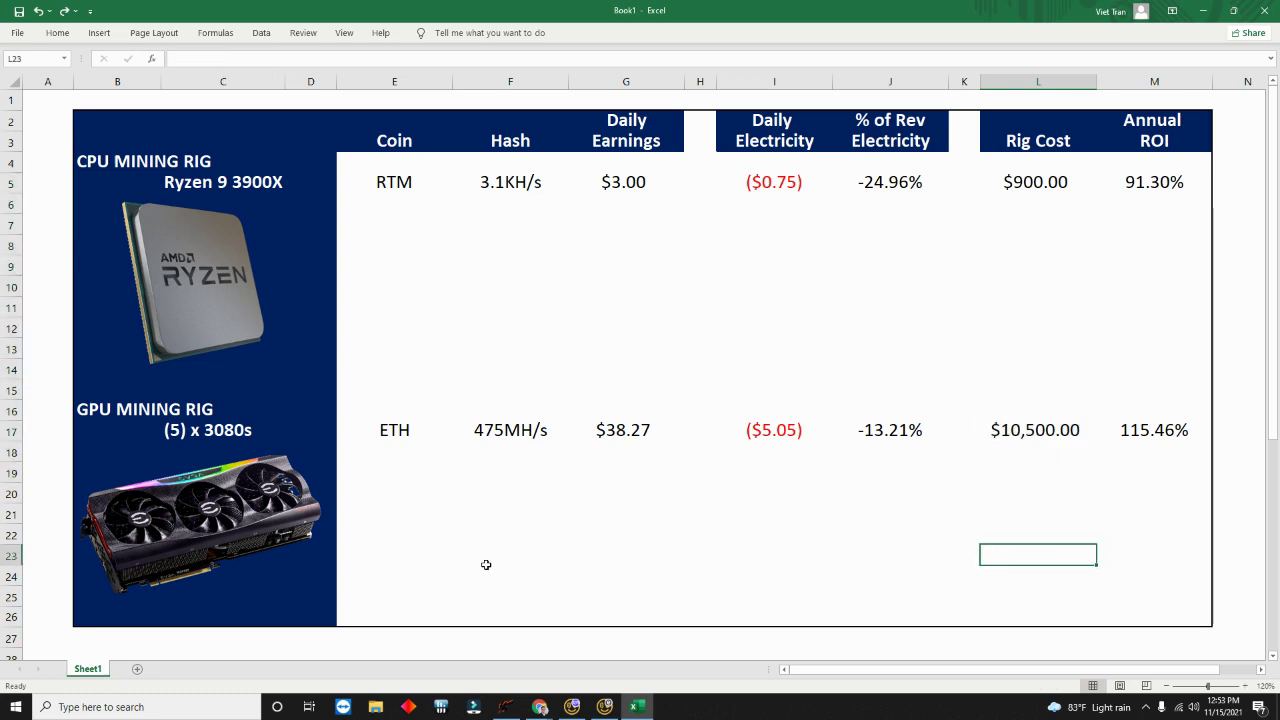
left_click(1231, 640)
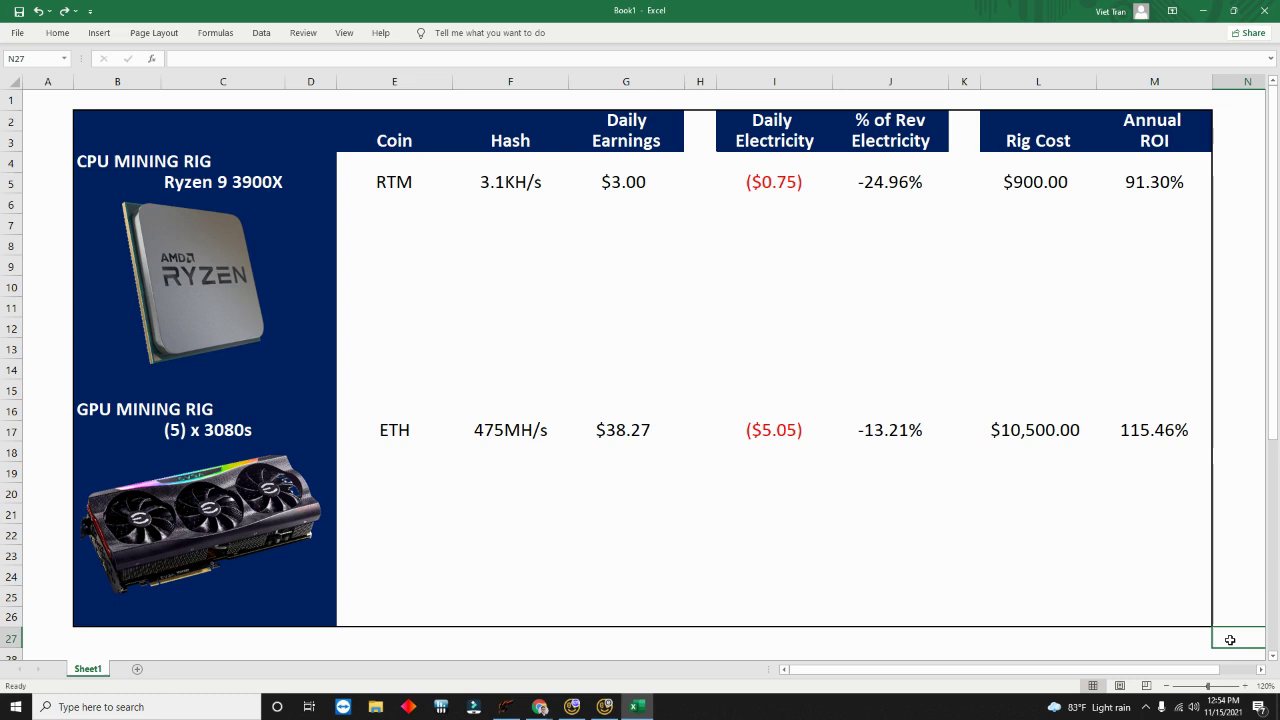
left_click(1229, 651)
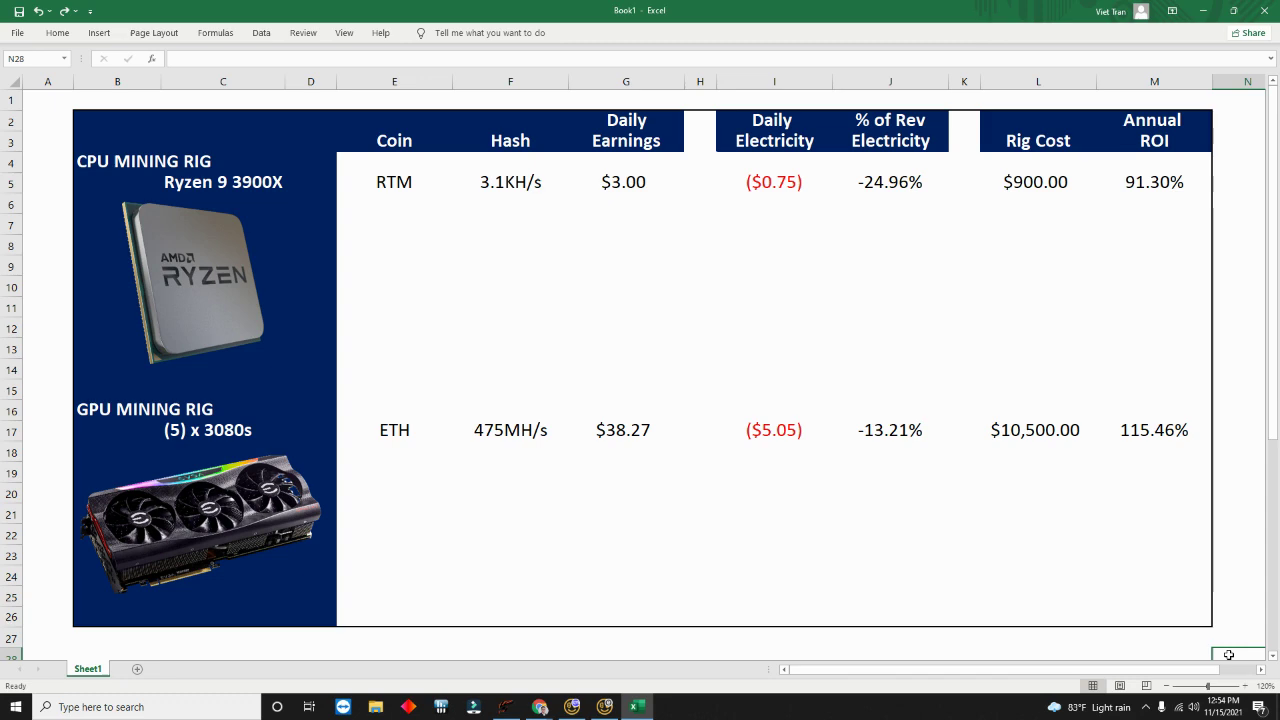
mouse_move(540, 707)
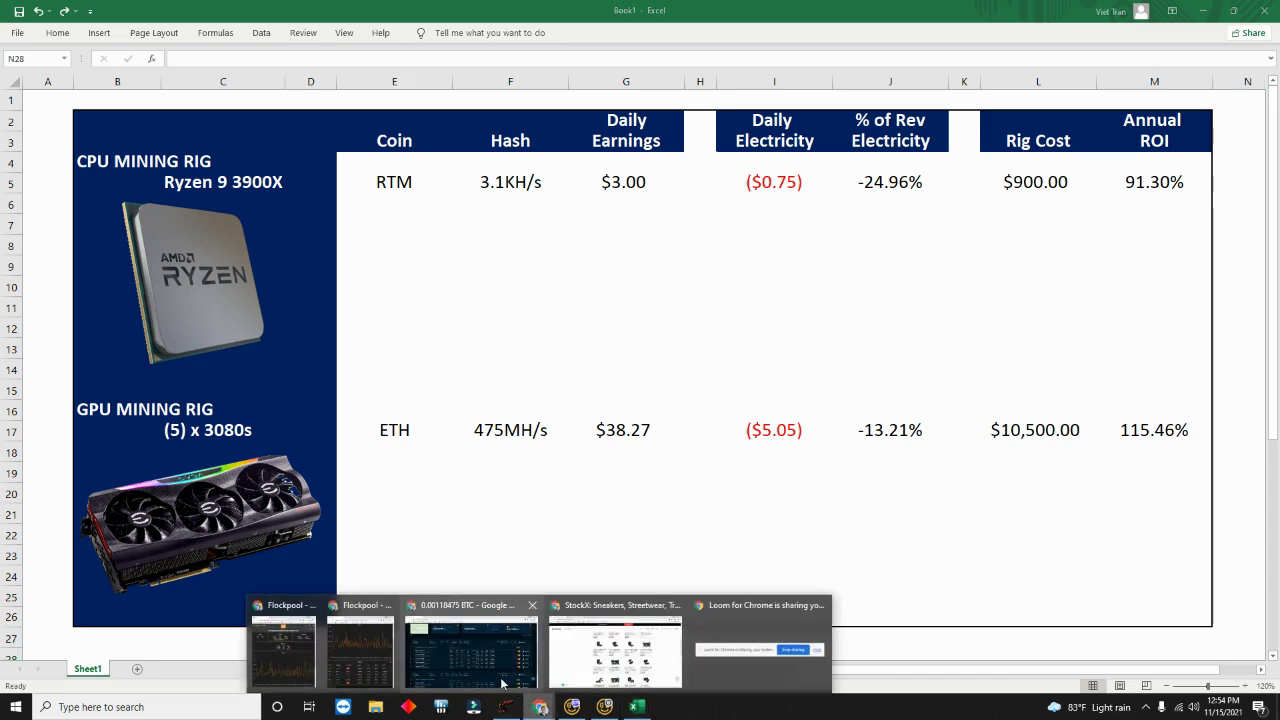